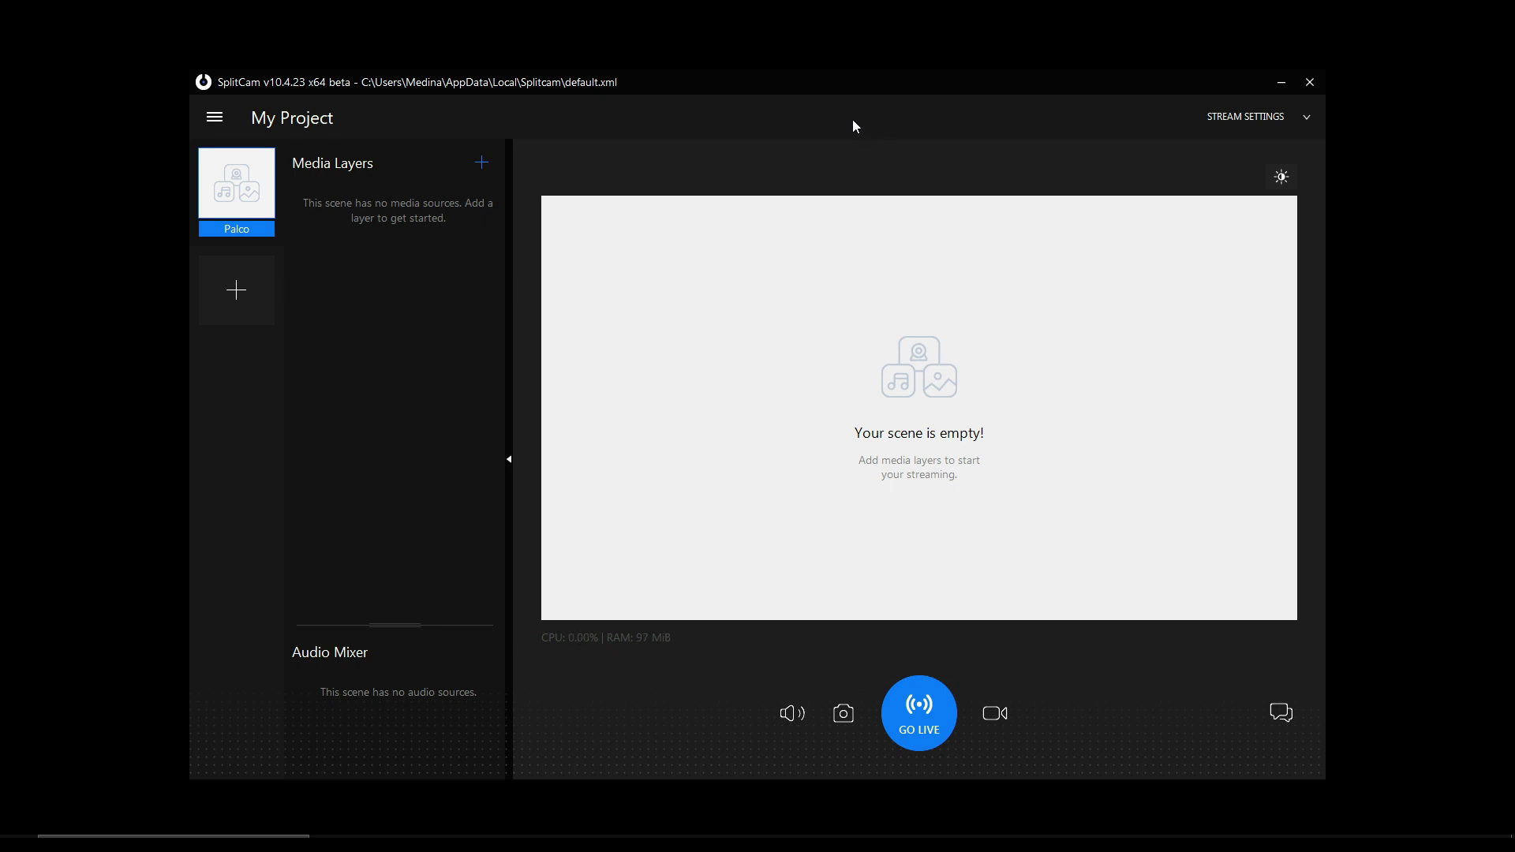
left_click(224, 119)
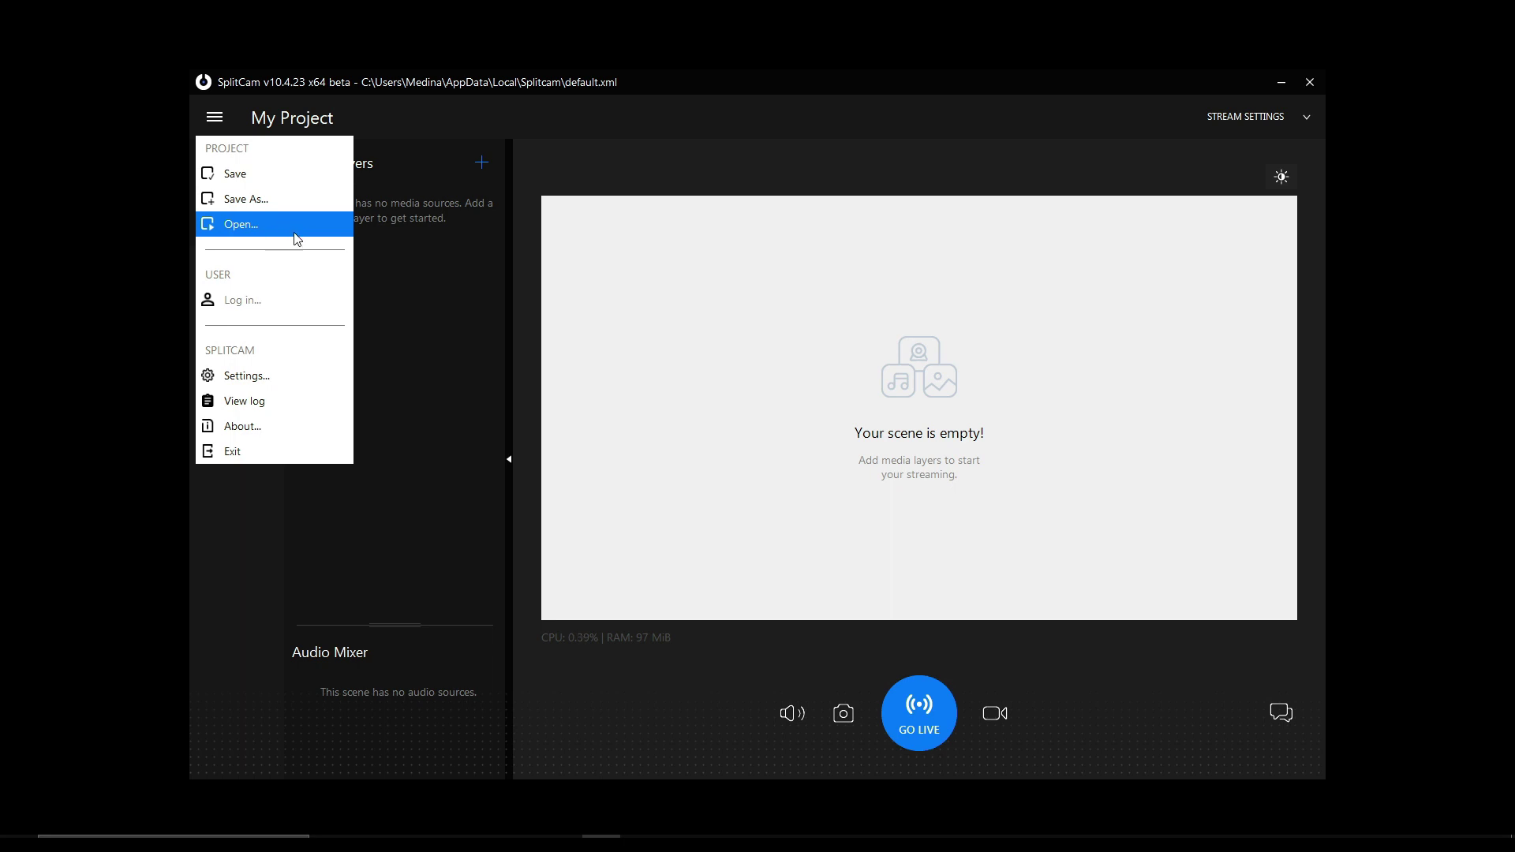
left_click(299, 384)
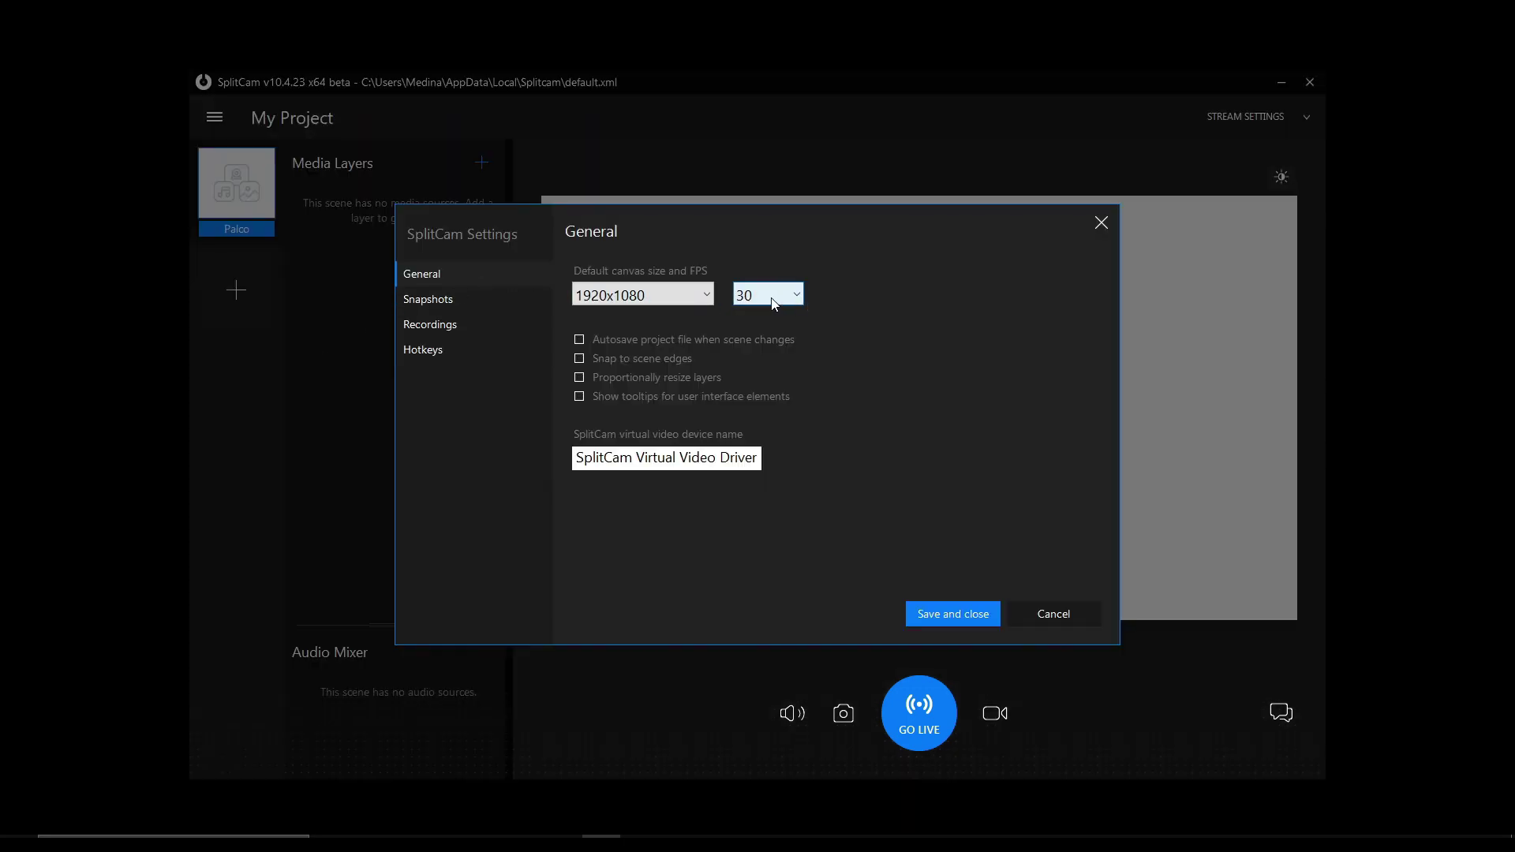
left_click(712, 293)
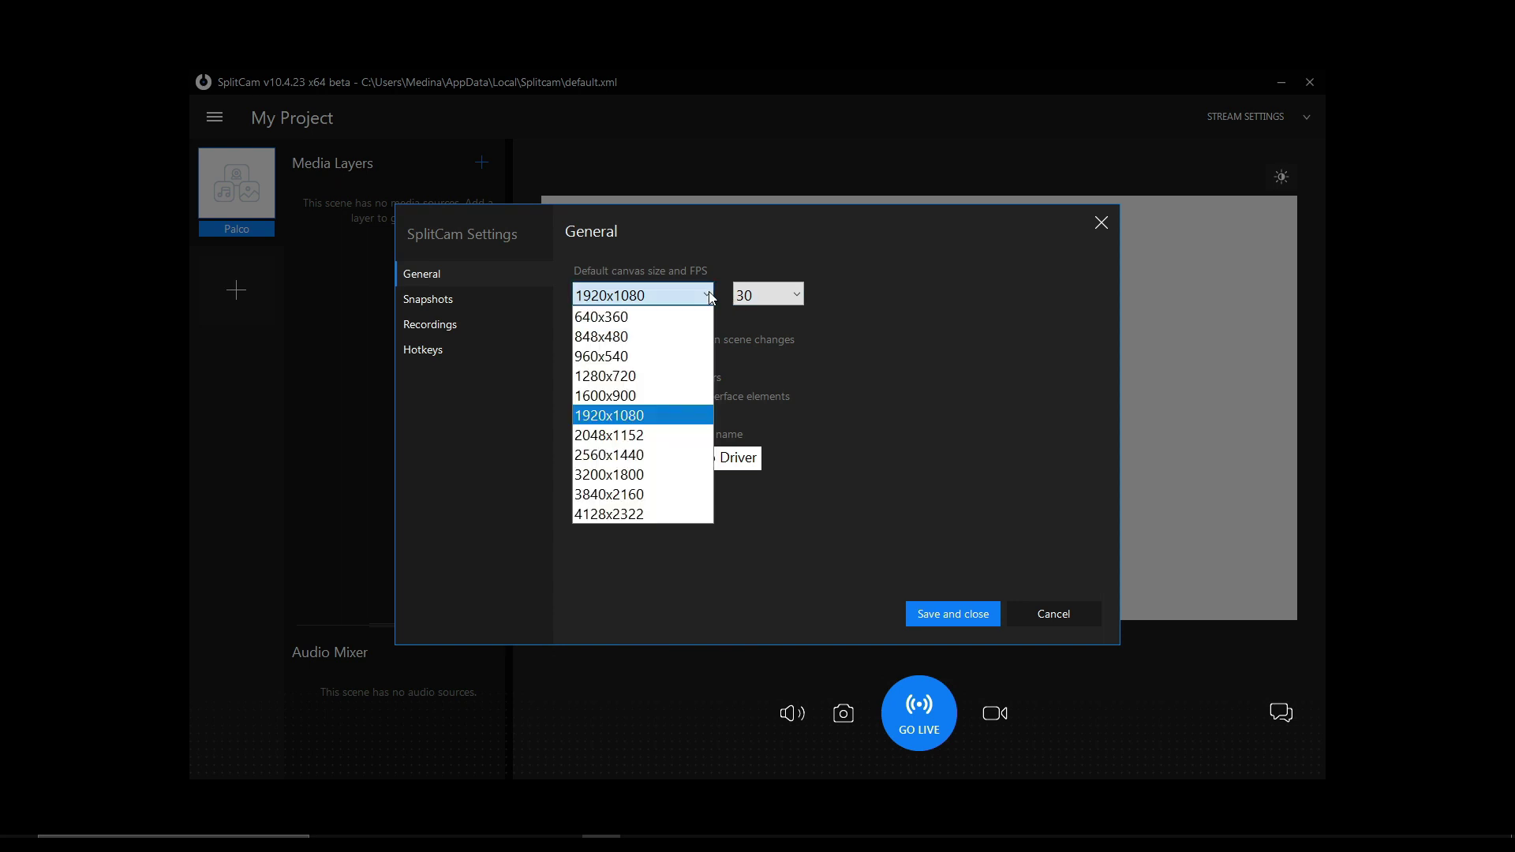
left_click(710, 295)
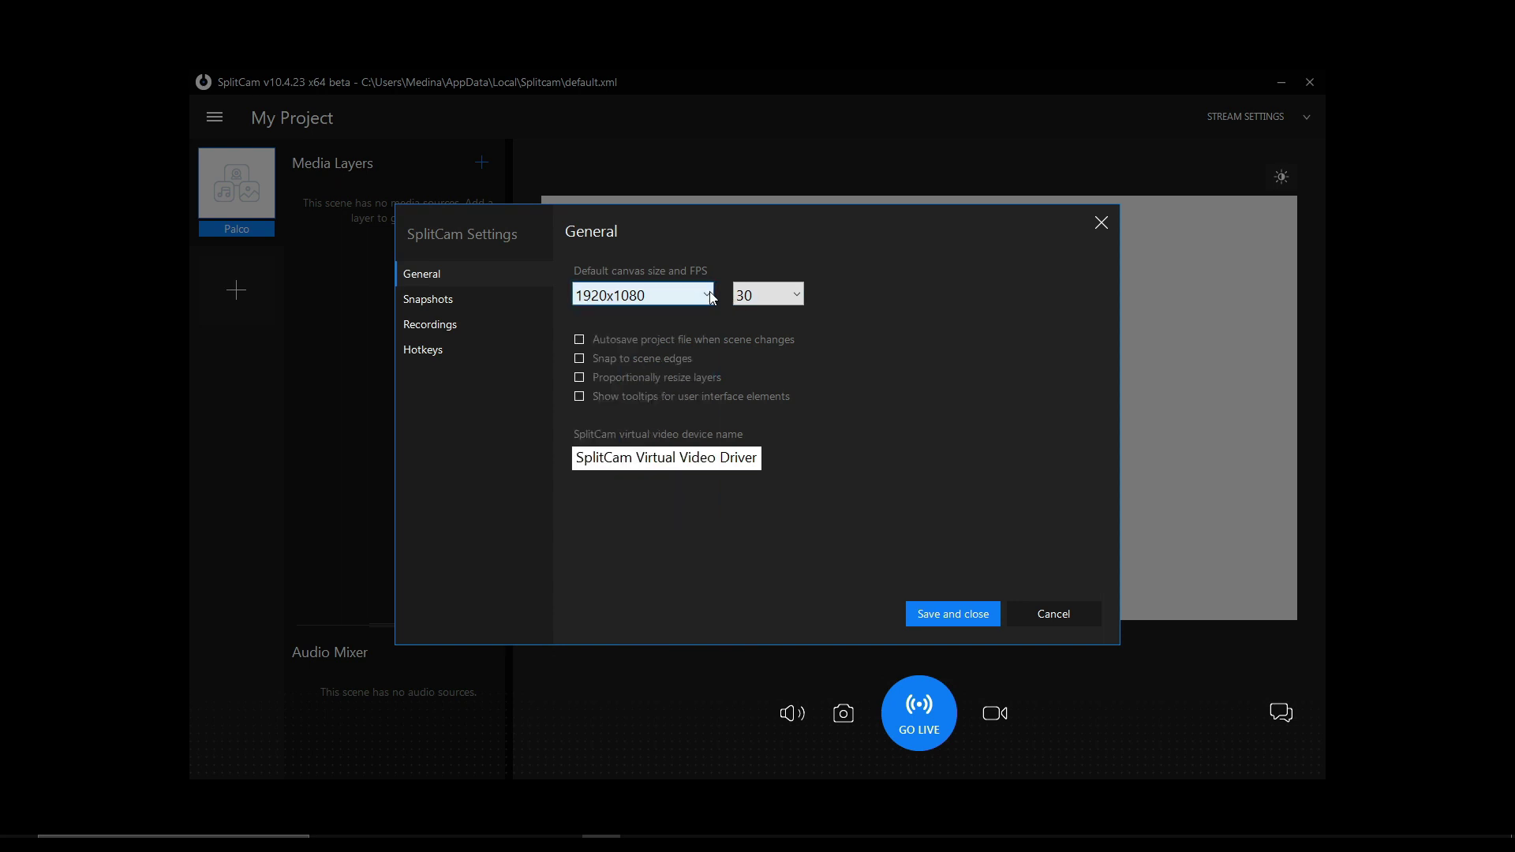
left_click(793, 295)
left_click(884, 313)
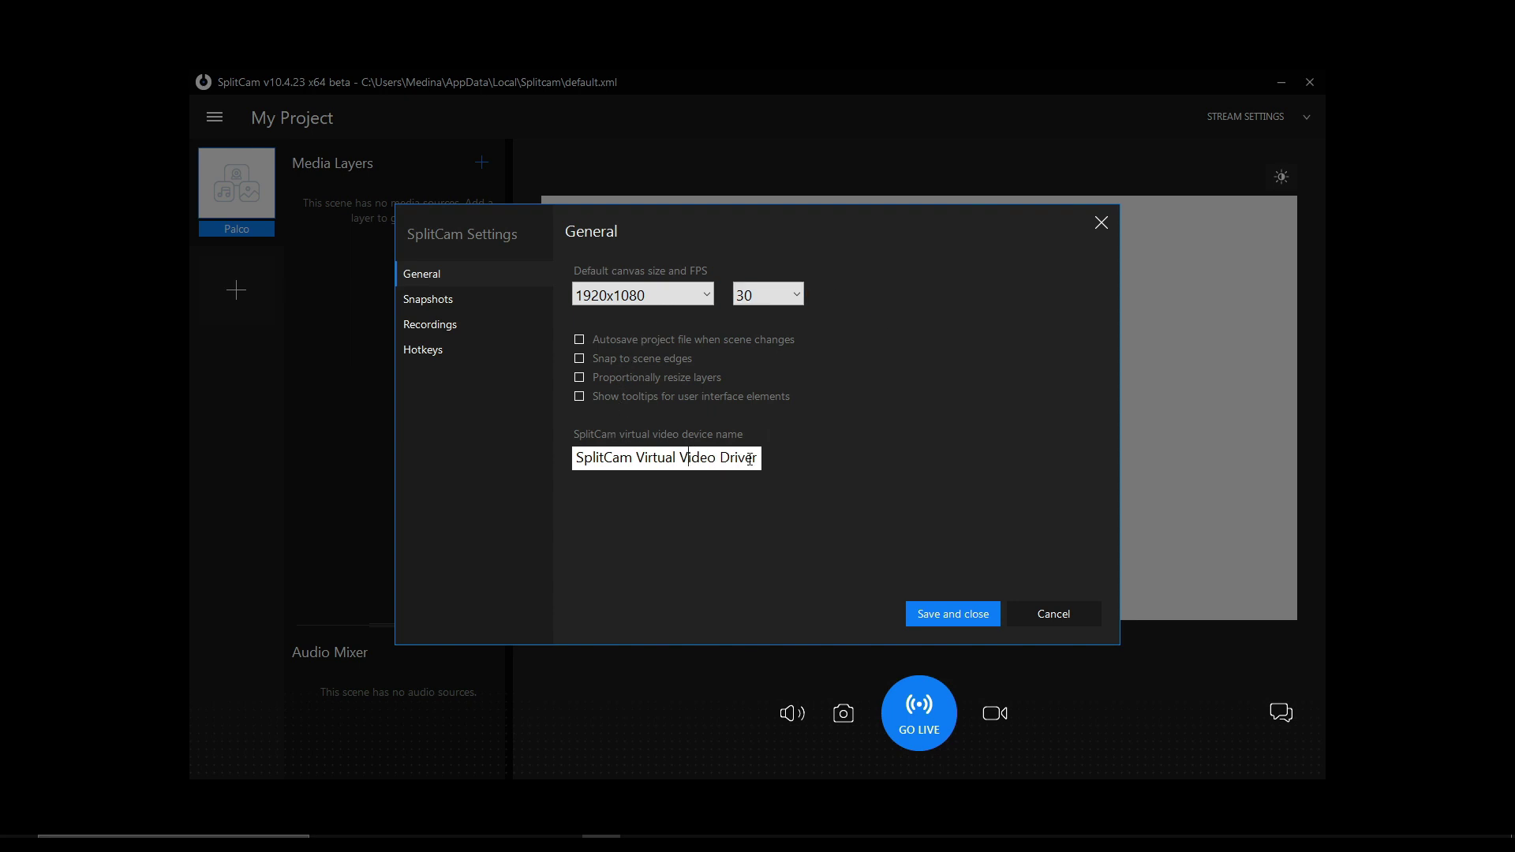
left_click_drag(760, 459, 574, 459)
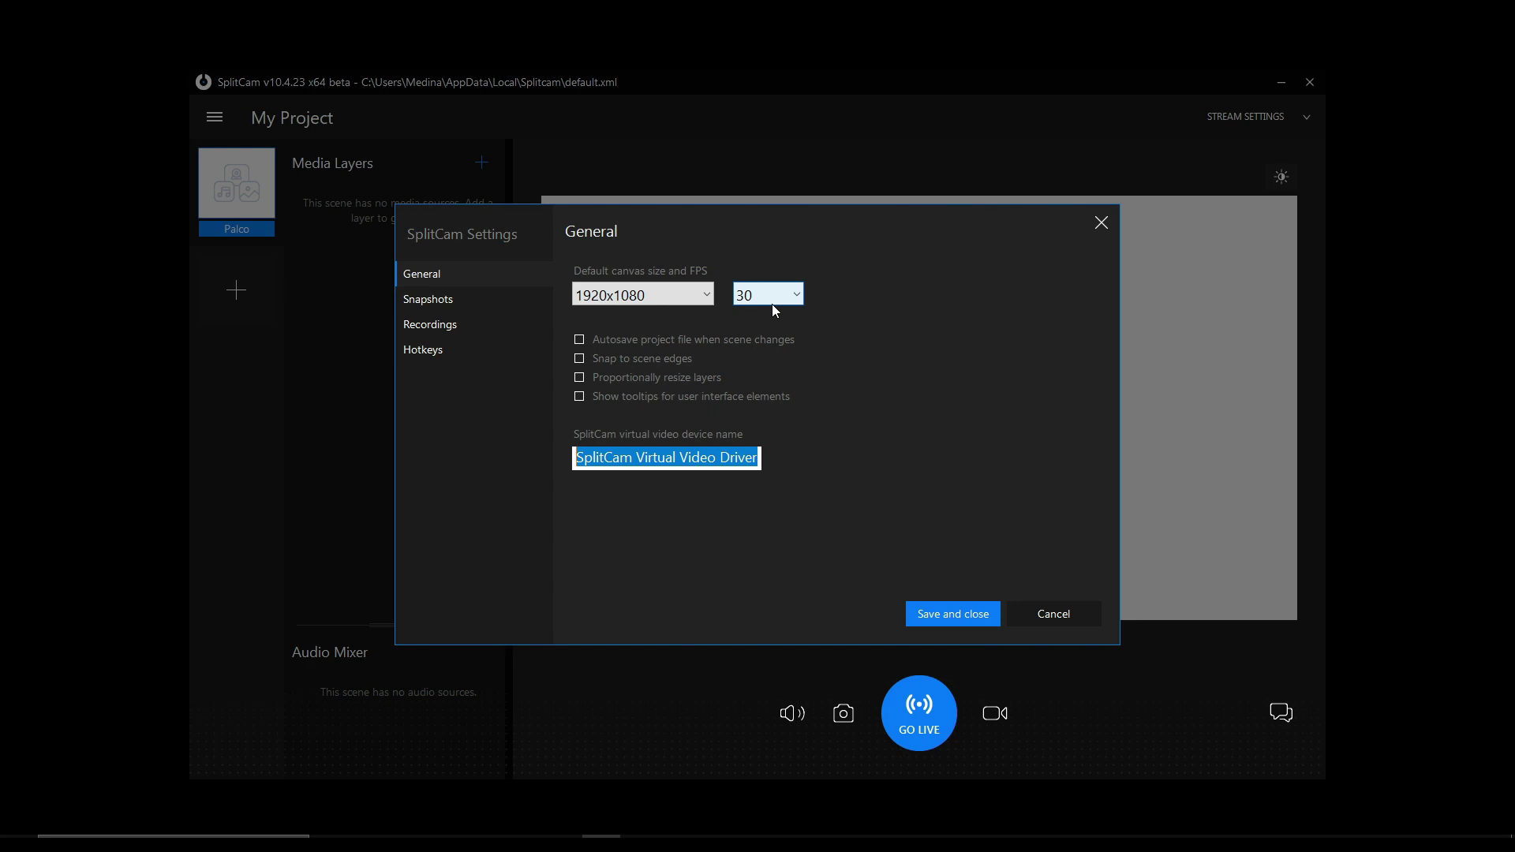
left_click(732, 458)
left_click_drag(758, 458, 676, 466)
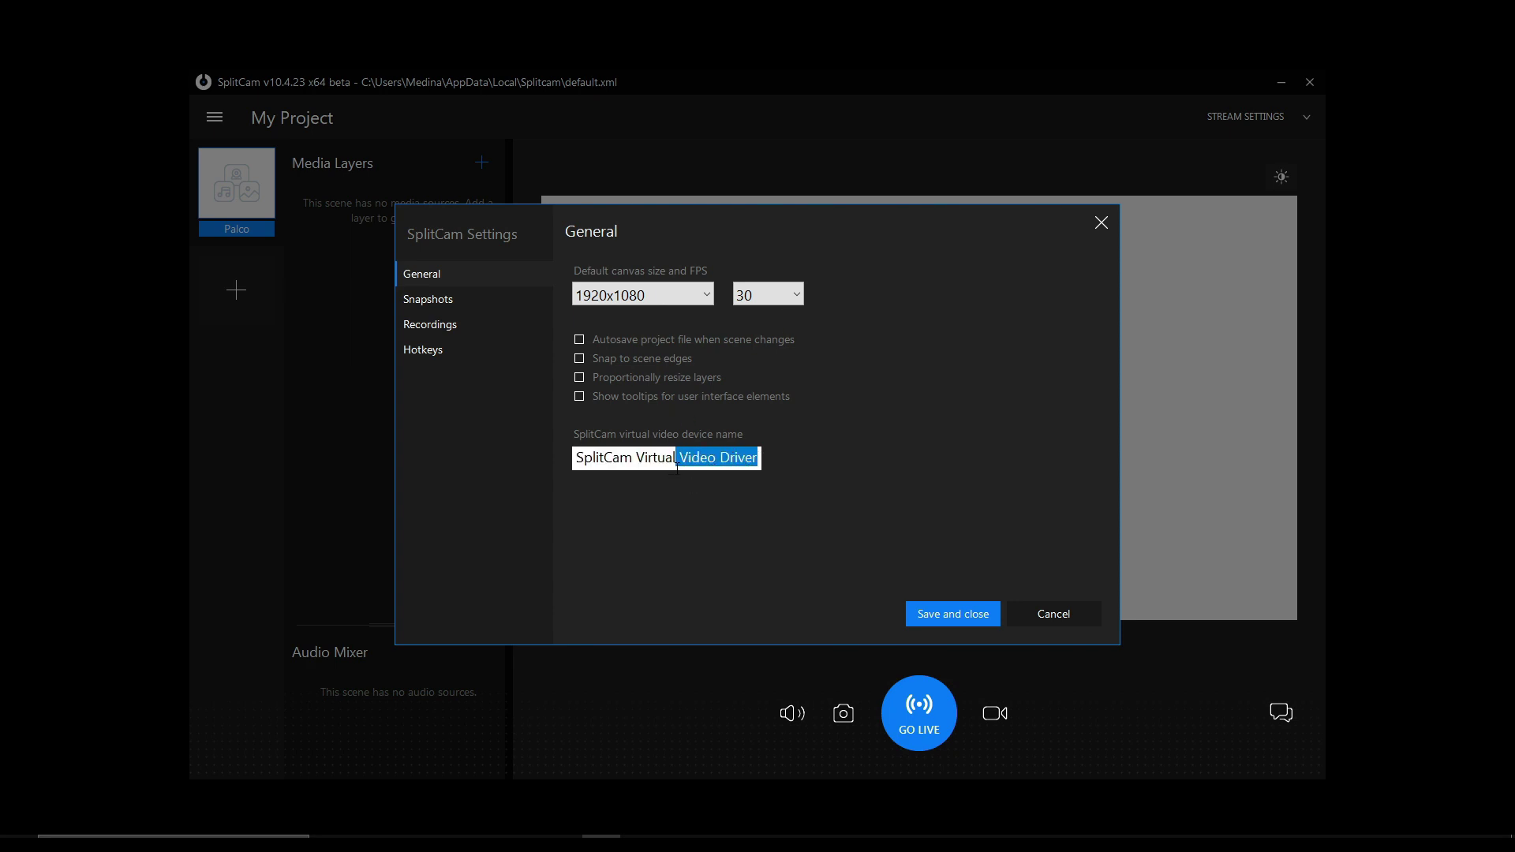
key("BackSpace")
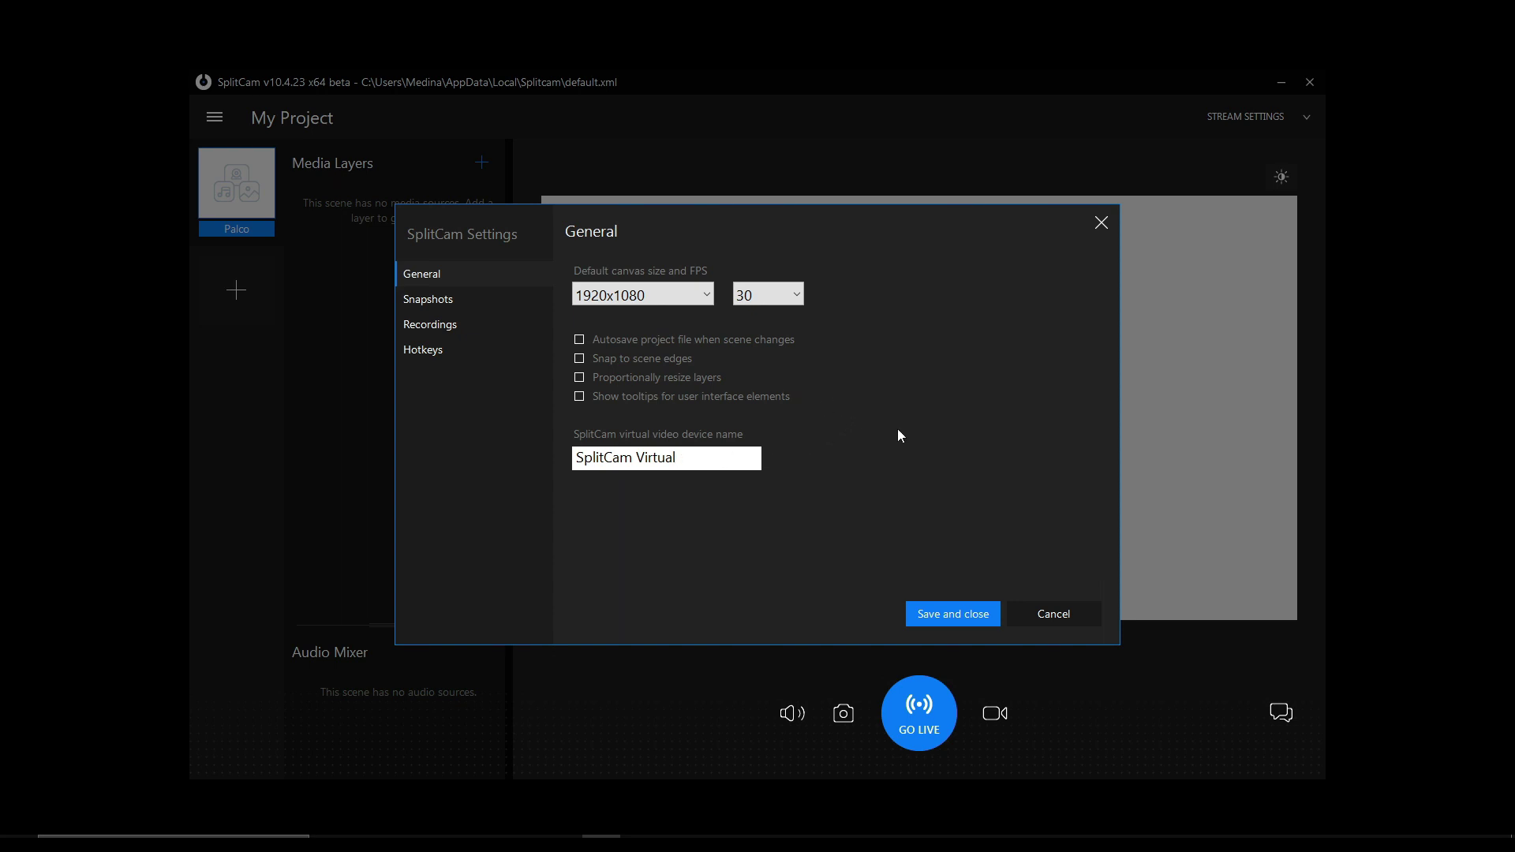
left_click(954, 615)
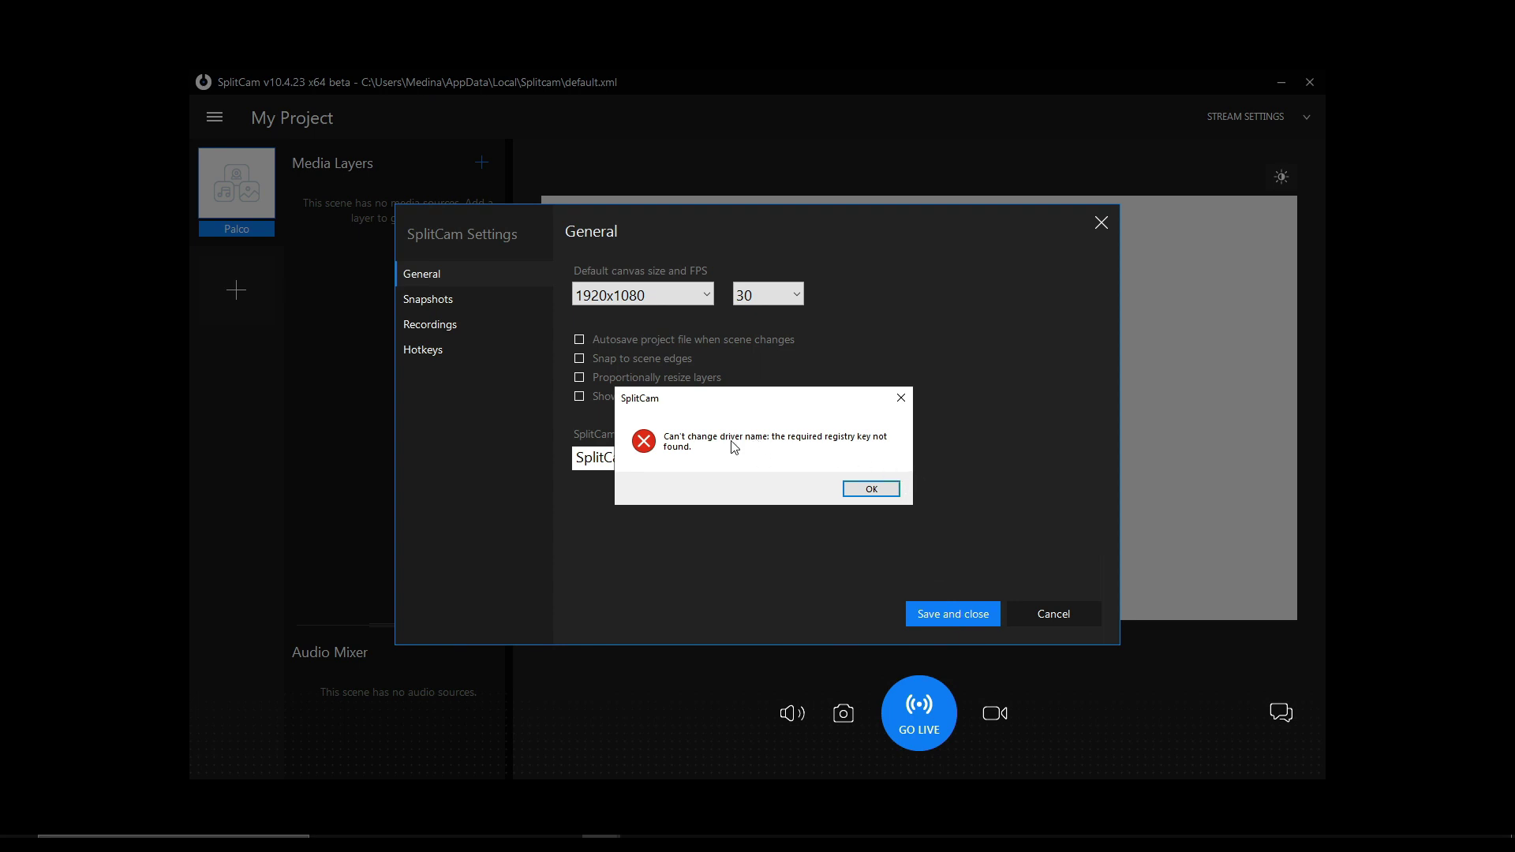
left_click(871, 489)
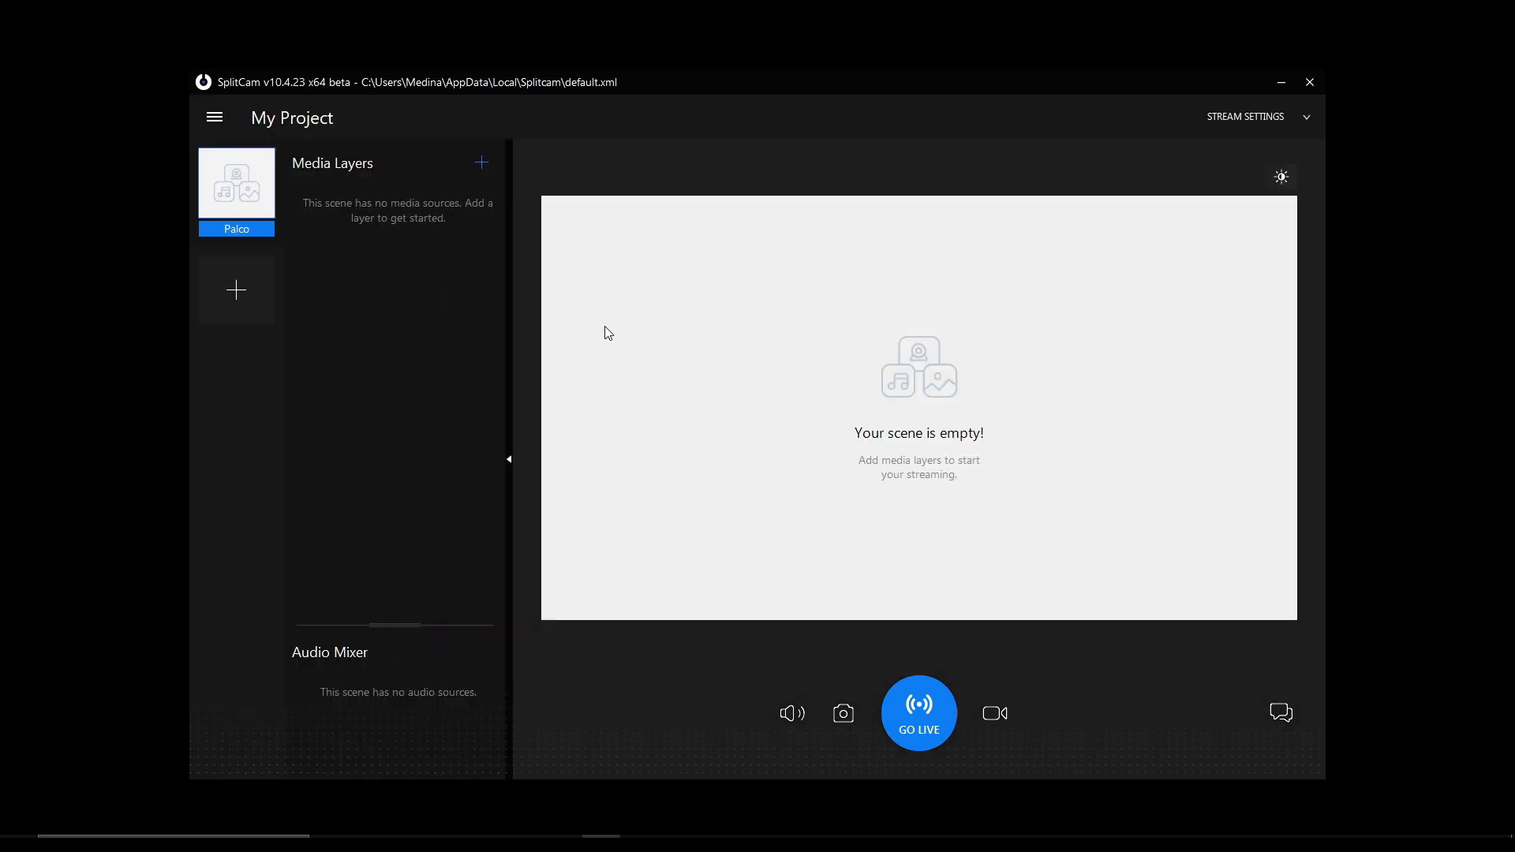
left_click(225, 120)
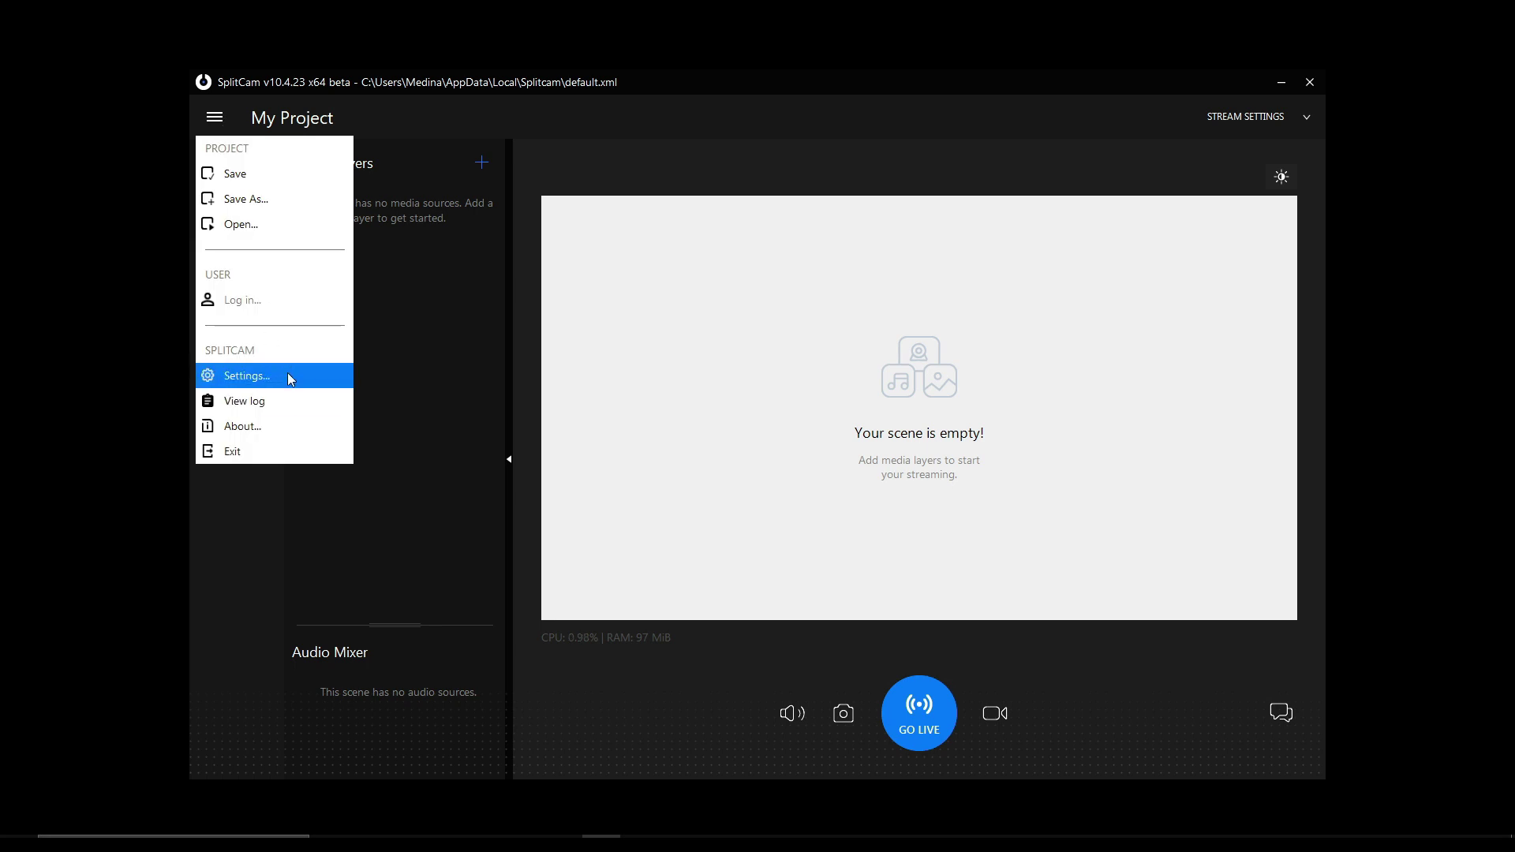
left_click(291, 375)
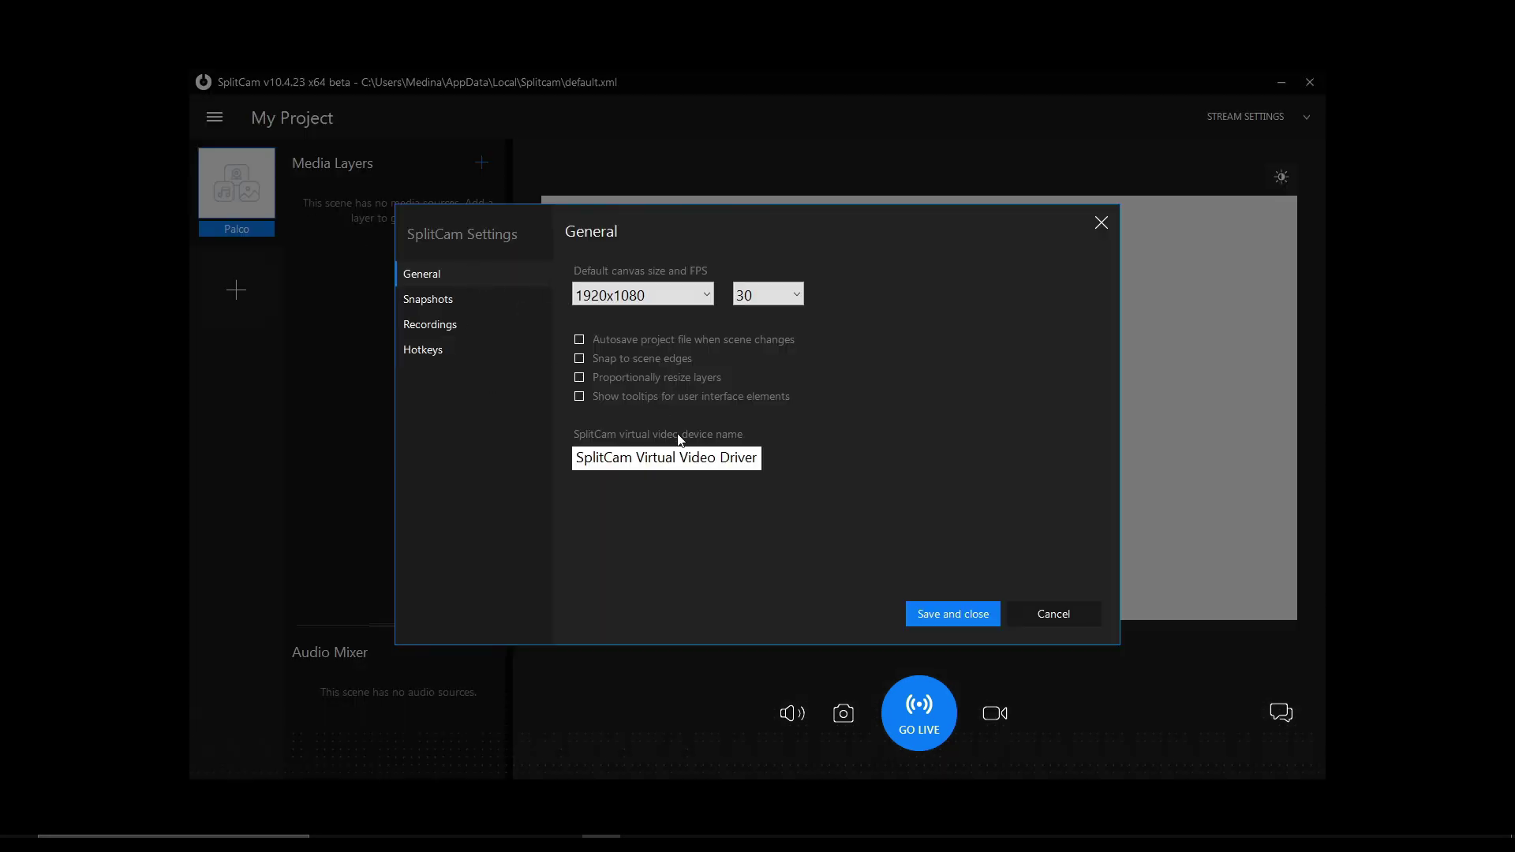
left_click(990, 615)
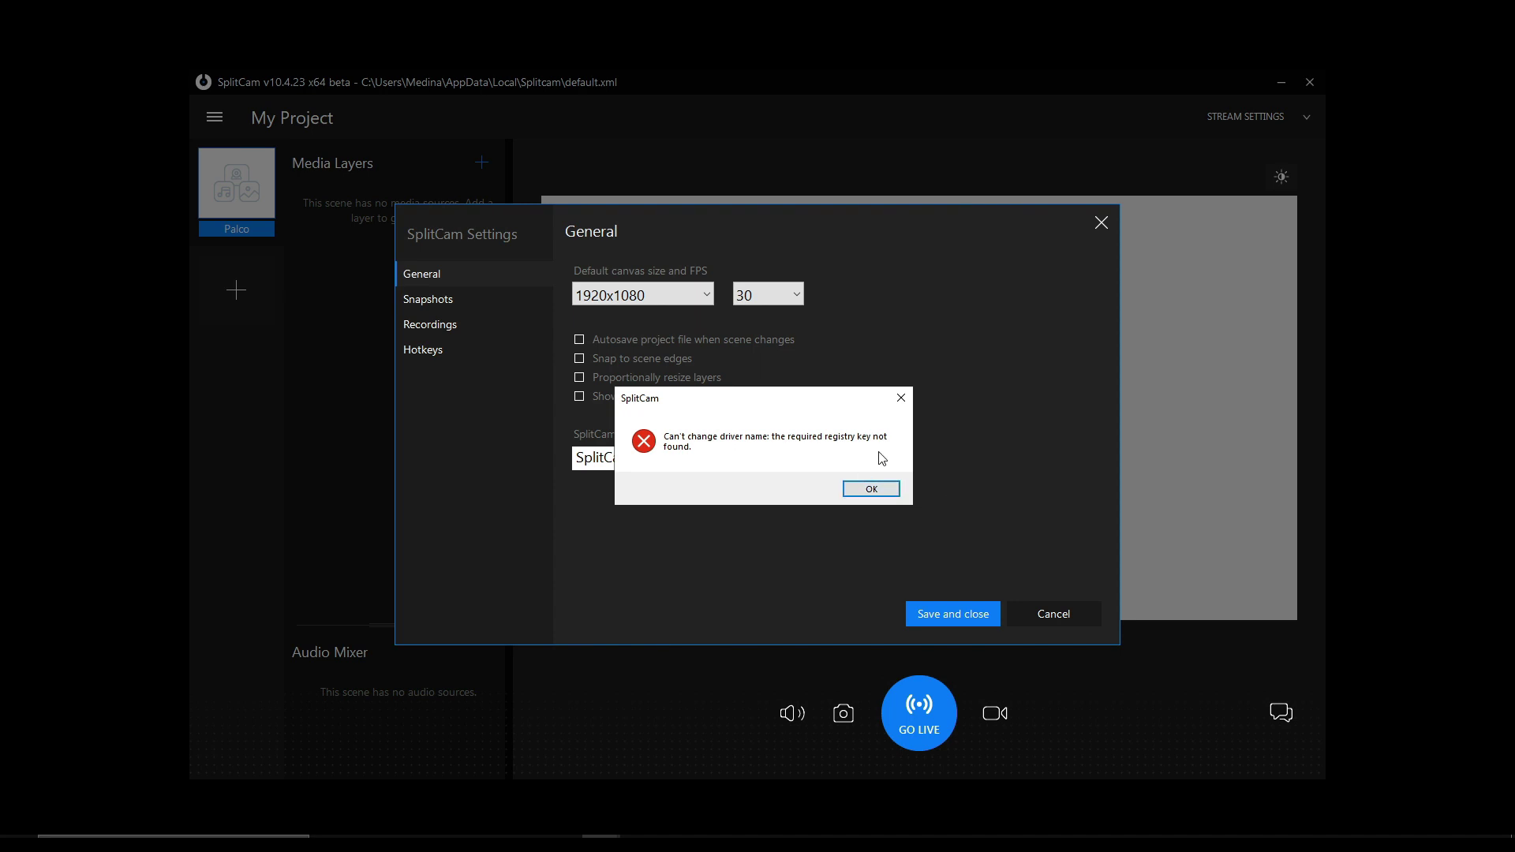
left_click(880, 490)
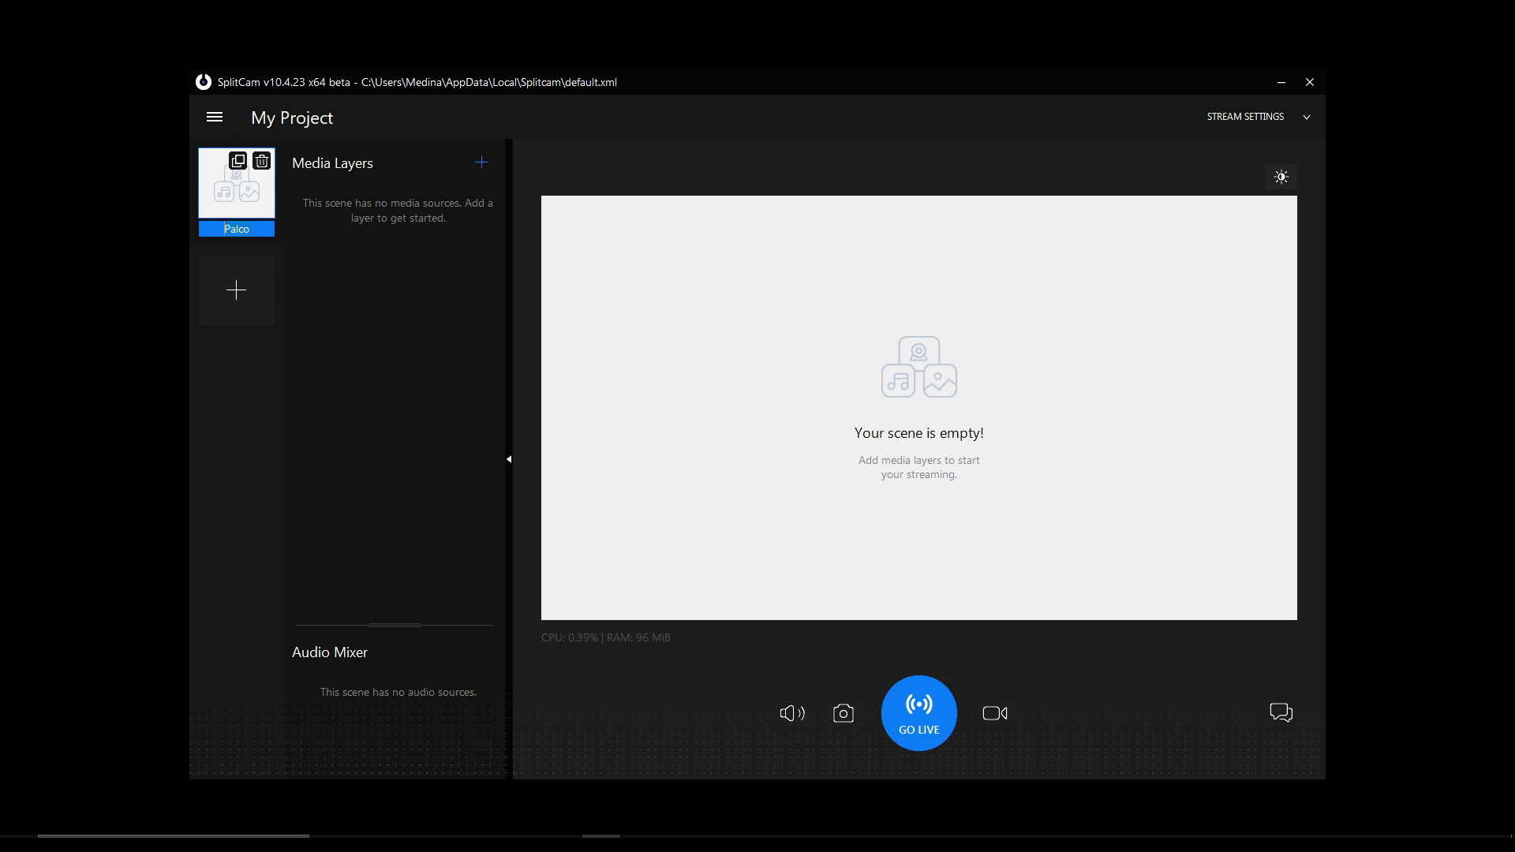
- Rename Palco to Cena 1, duplicate it as a new scene Cena 2, then reselect Cena 1
type("Cena 1")
left_click(238, 162)
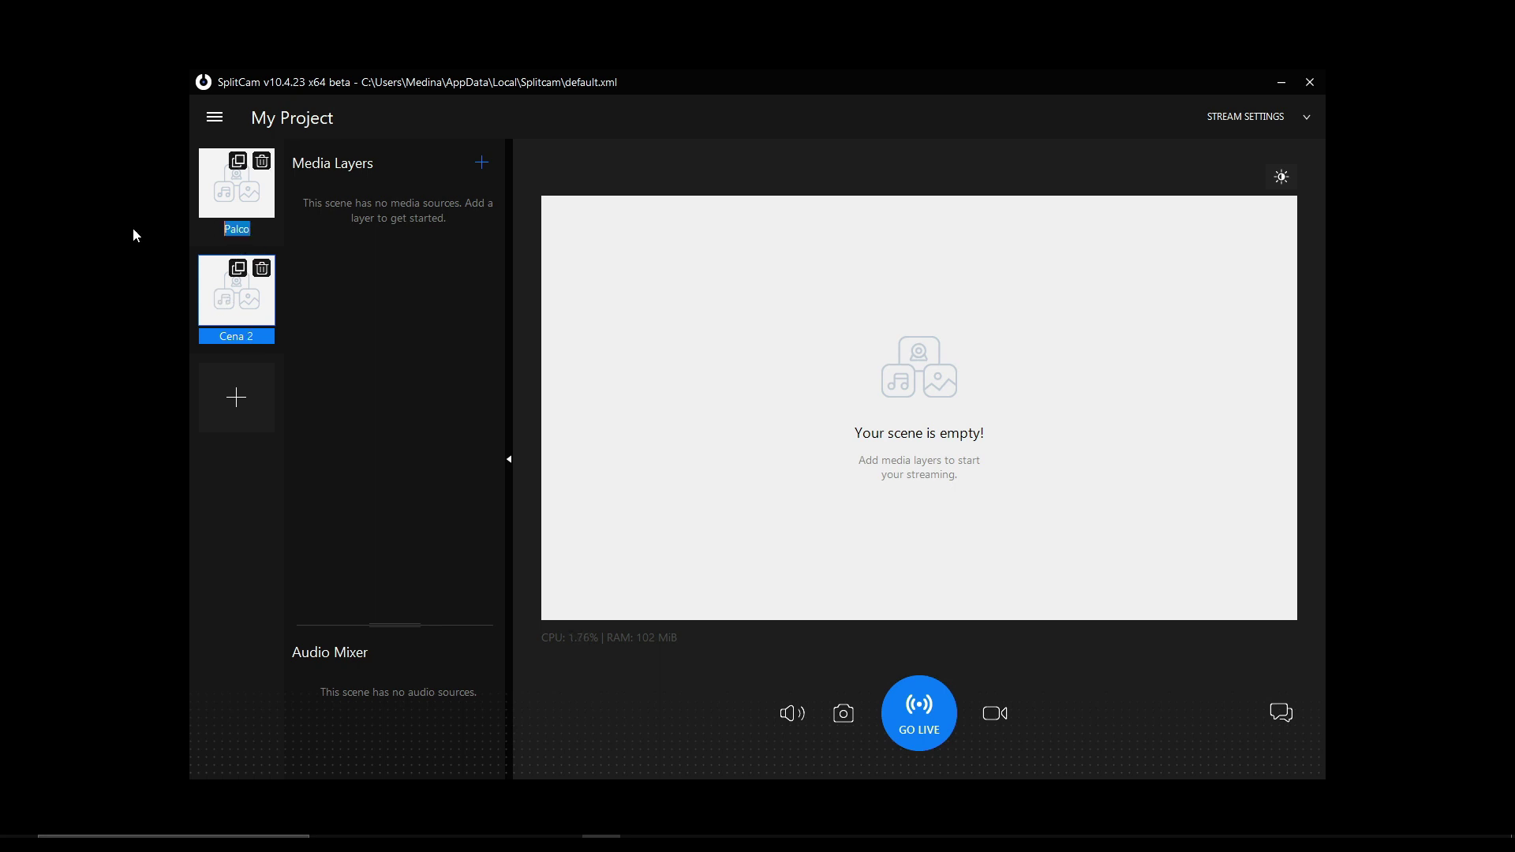
type("Cena 1")
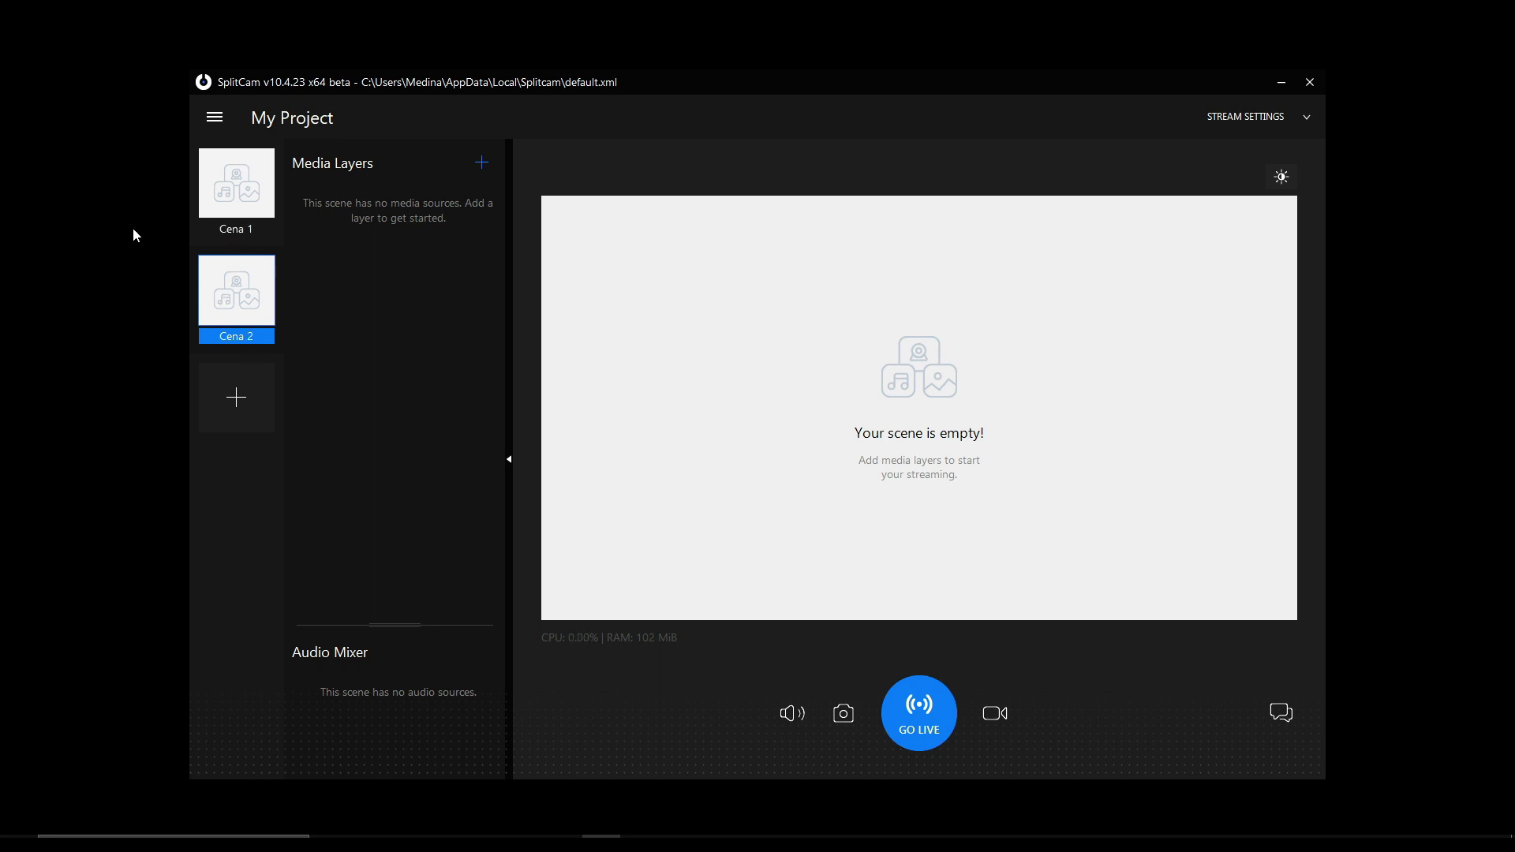
left_click(264, 211)
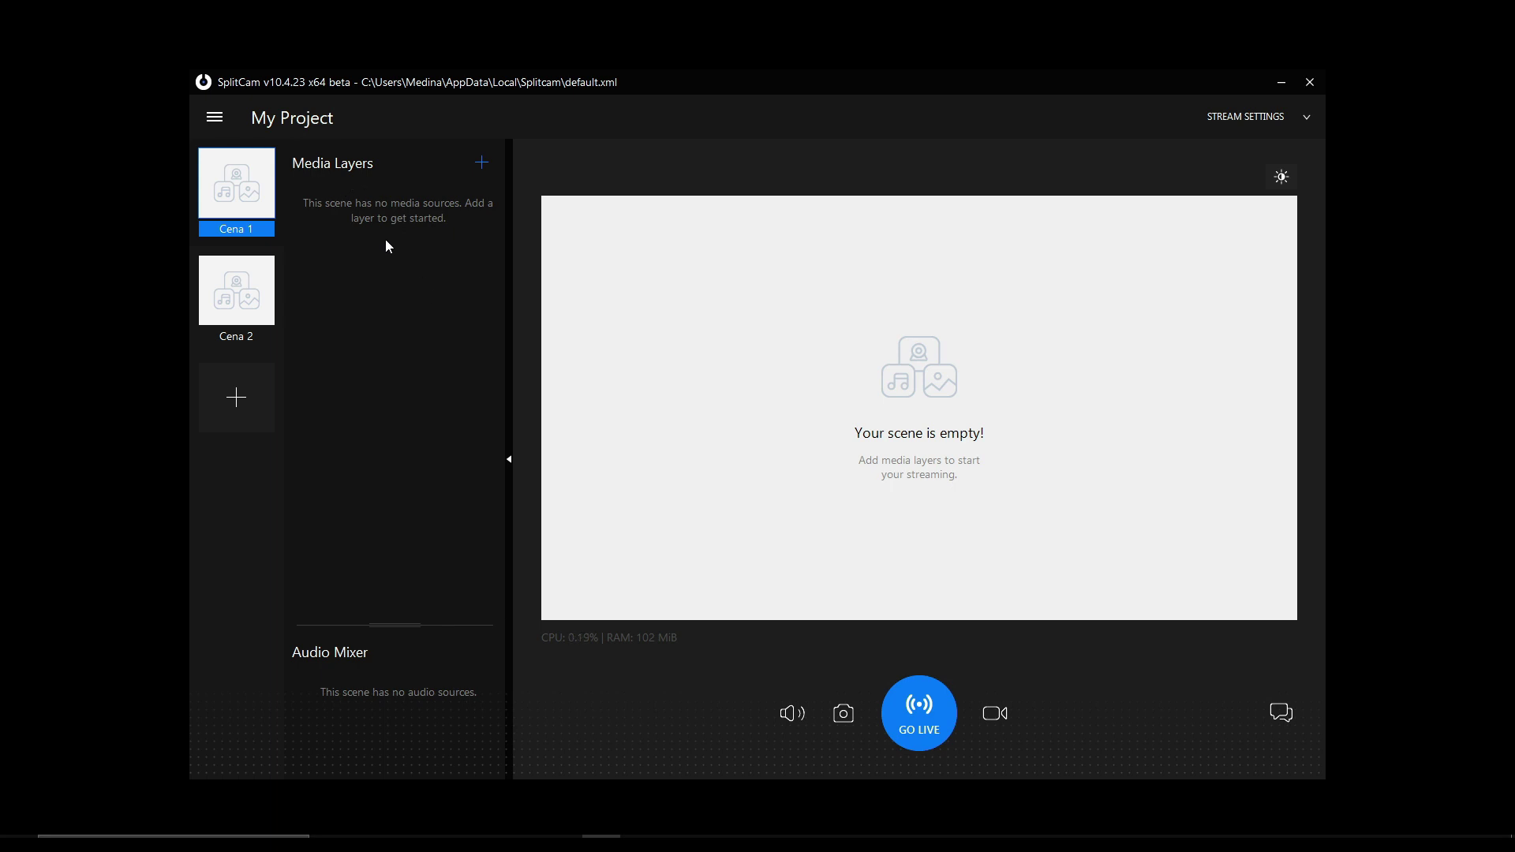
left_click(481, 164)
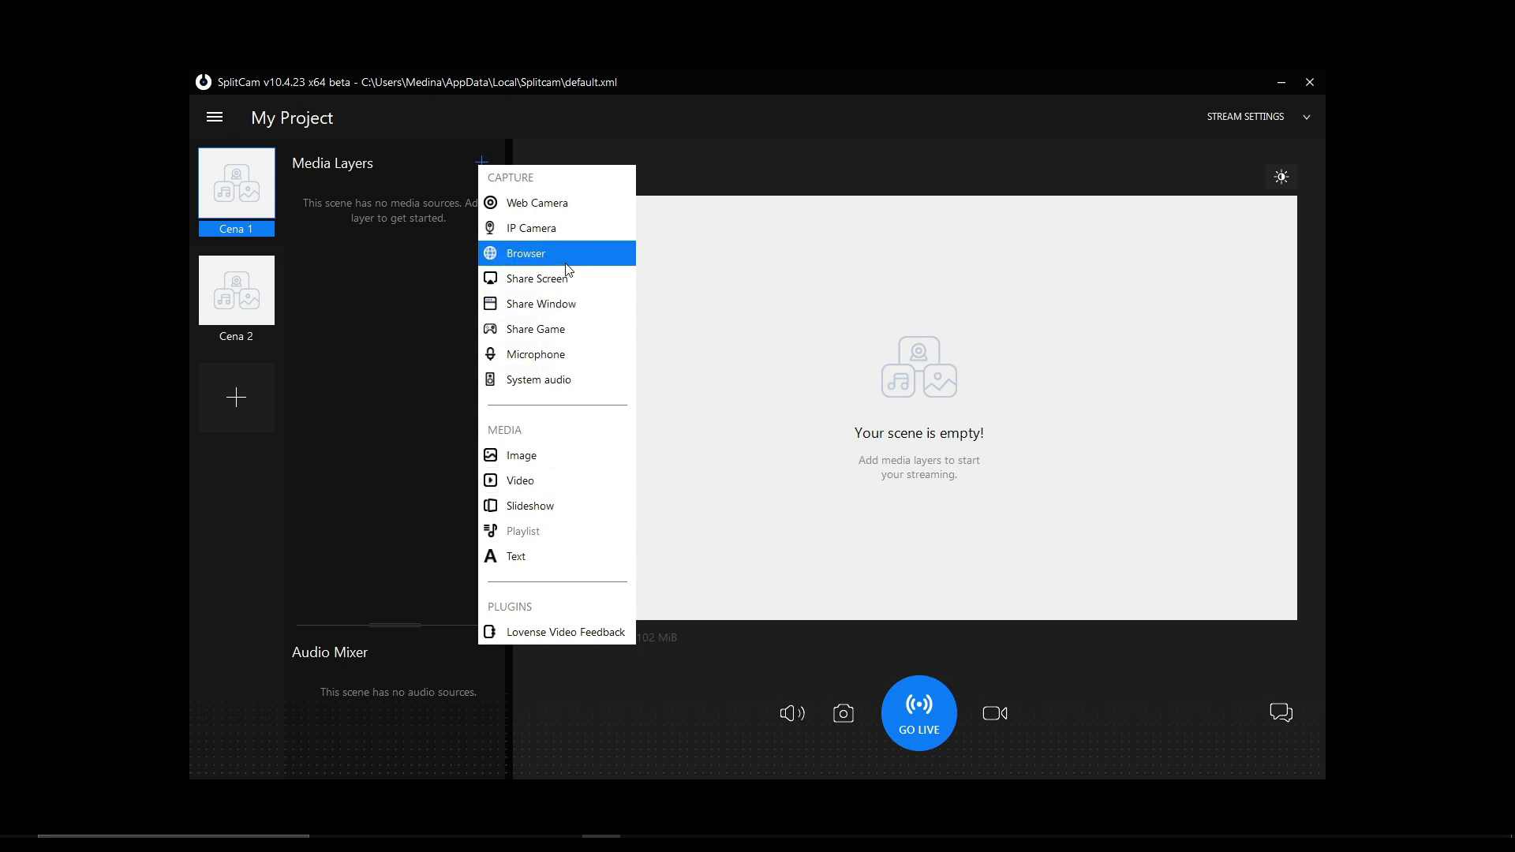
left_click(571, 630)
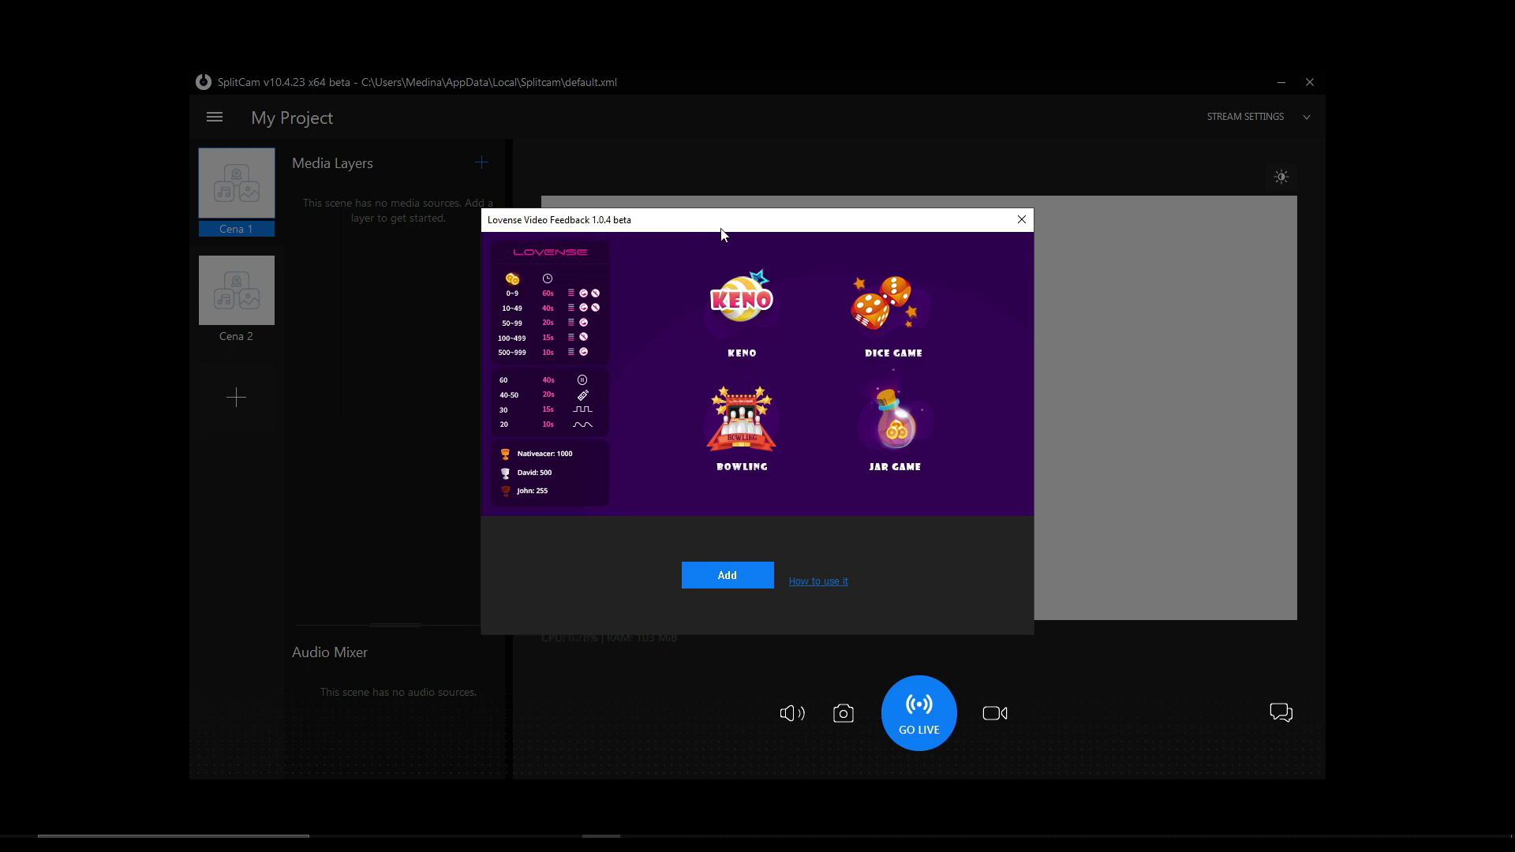
left_click(1020, 221)
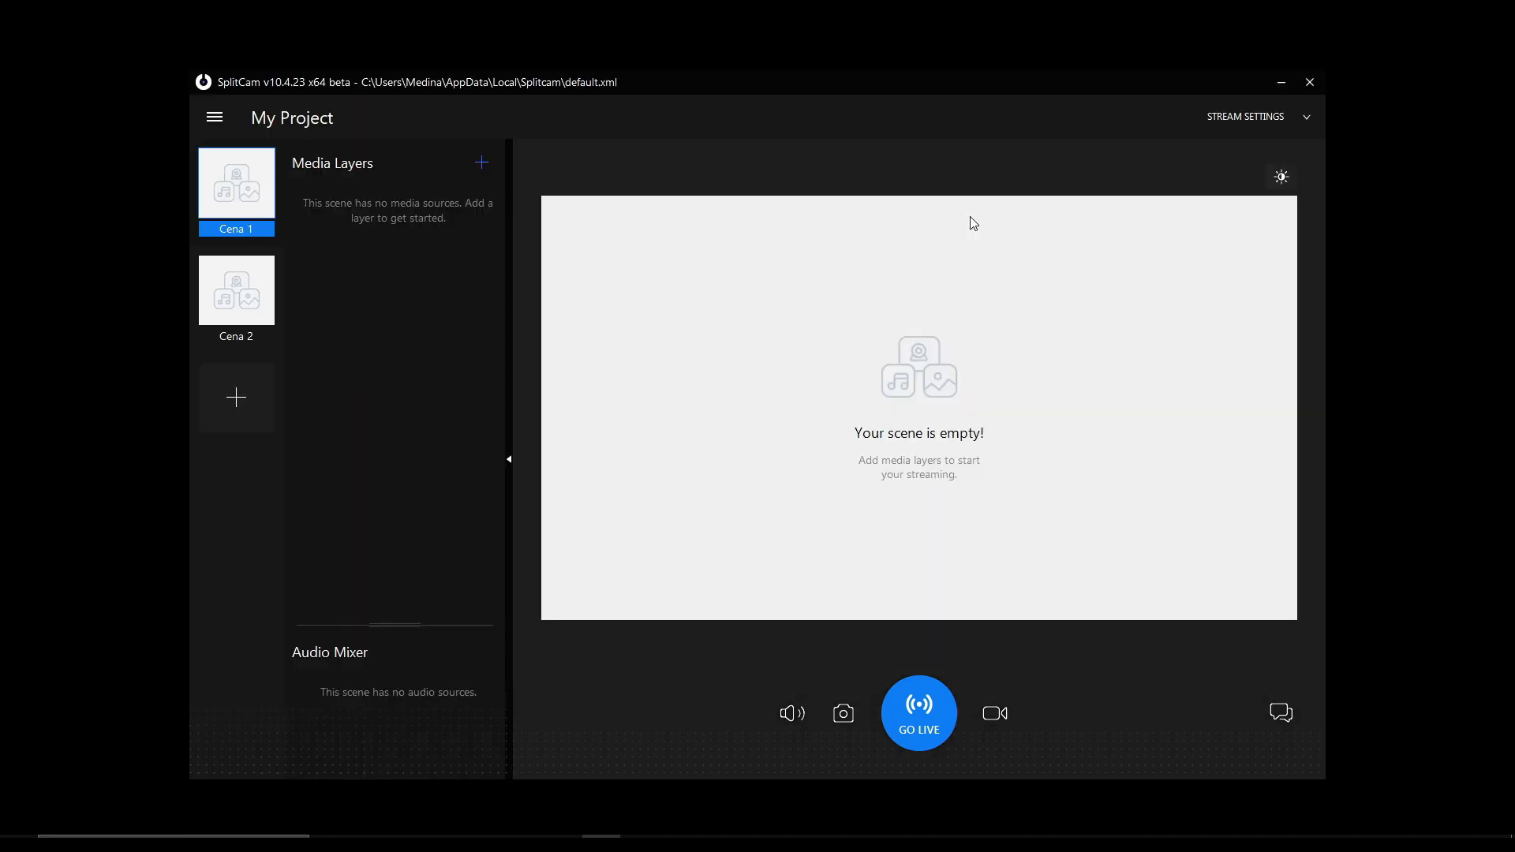
- Add the HD Pro Webcam C920 as a web camera layer at 1920x1080 in Cena 1
left_click(481, 164)
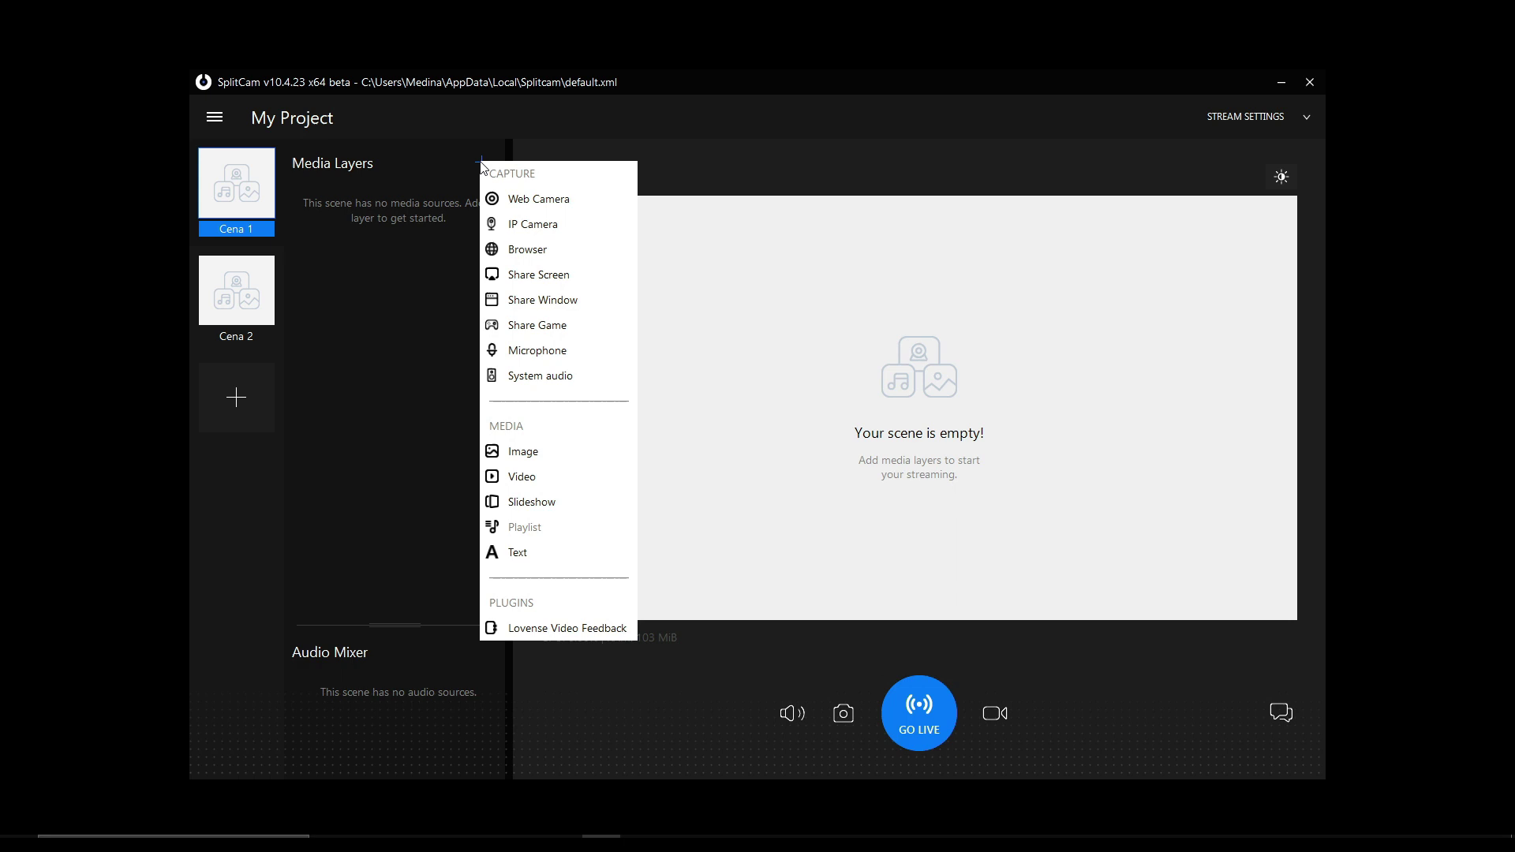
left_click(542, 202)
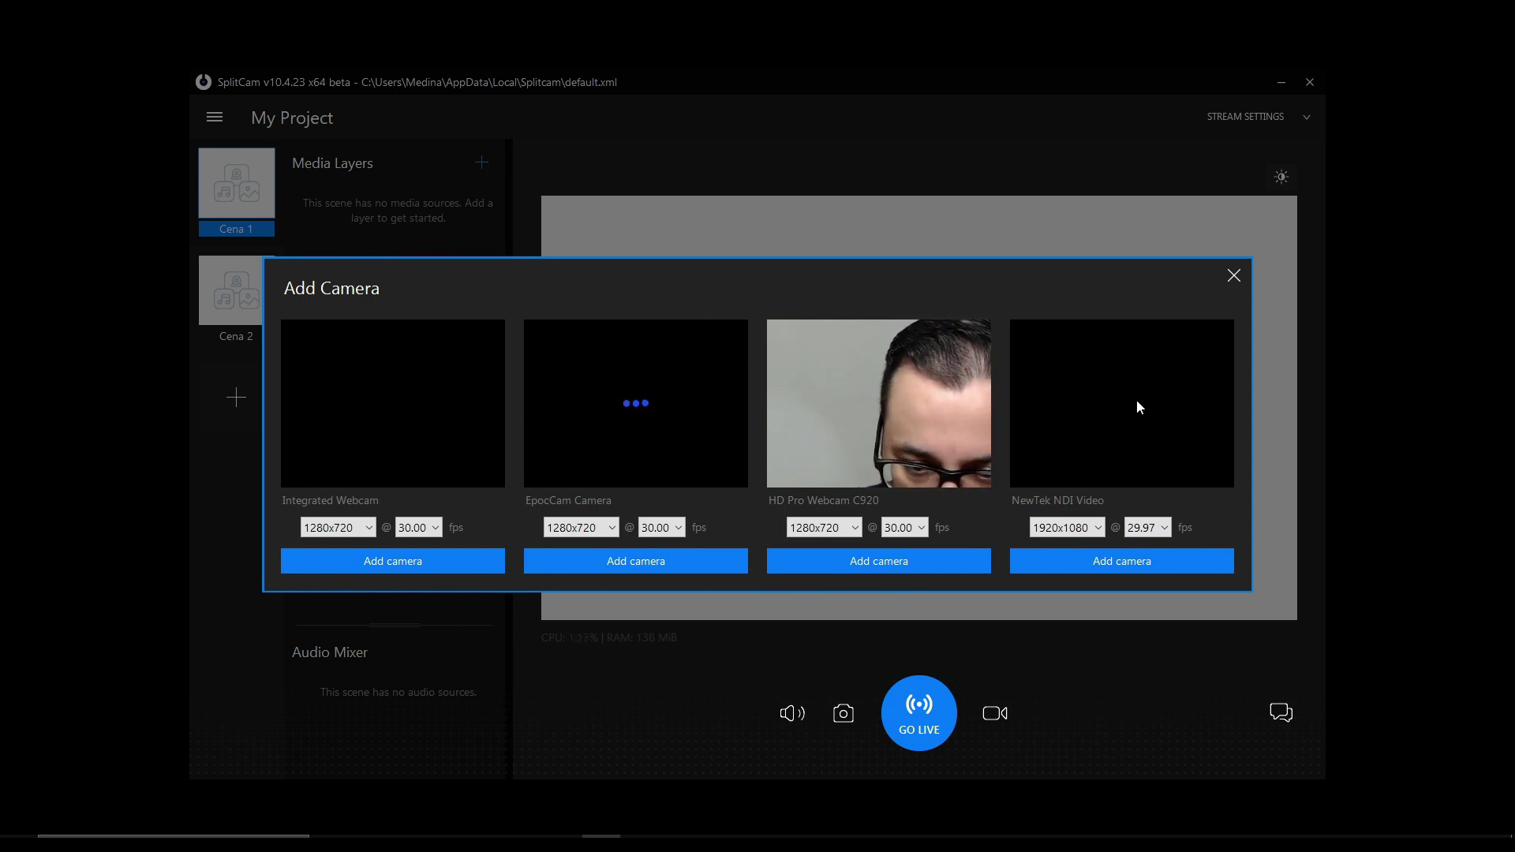
left_click(853, 526)
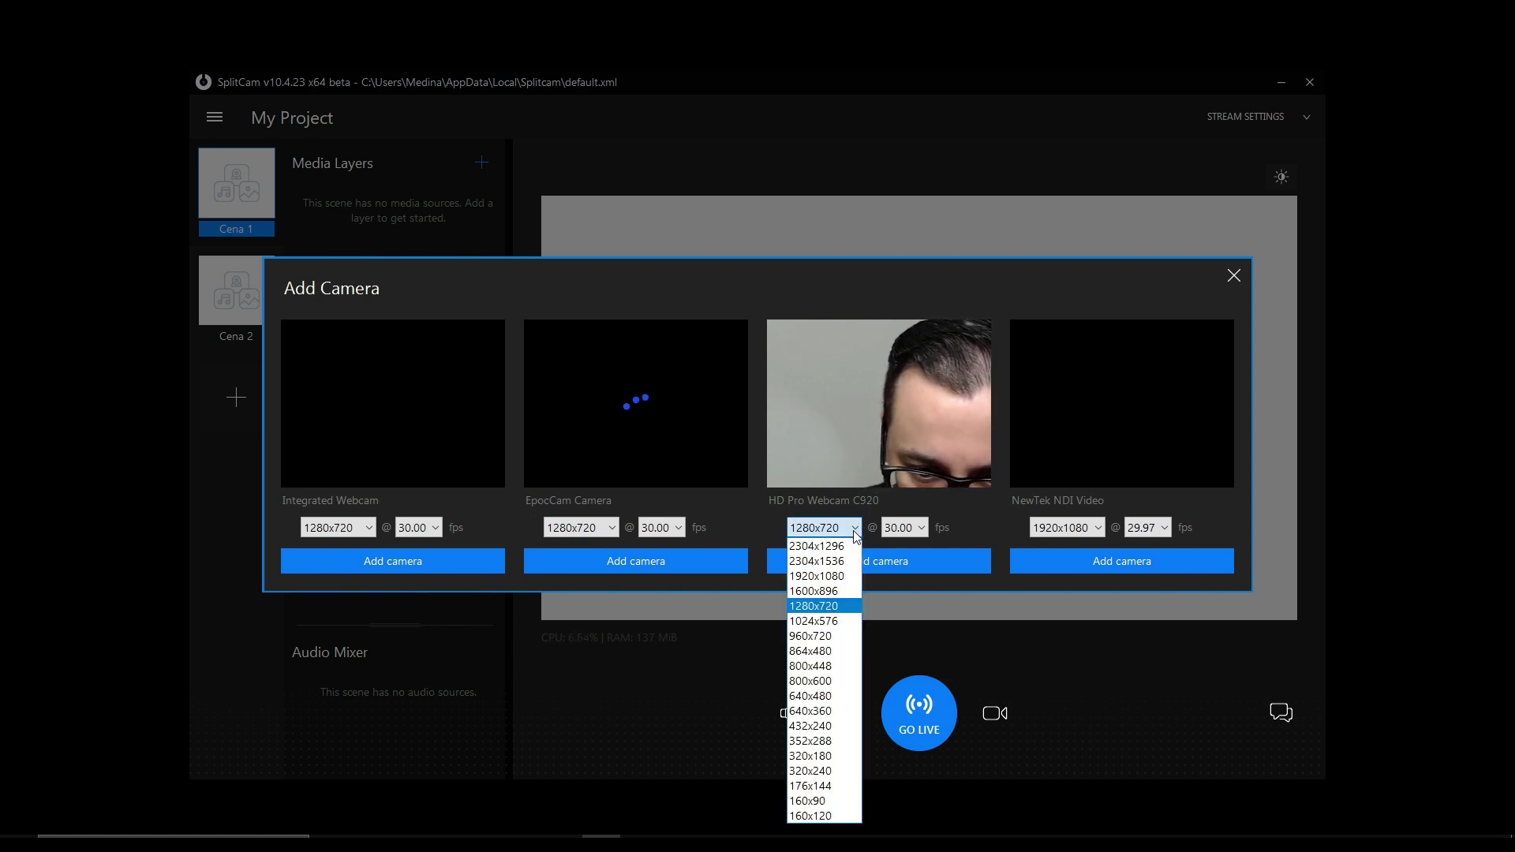
left_click(832, 583)
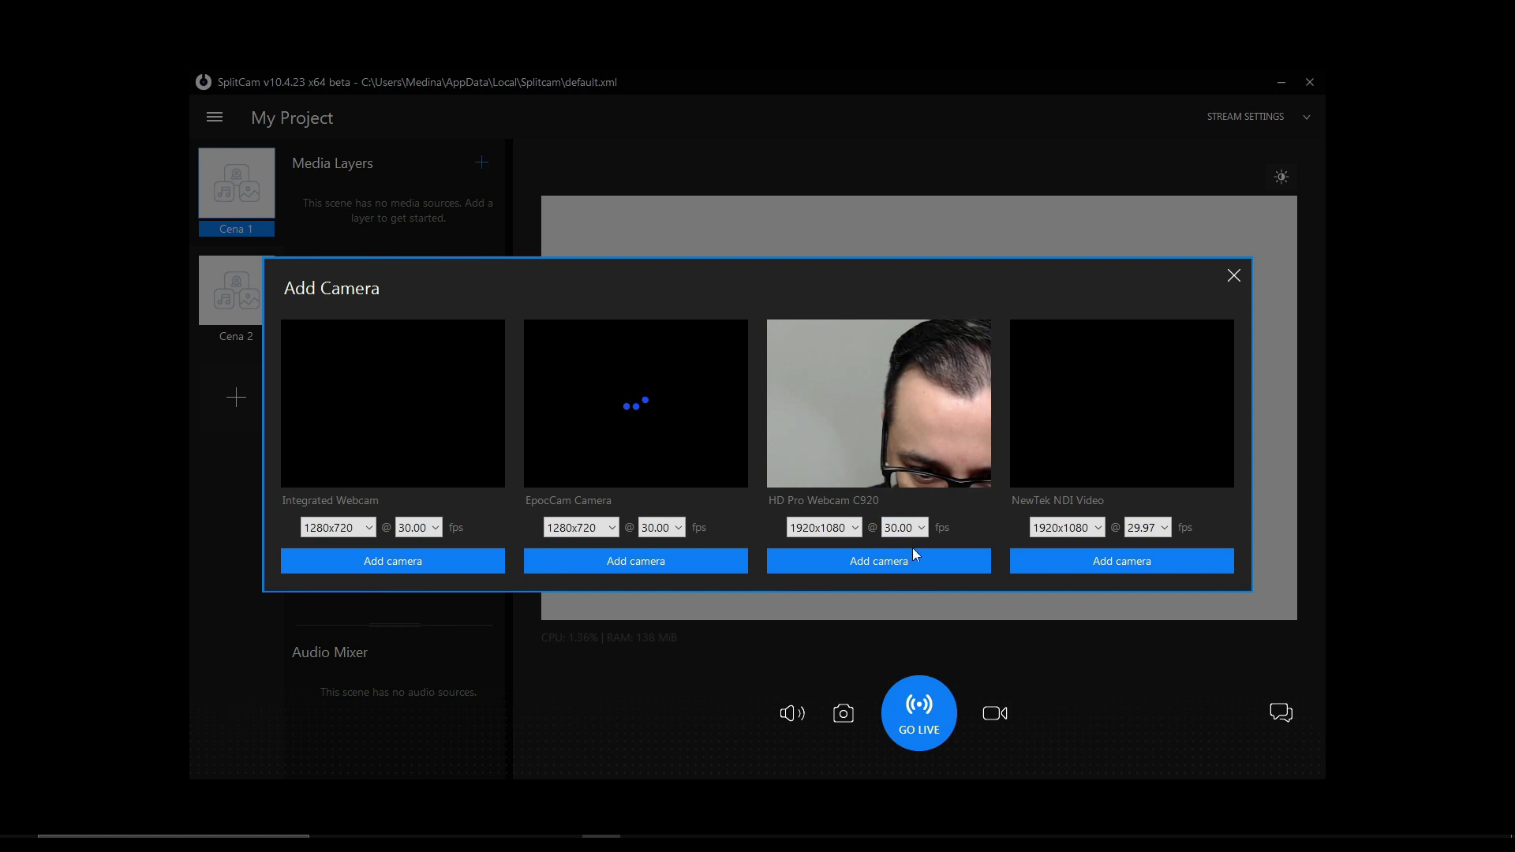
left_click(887, 562)
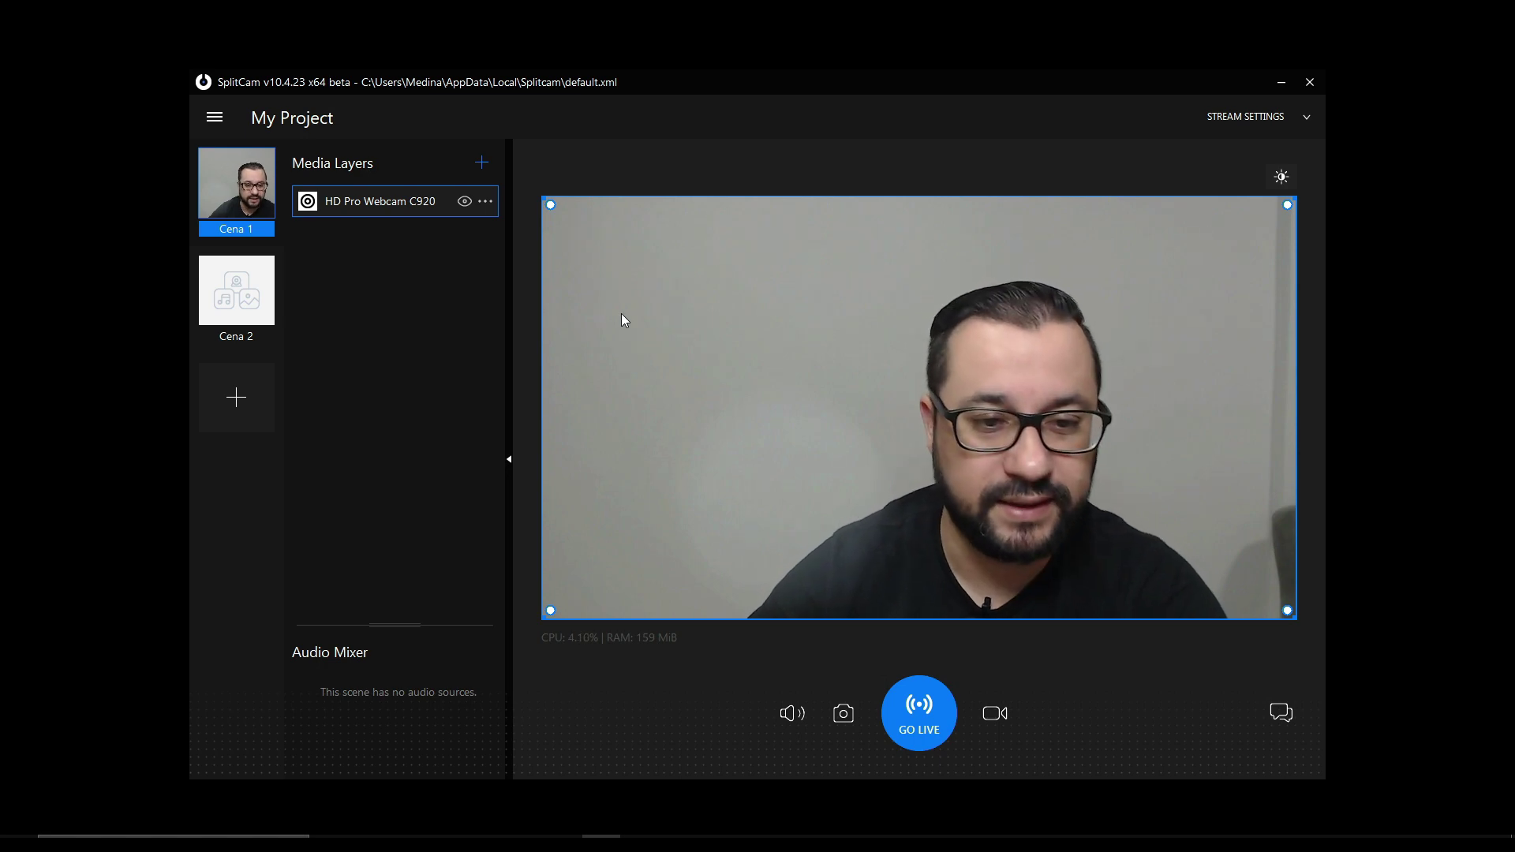
left_click(420, 322)
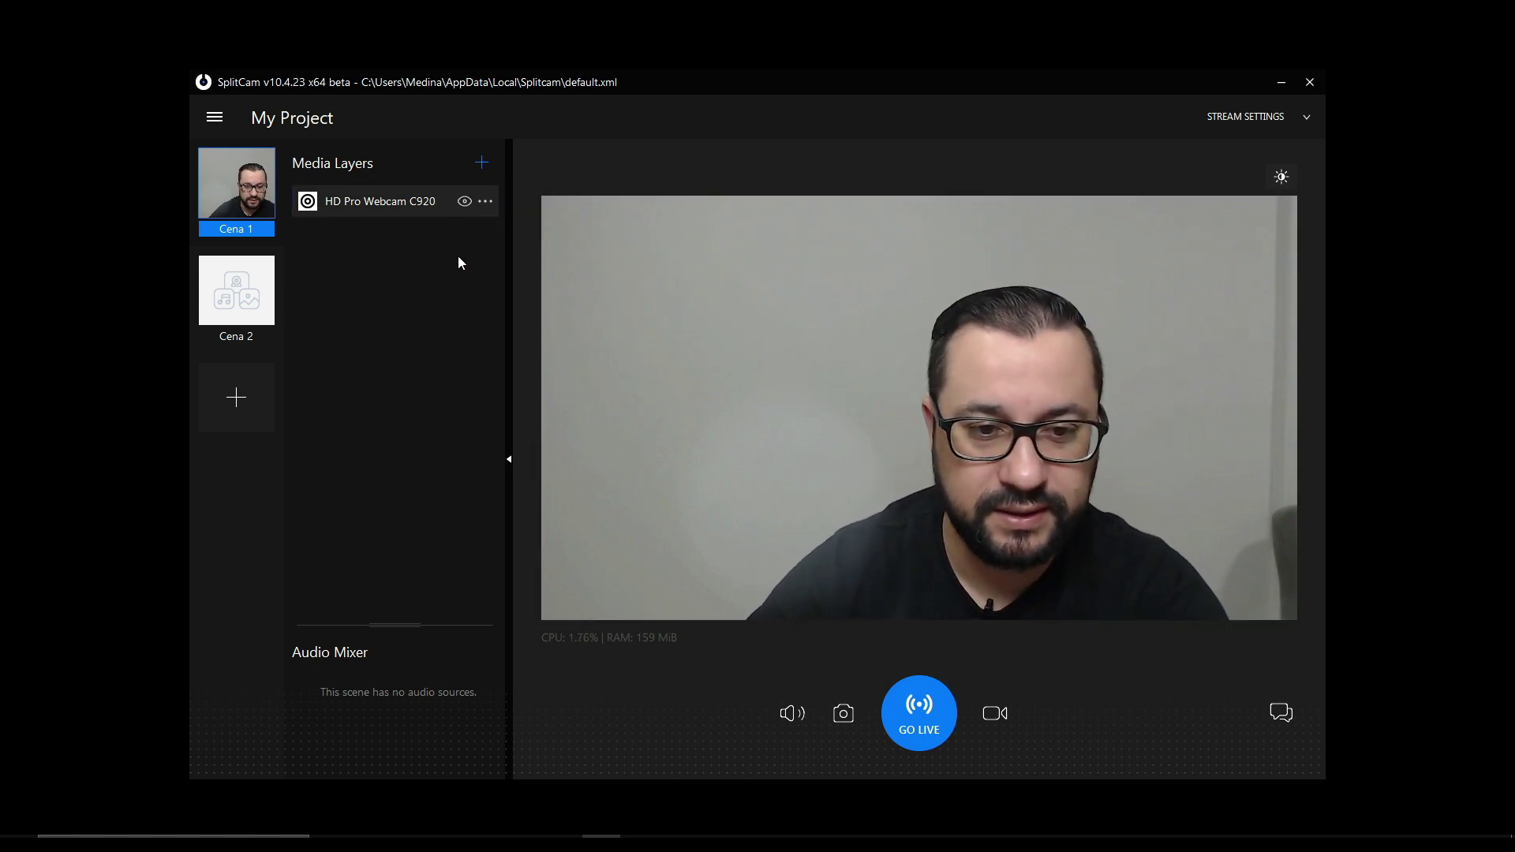
left_click(483, 162)
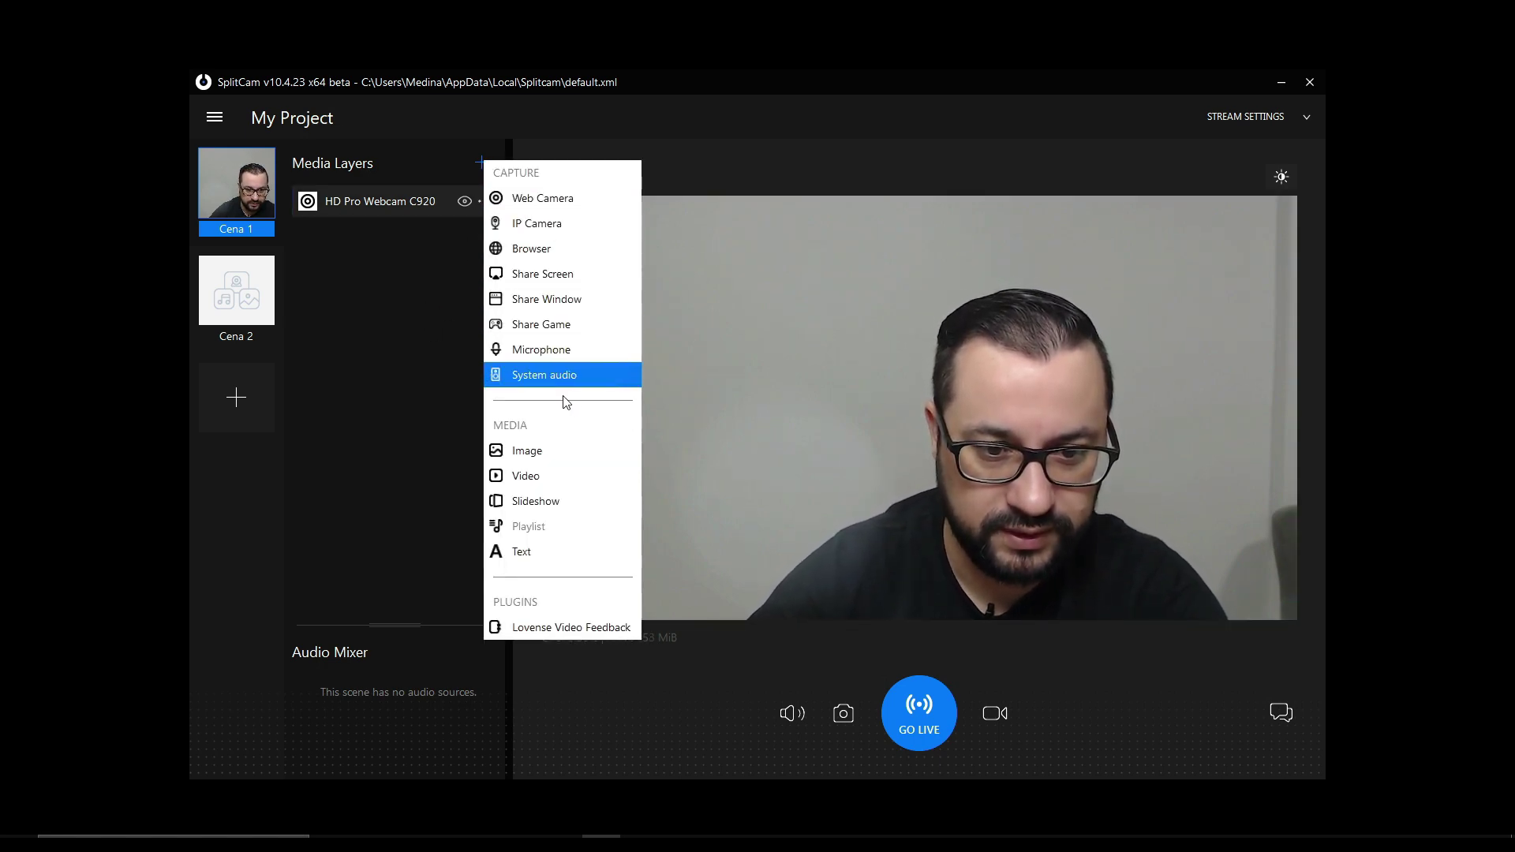
- Add Microfone (3- USB Audio CODEC) as a microphone source in the Audio Mixer
left_click(573, 349)
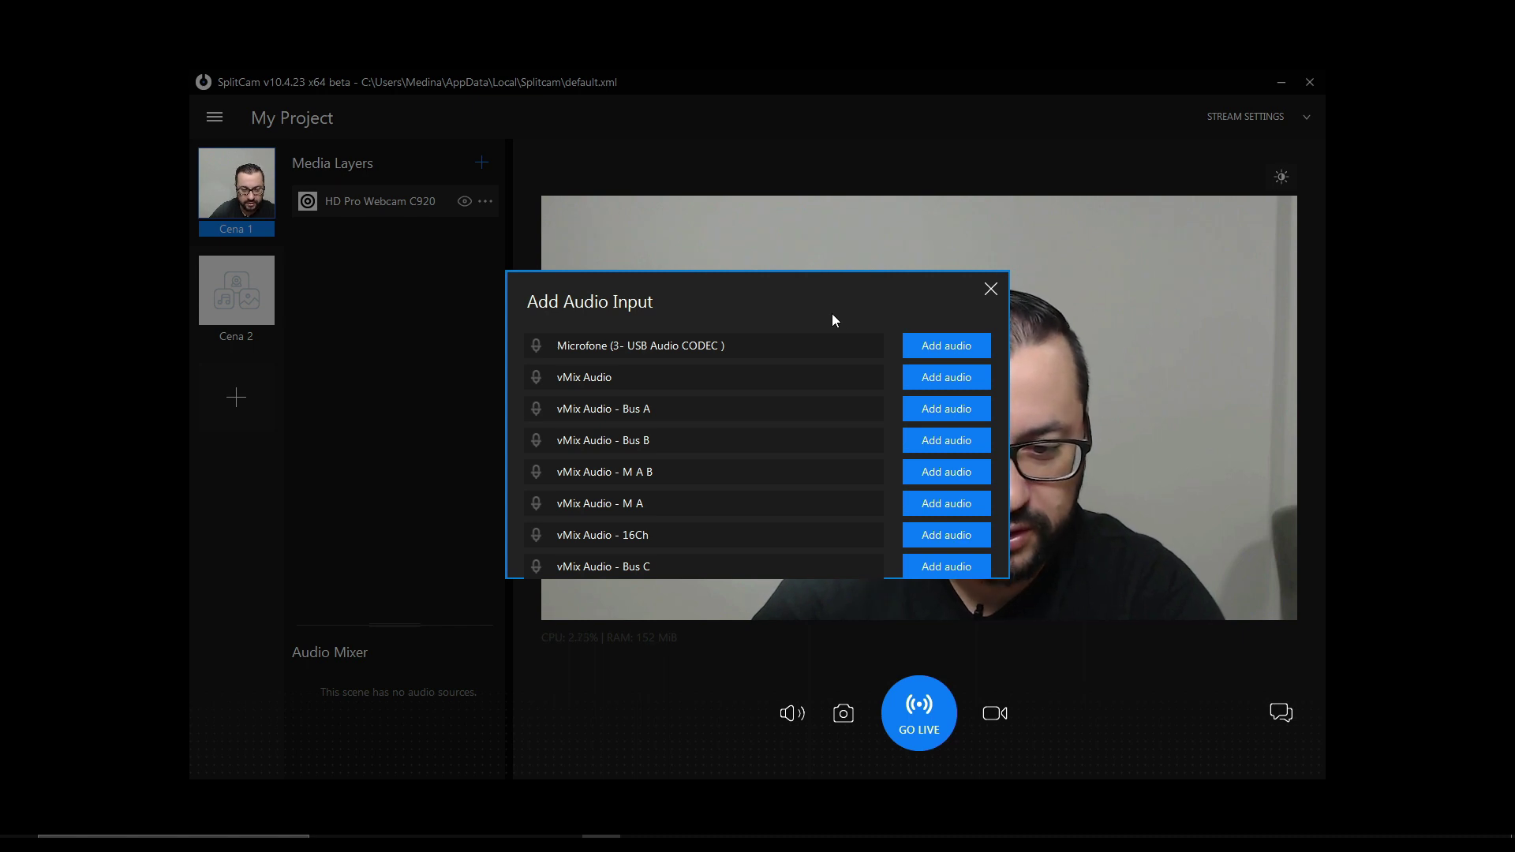
left_click(932, 348)
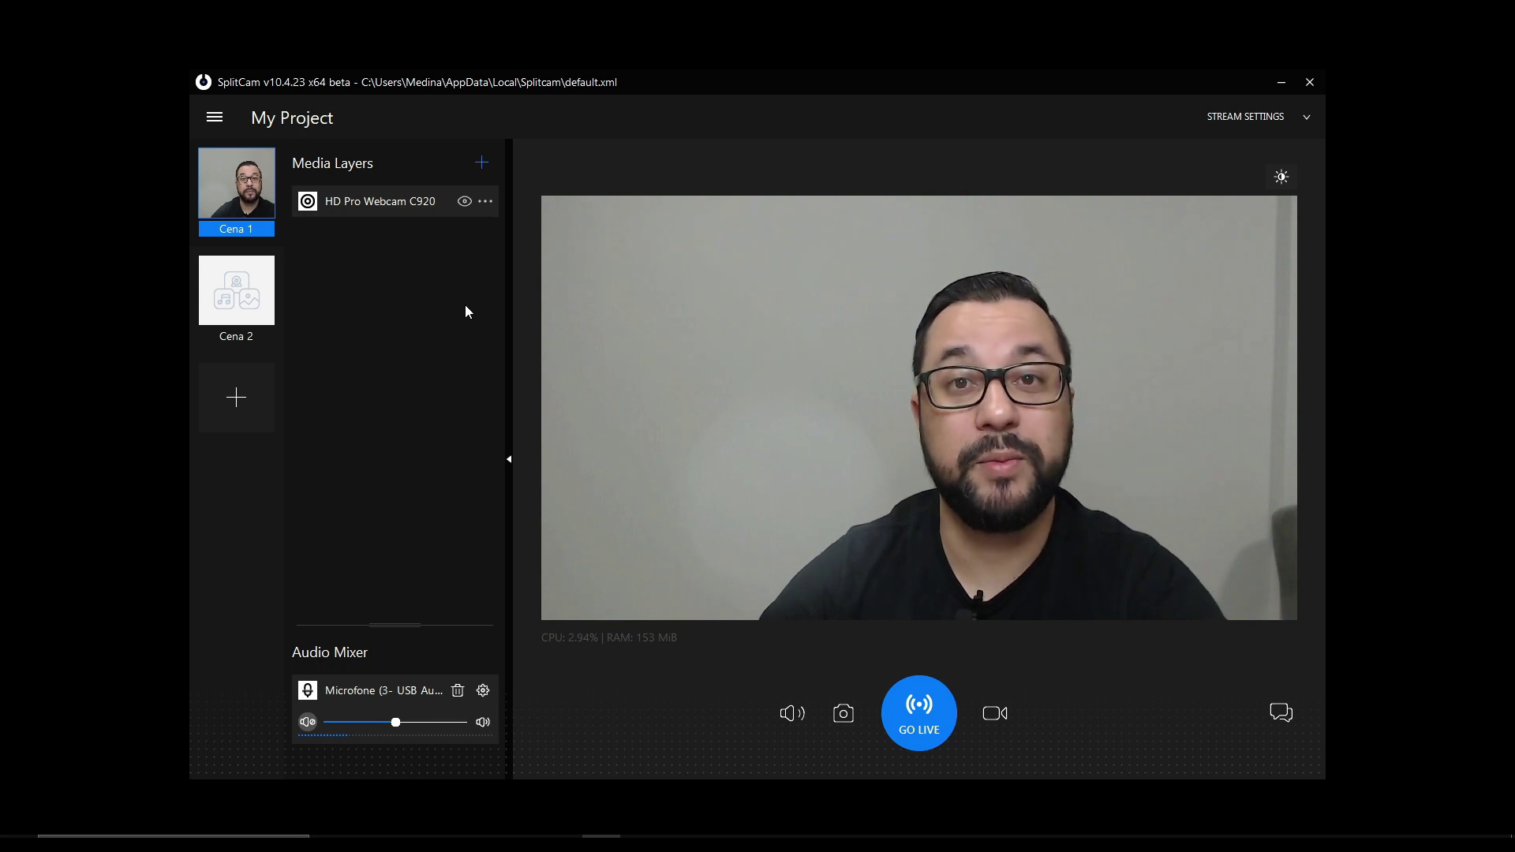
- Add a text layer and replace its placeholder with 'Nome da Pessoa'
left_click(482, 162)
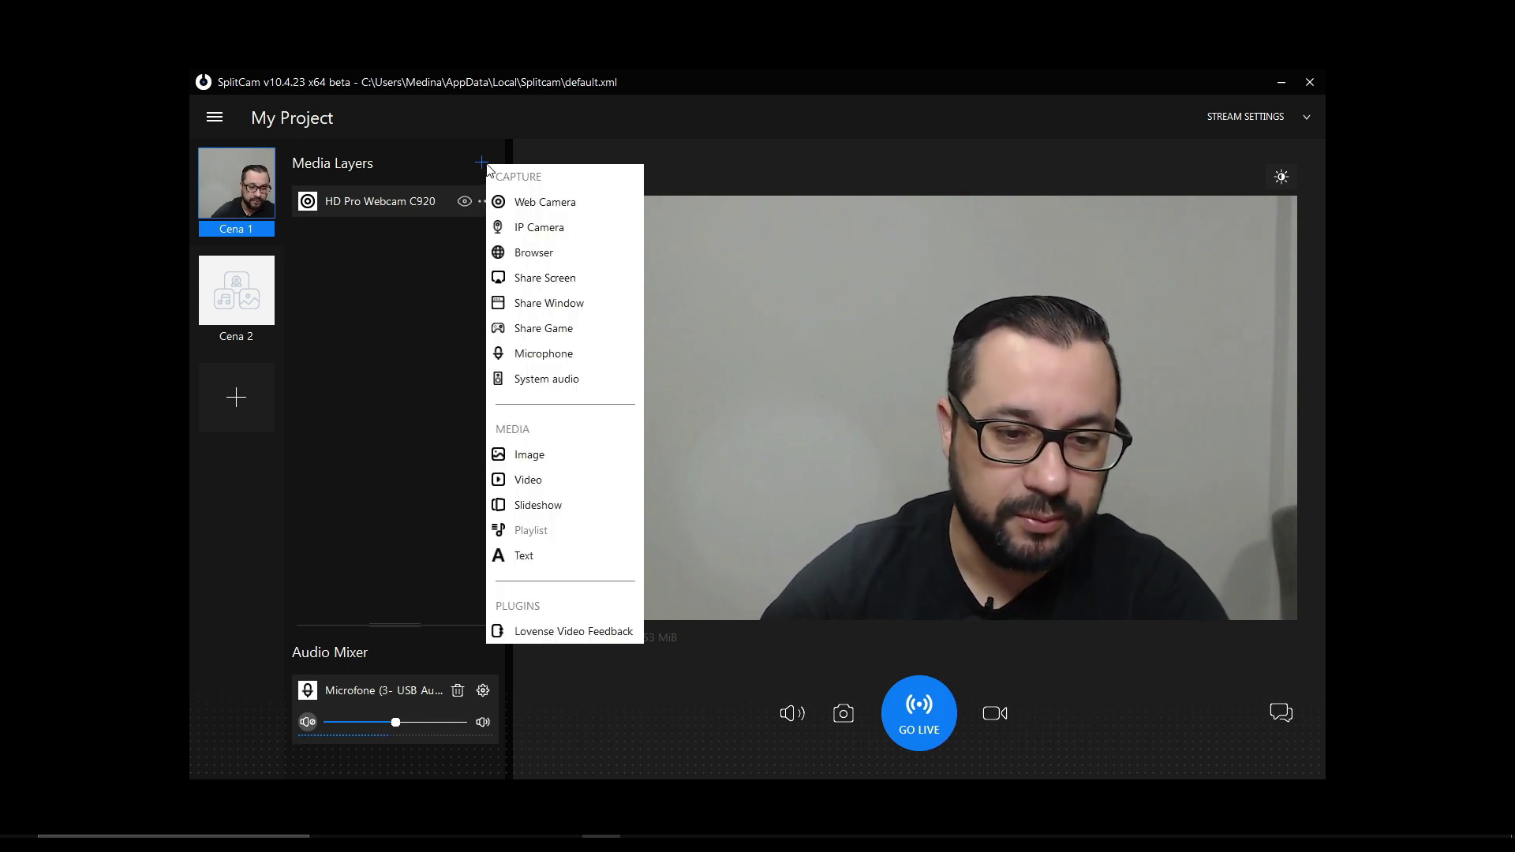
left_click(524, 556)
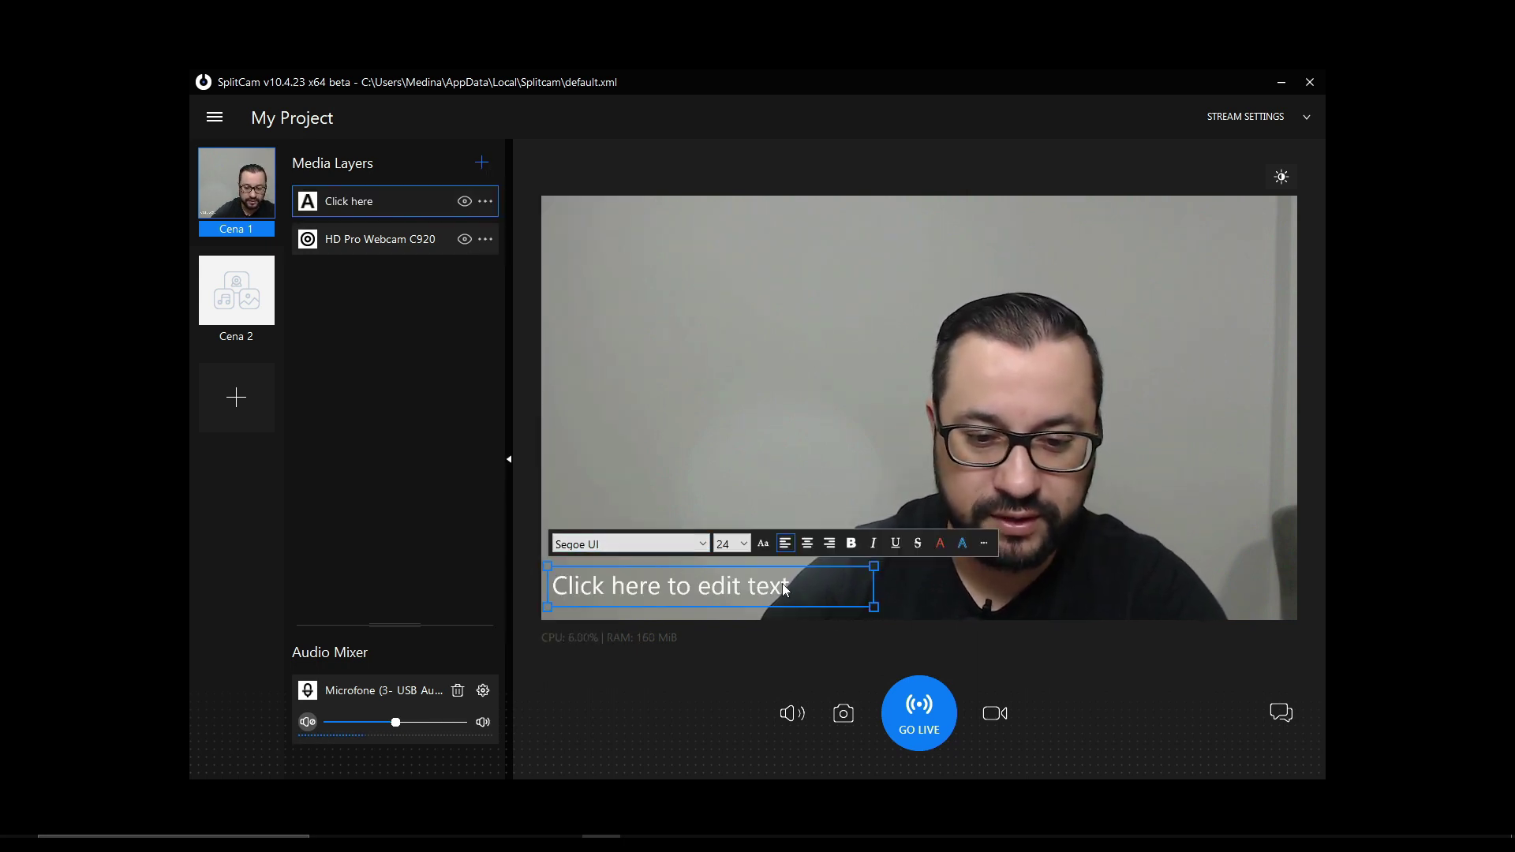
double_click(826, 589)
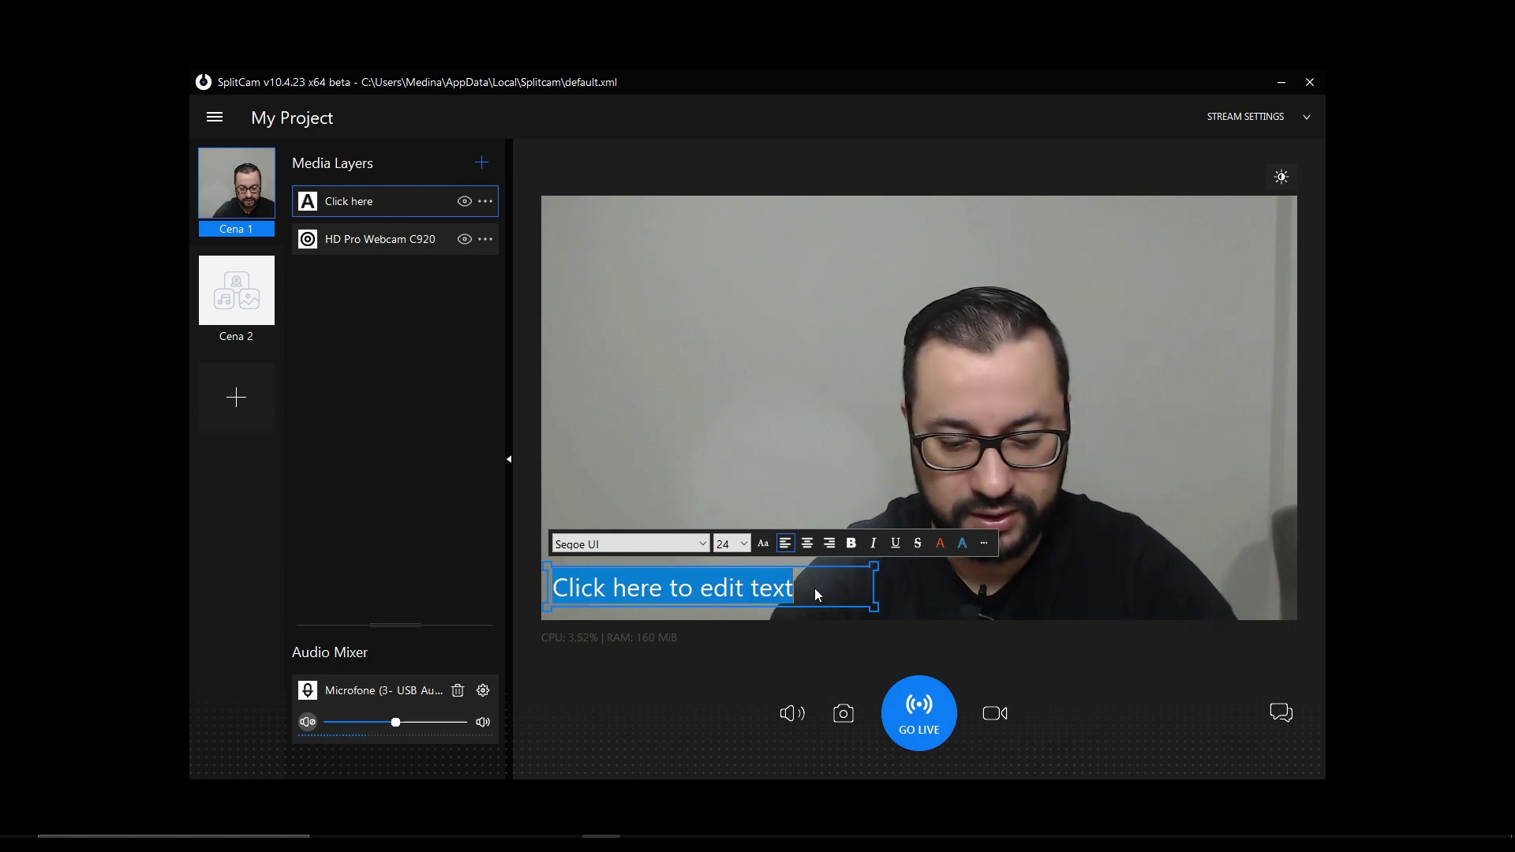
key("BackSpace")
type("Nom")
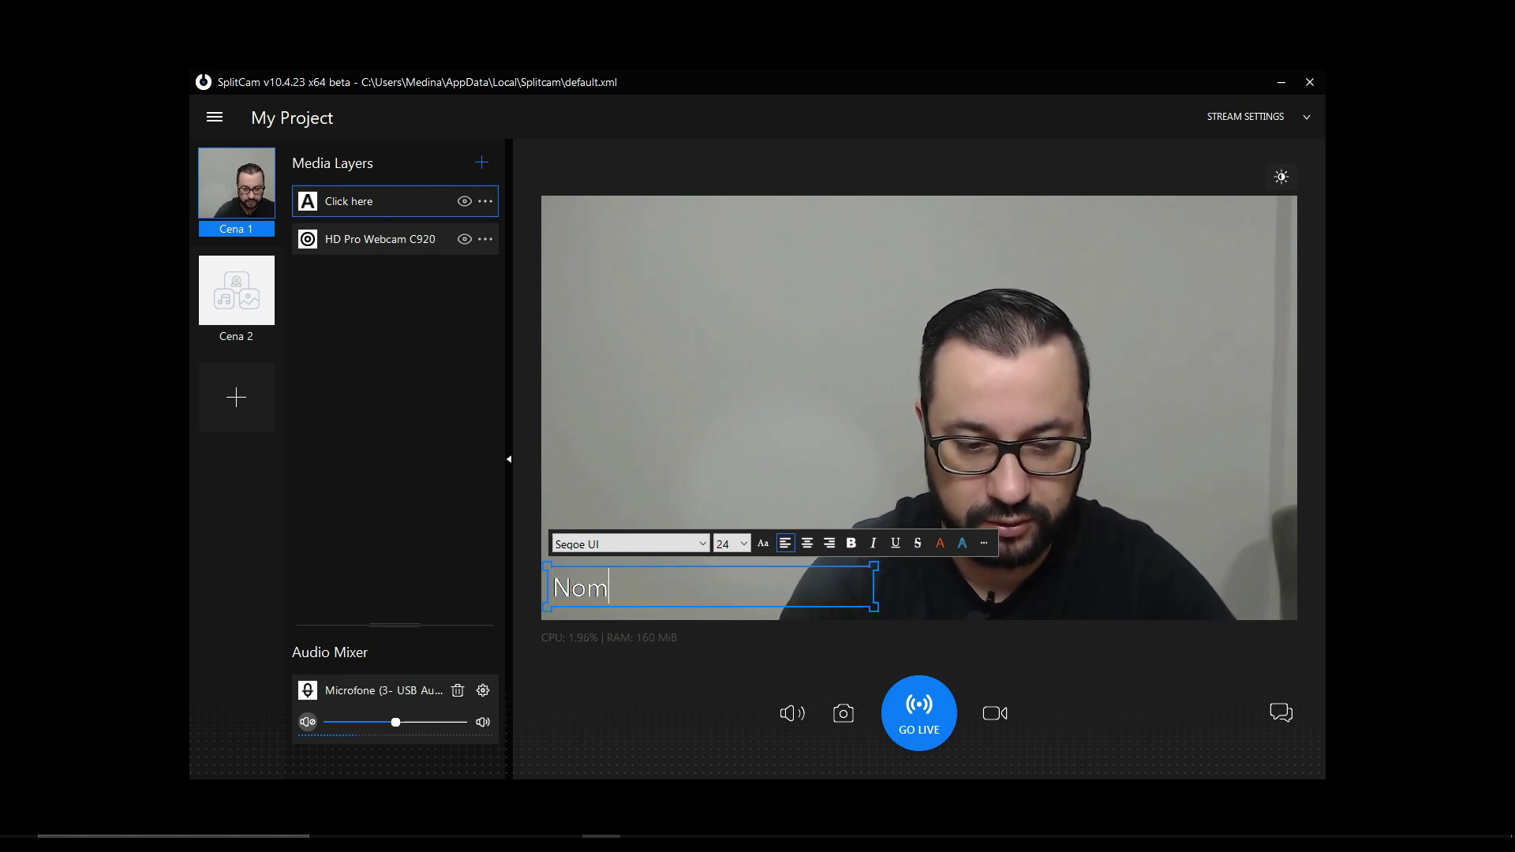
type("e da Pessoa")
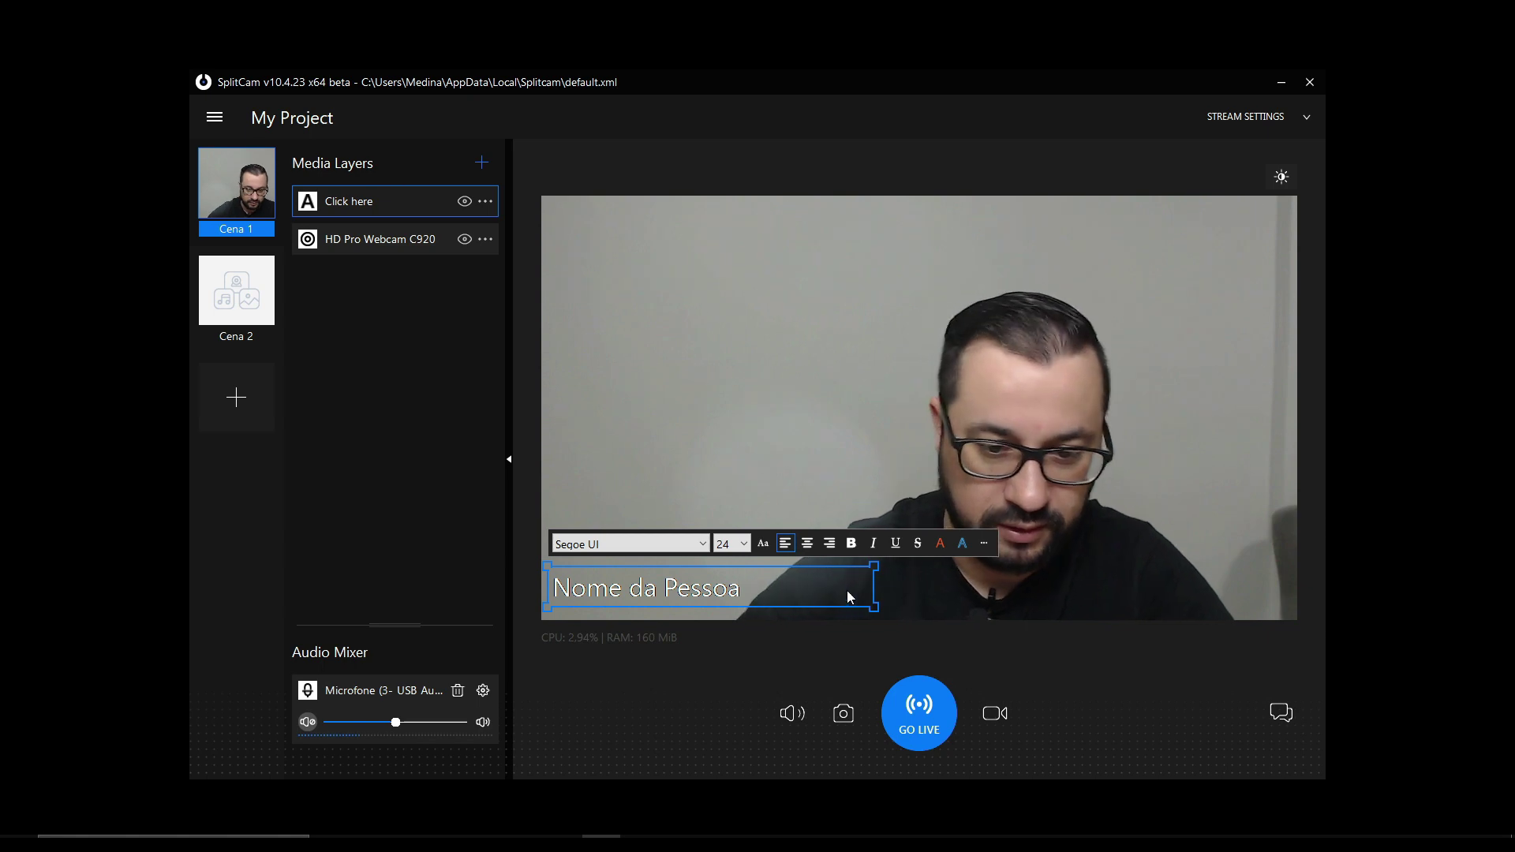
left_click(700, 545)
- Keep the caption left-aligned and set its font colour to red
left_click(731, 551)
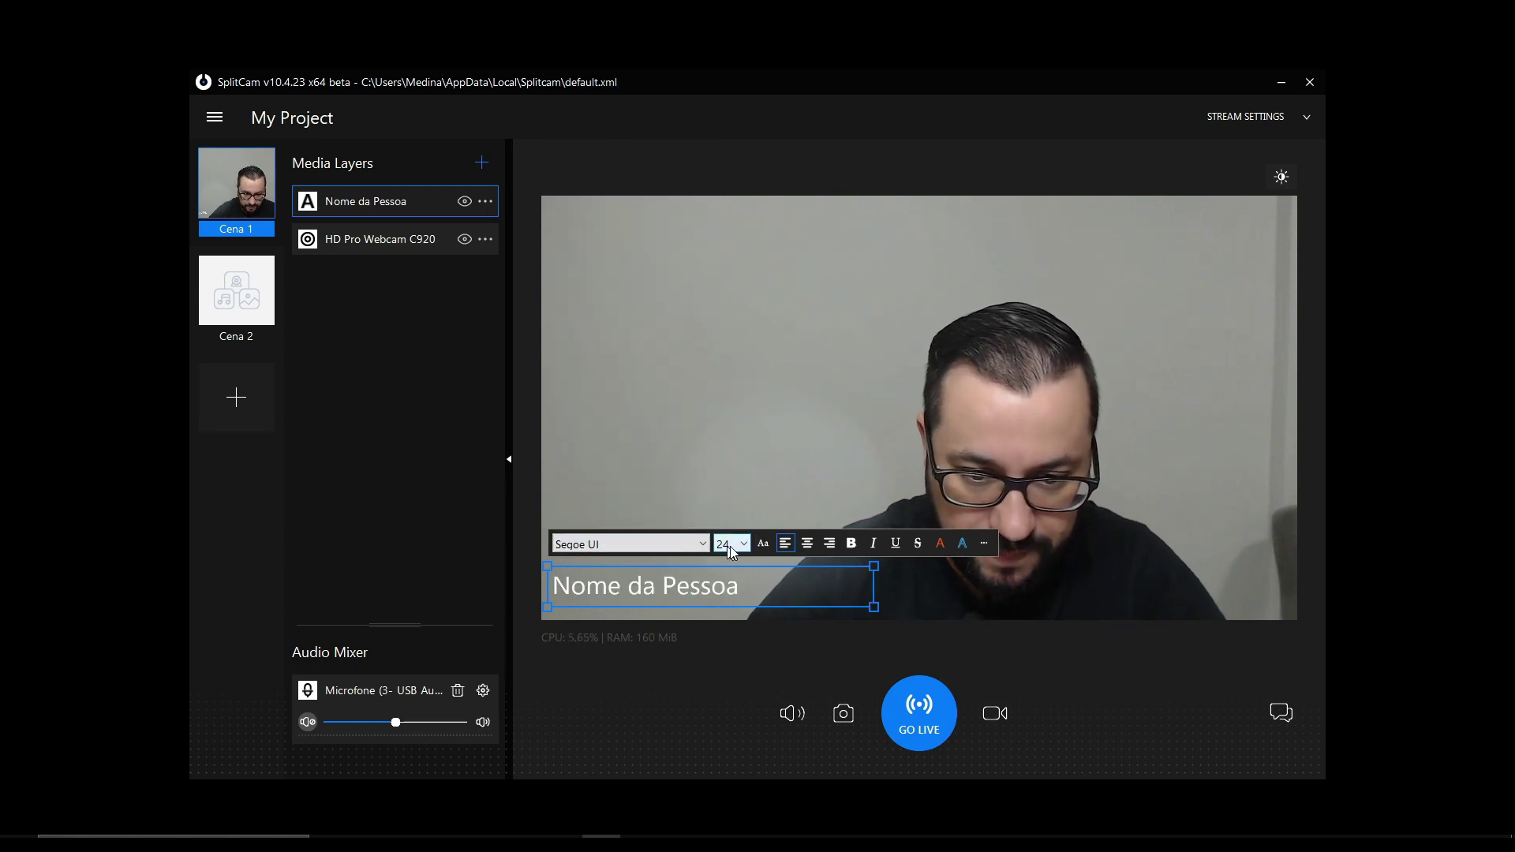
left_click(805, 547)
left_click(779, 544)
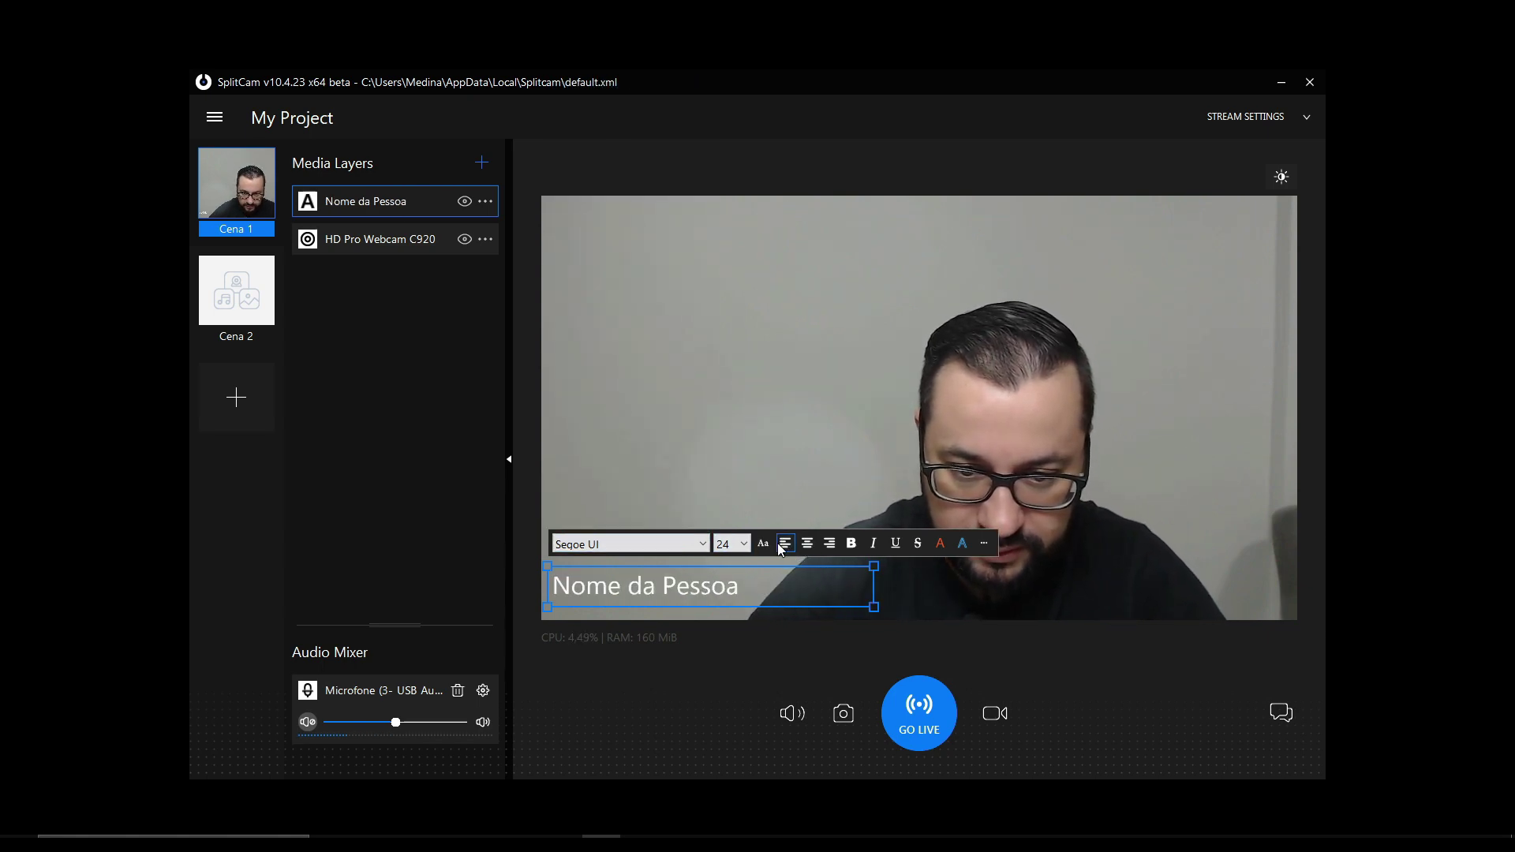
left_click(763, 543)
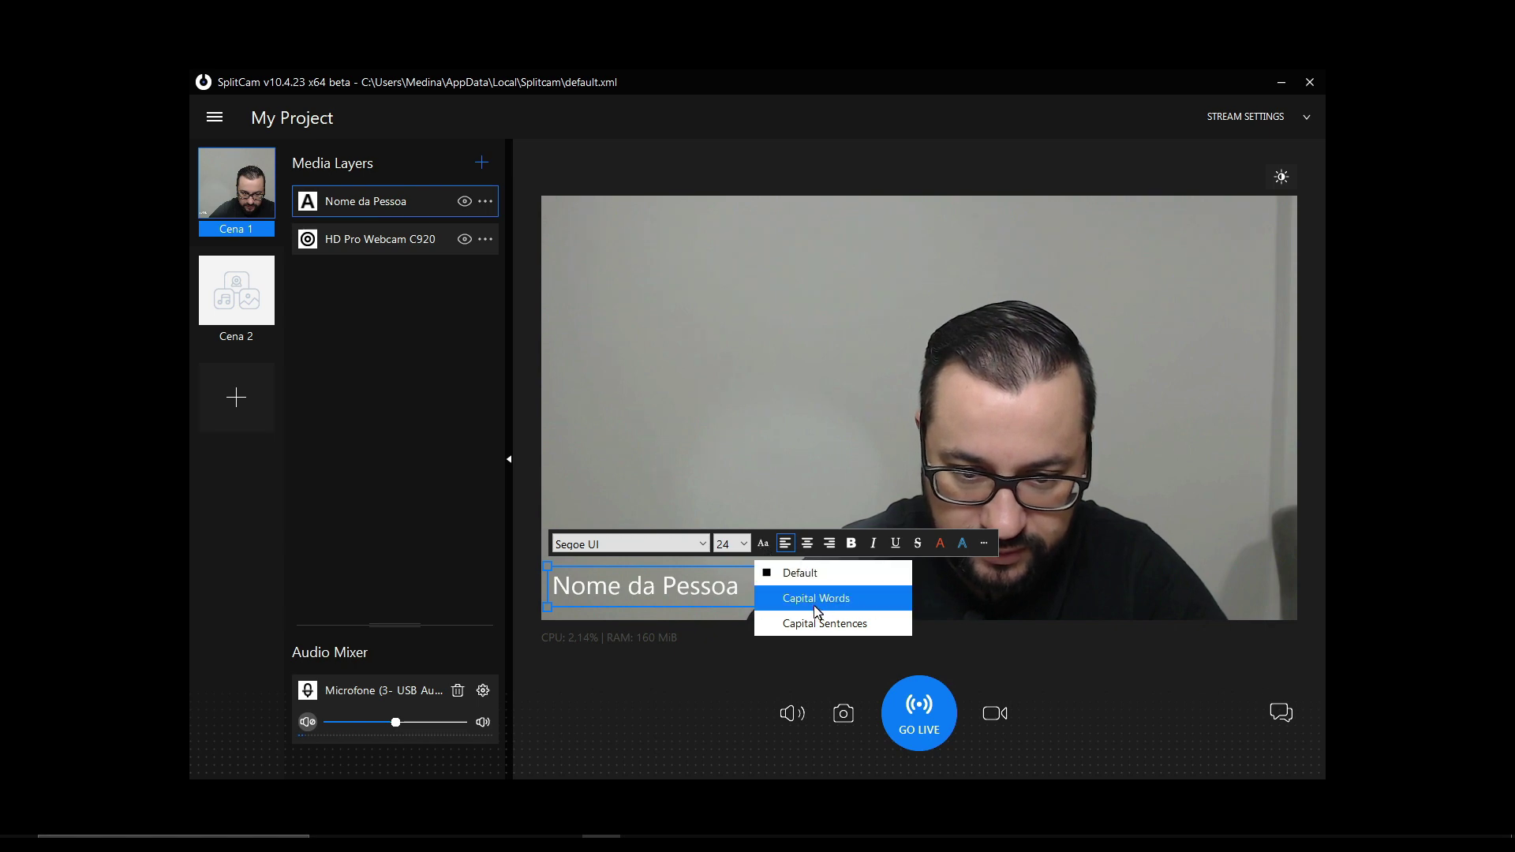
left_click(940, 544)
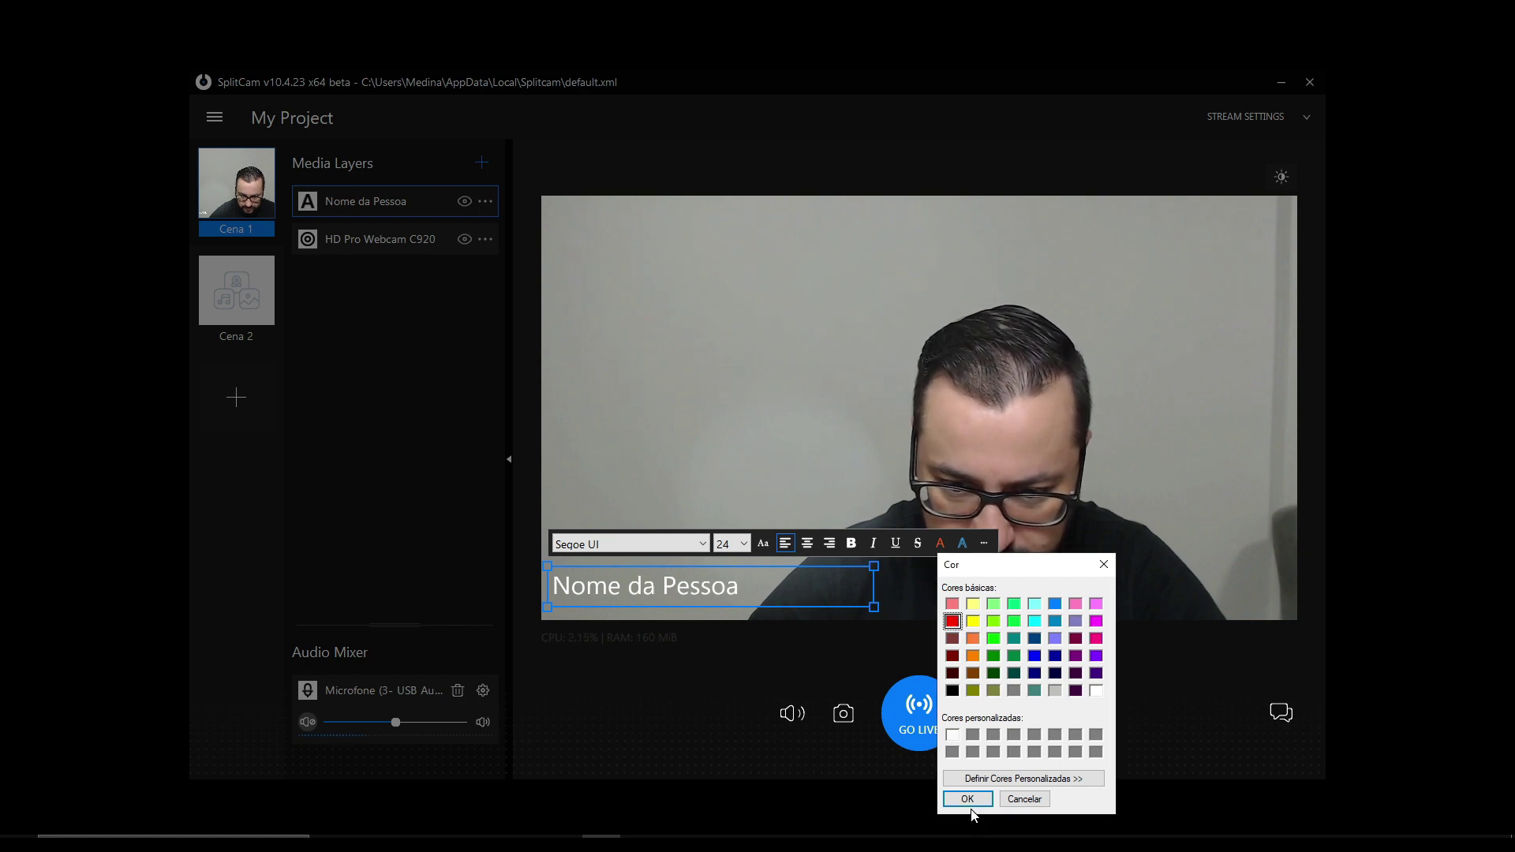
key("Return")
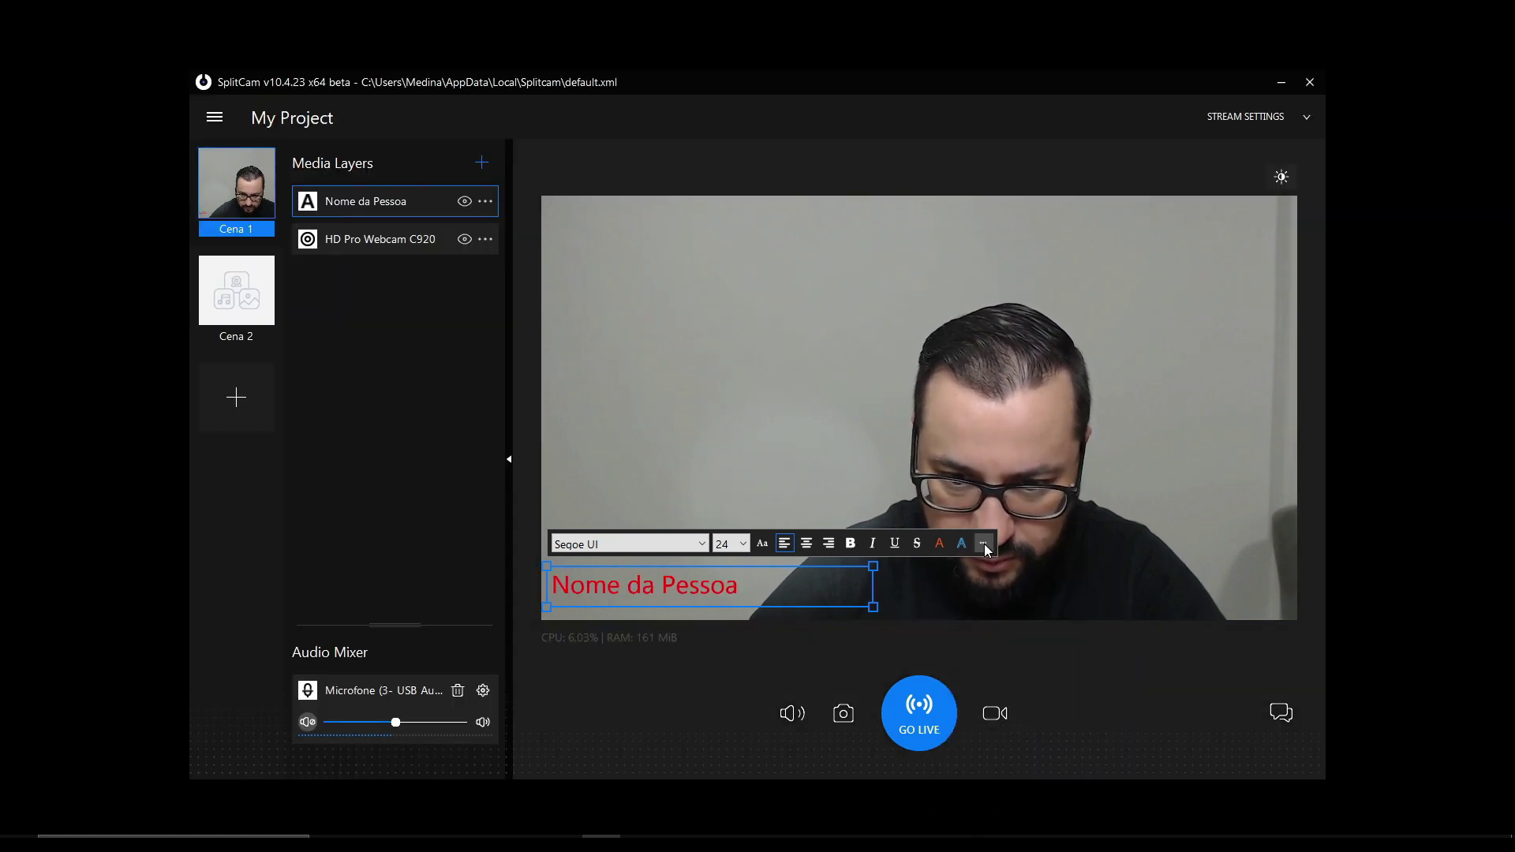
- Try the Blink and Scroll text effects, then turn both off
left_click(984, 545)
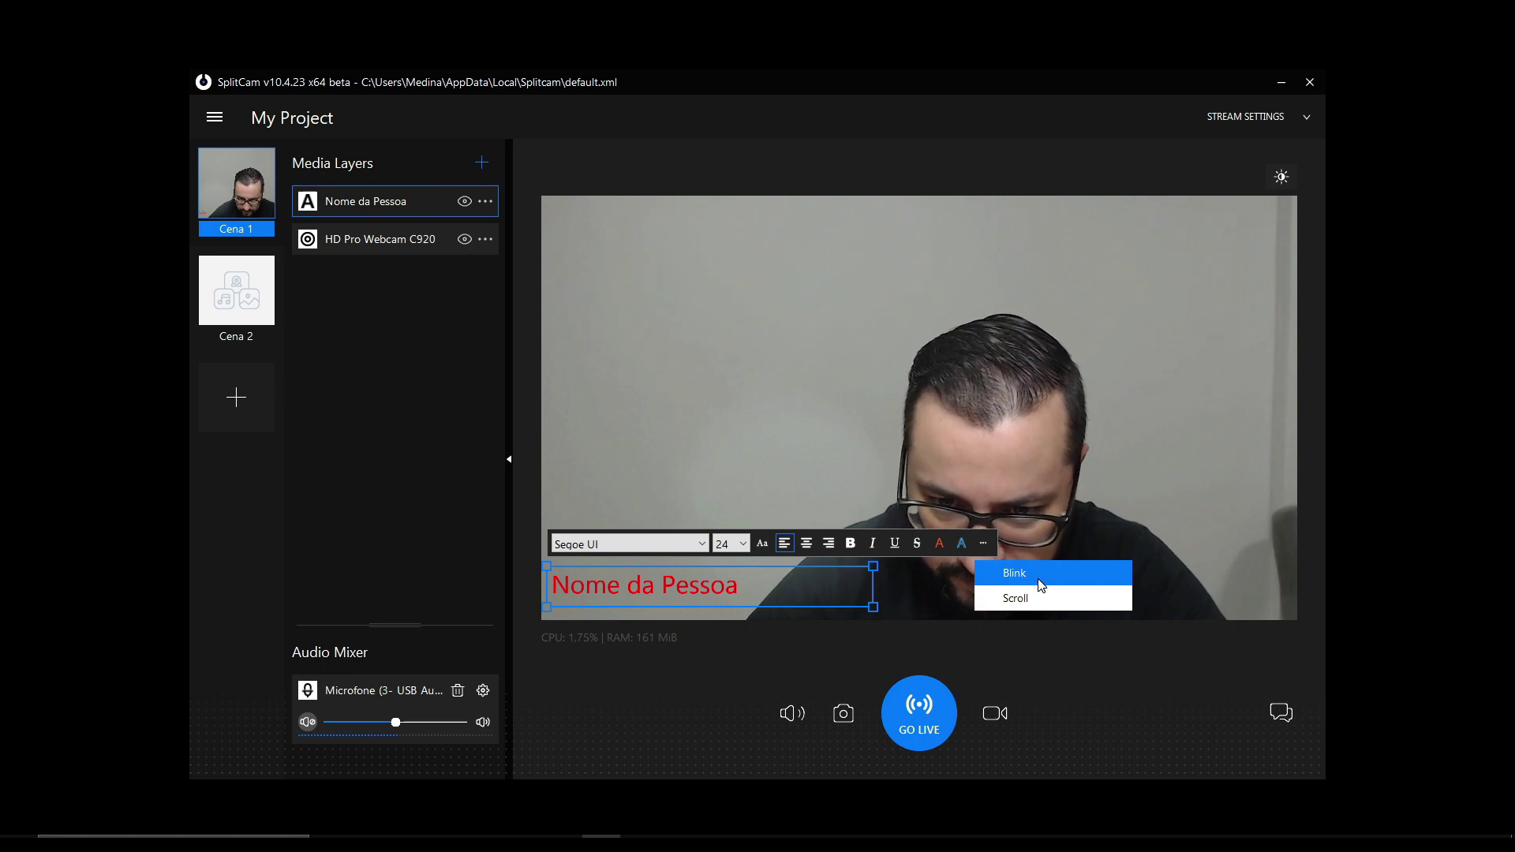
left_click(1011, 576)
left_click(984, 545)
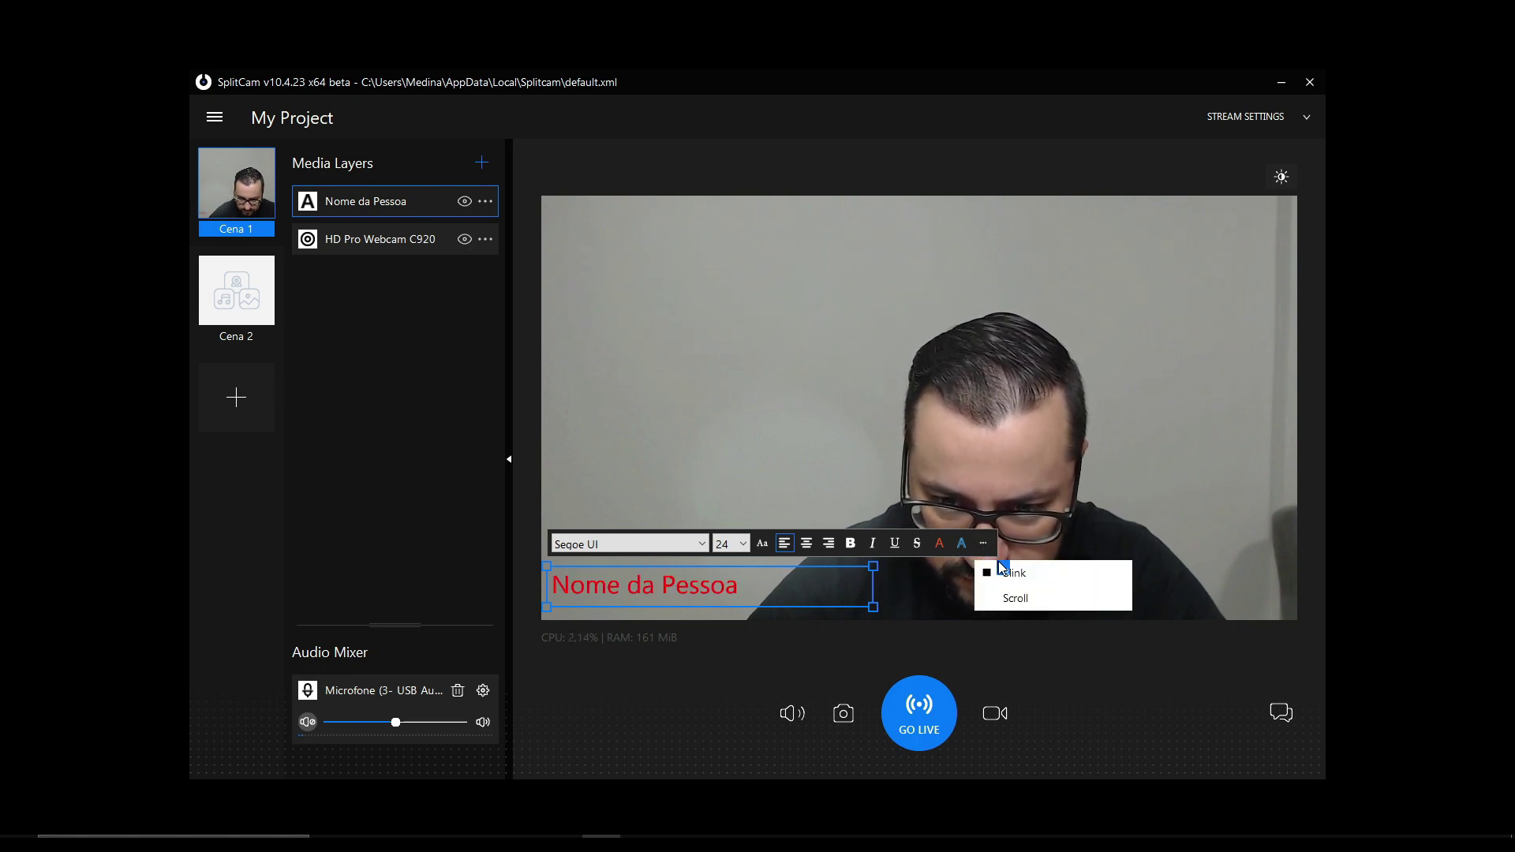
left_click(1015, 601)
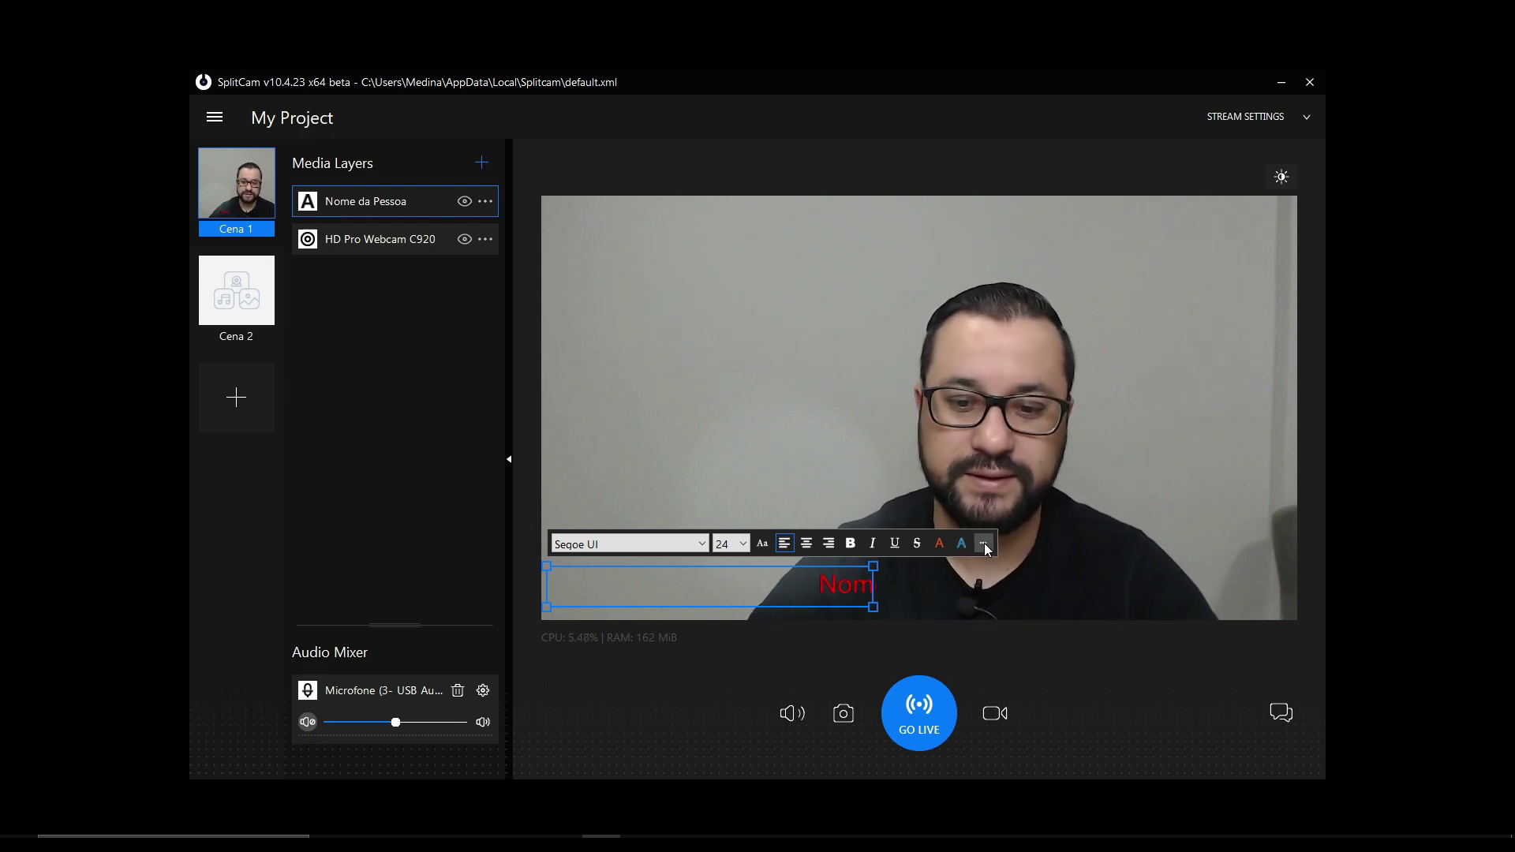
left_click(983, 544)
left_click(1014, 598)
left_click(984, 543)
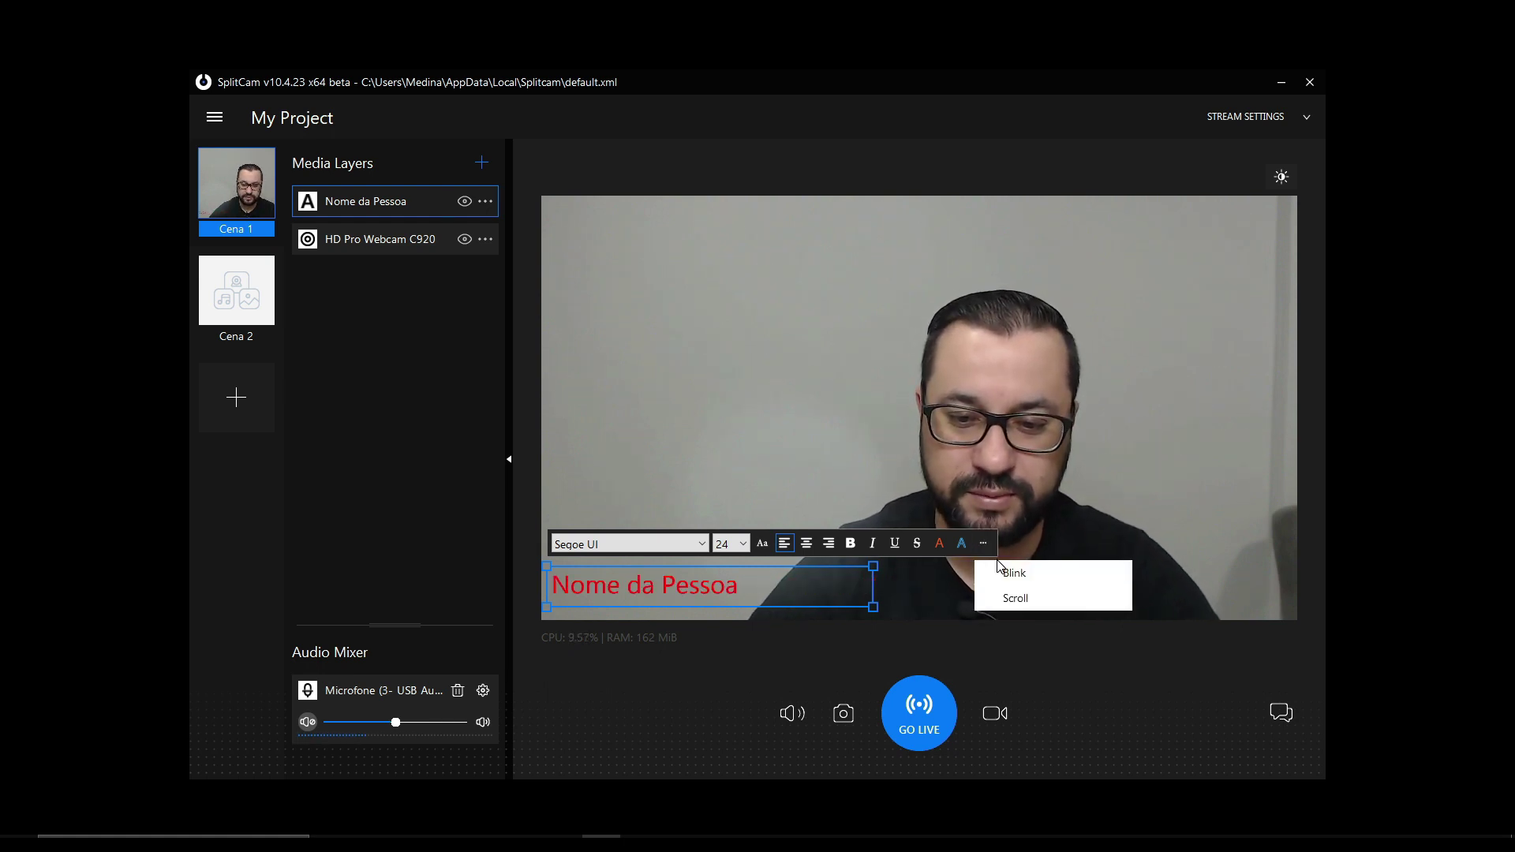
left_click(1004, 578)
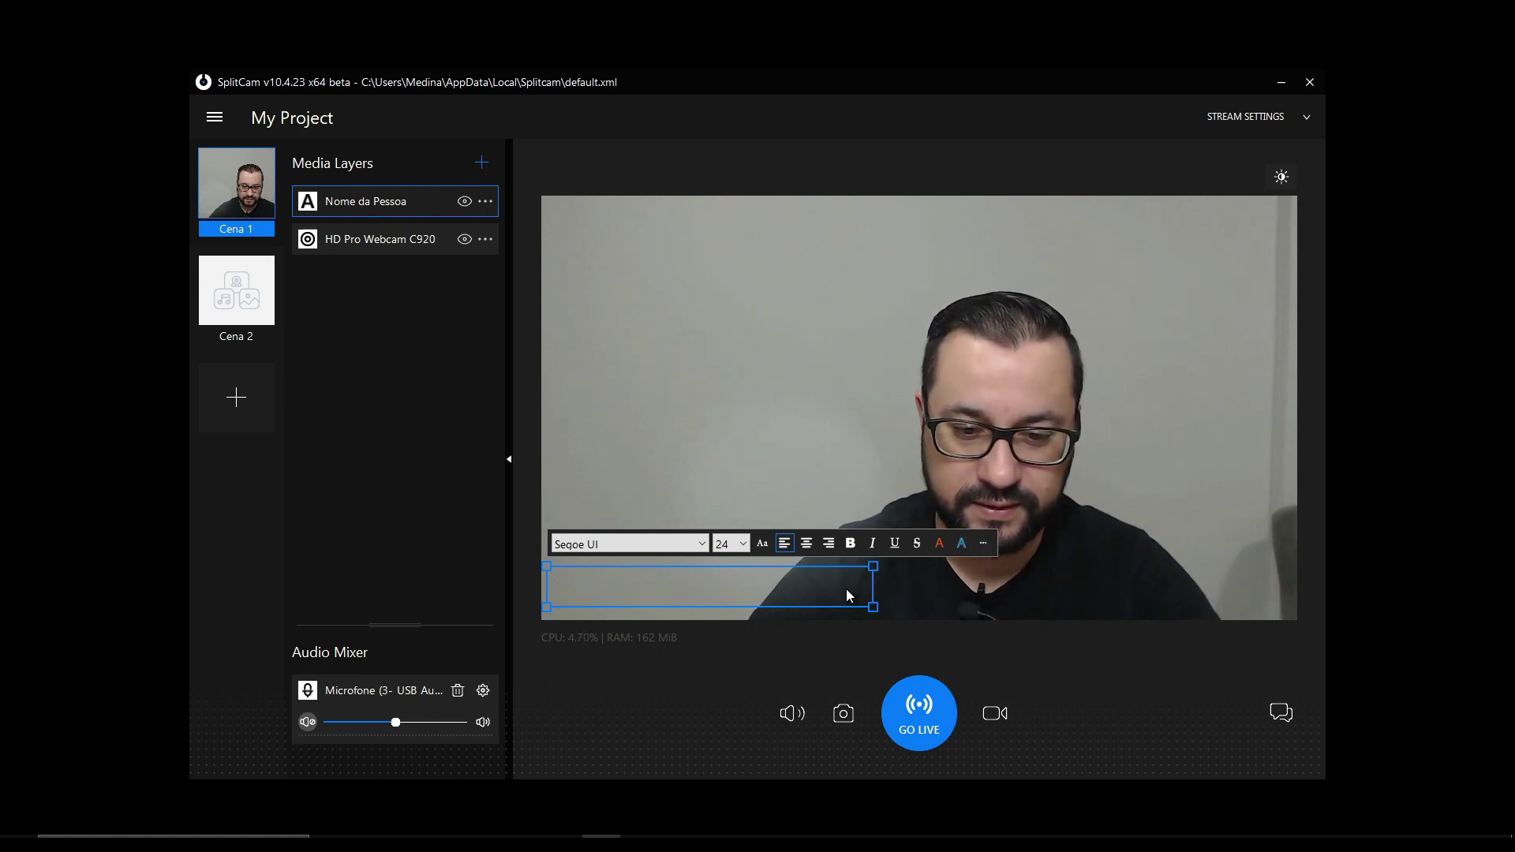
left_click(985, 544)
left_click(996, 575)
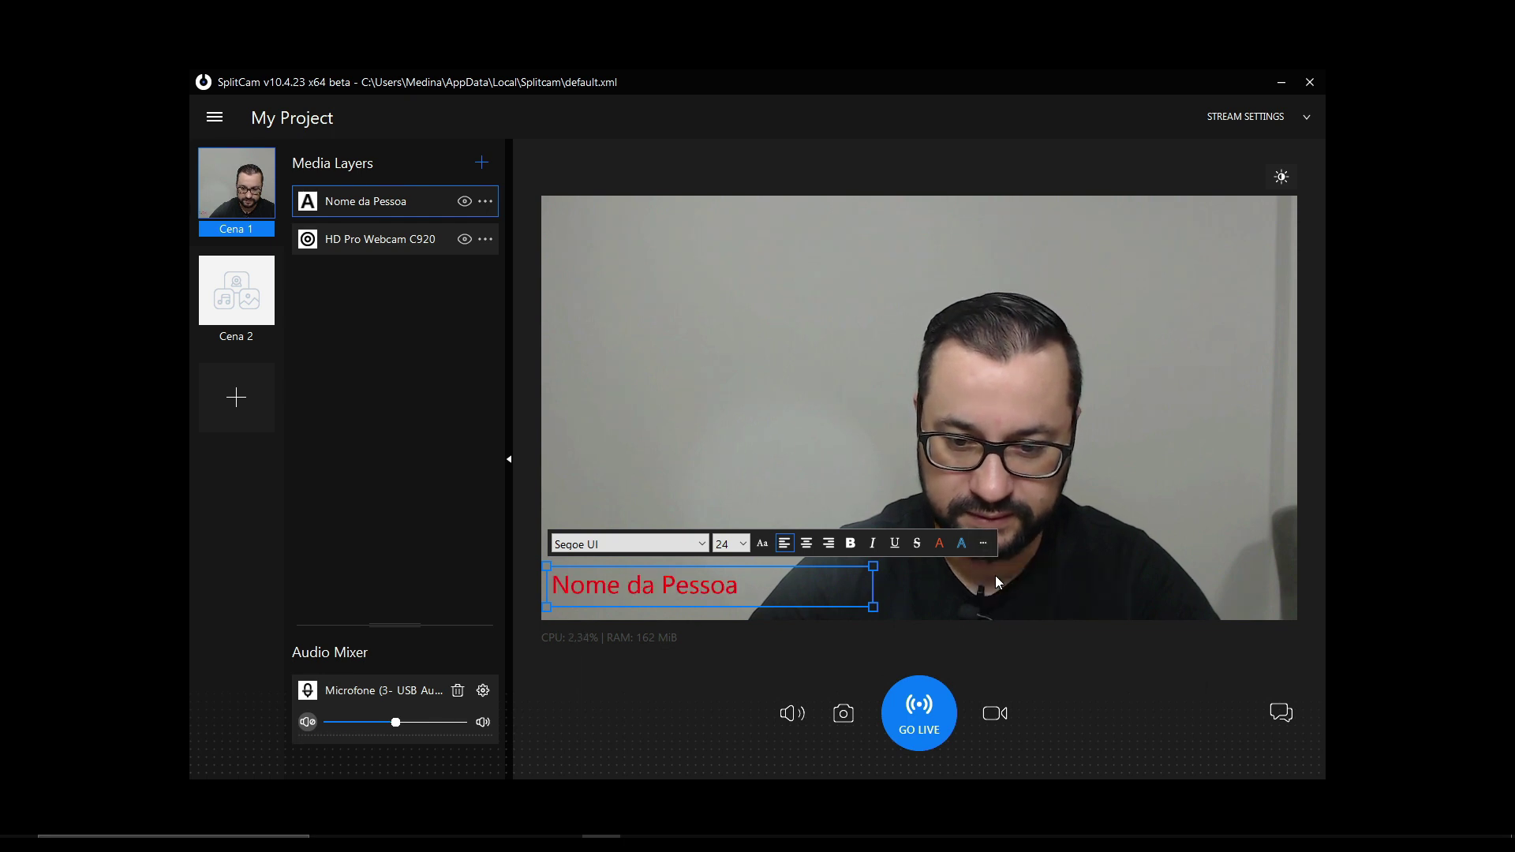
- Give the caption a bright green outline colour and finish editing it
left_click(961, 543)
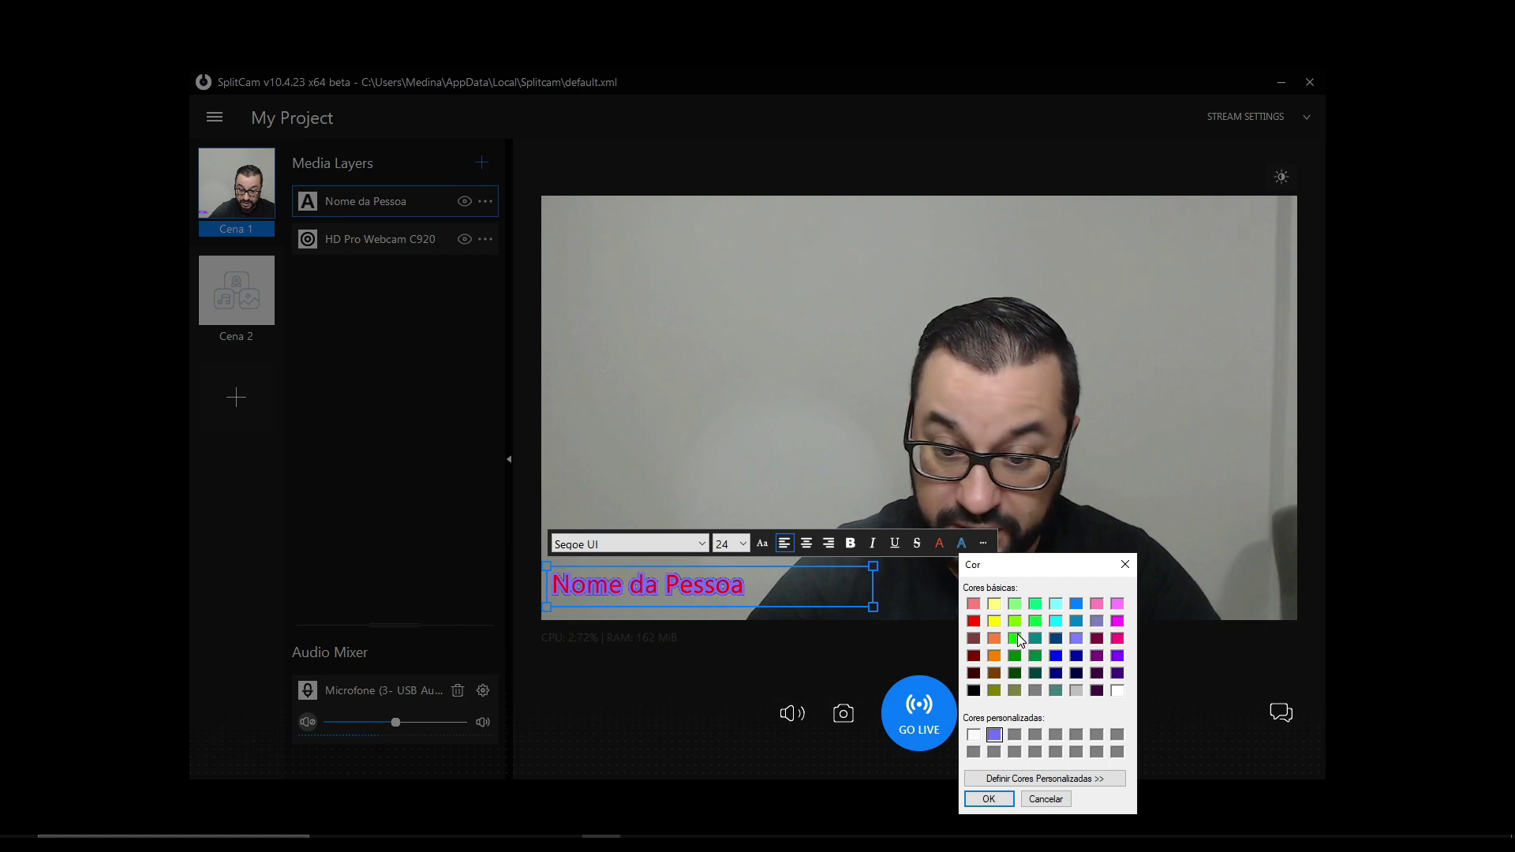
left_click(1014, 638)
left_click(989, 799)
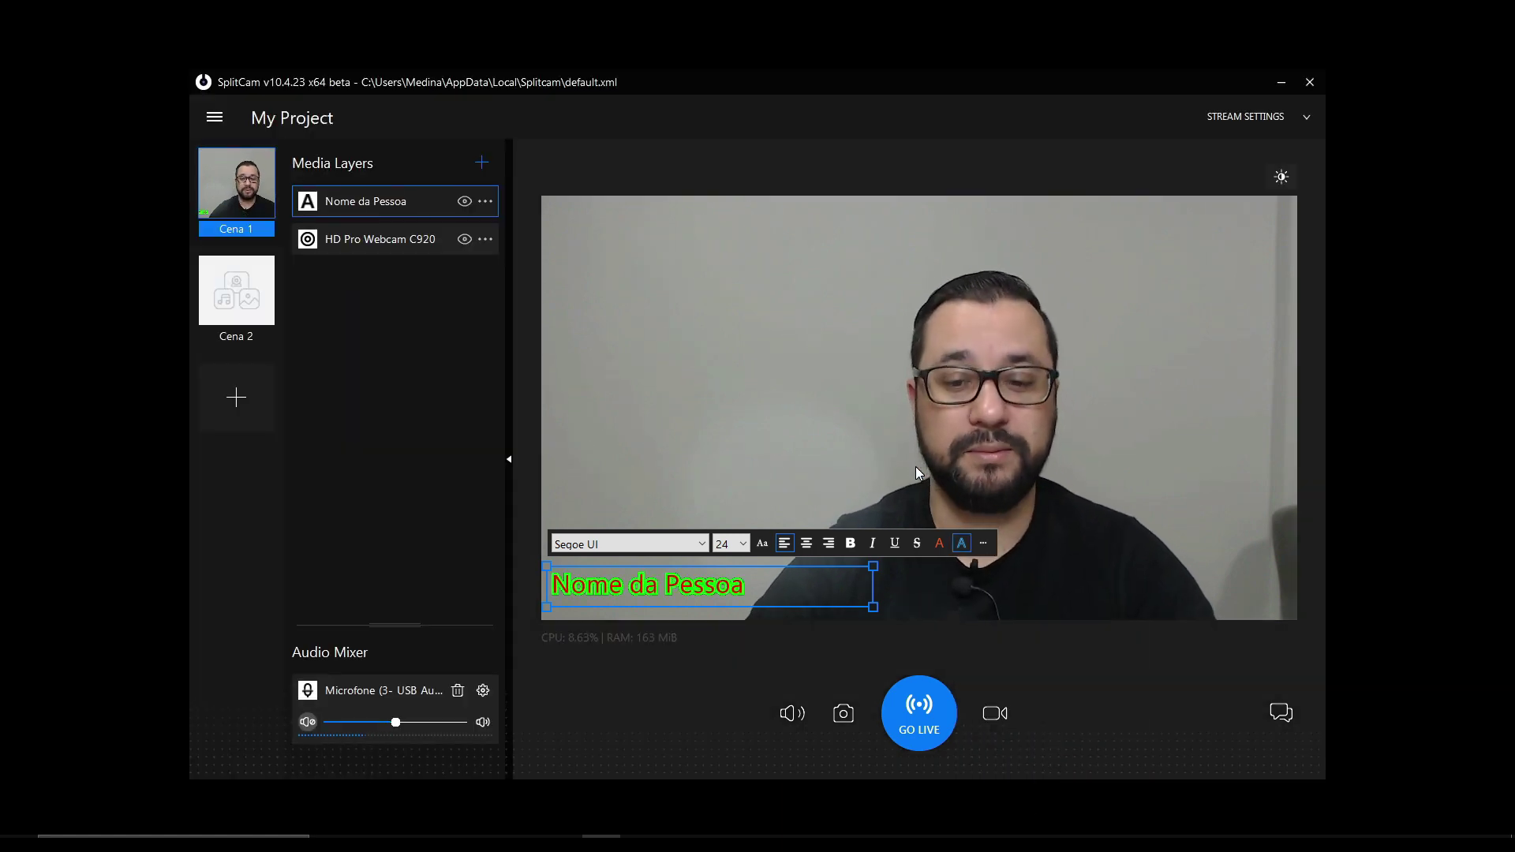
left_click(868, 424)
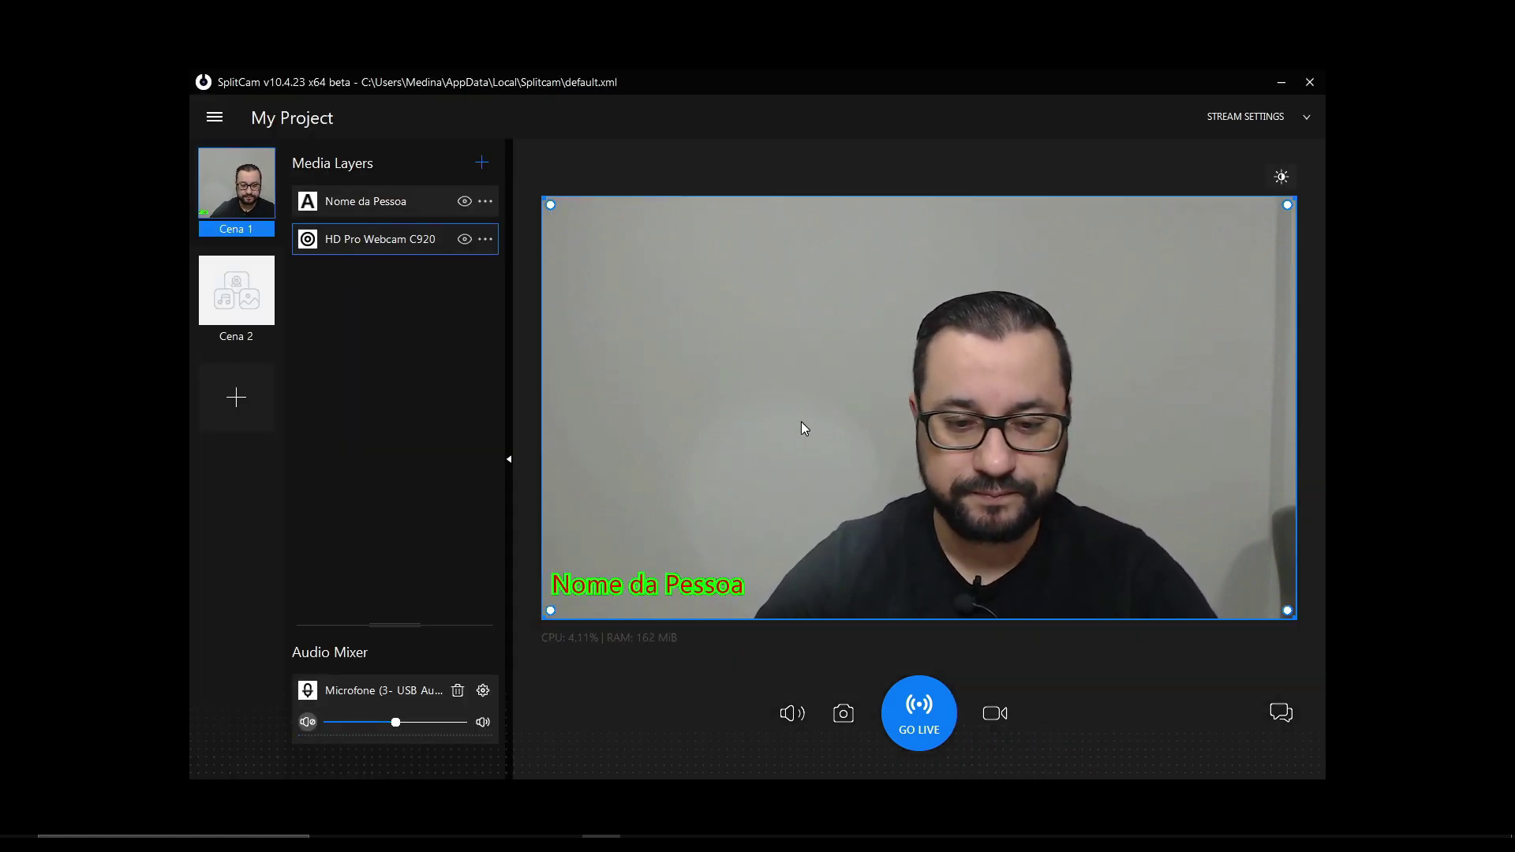
left_click(481, 163)
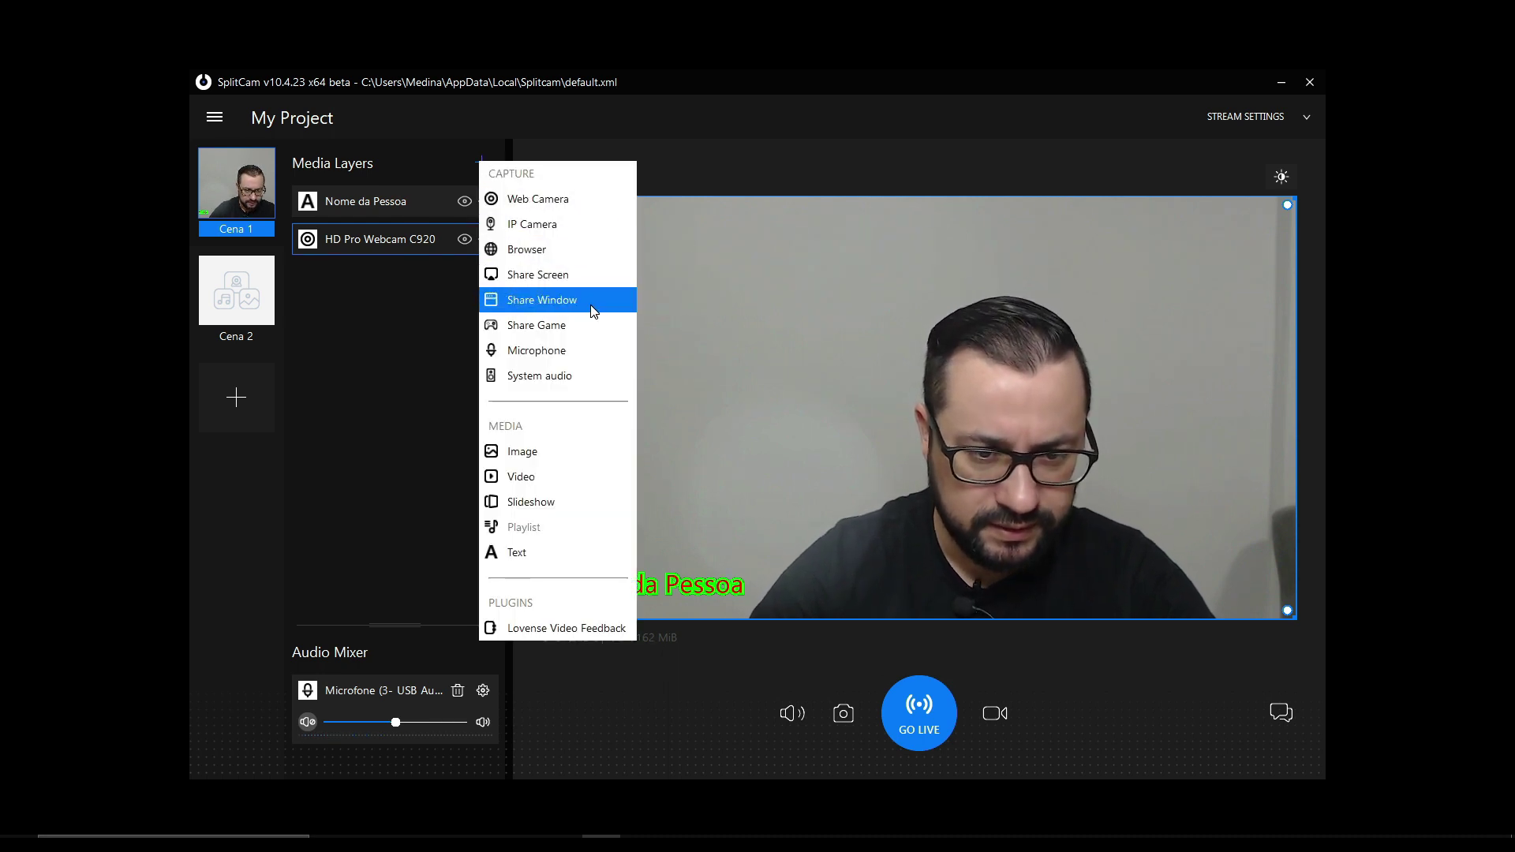
left_click(389, 362)
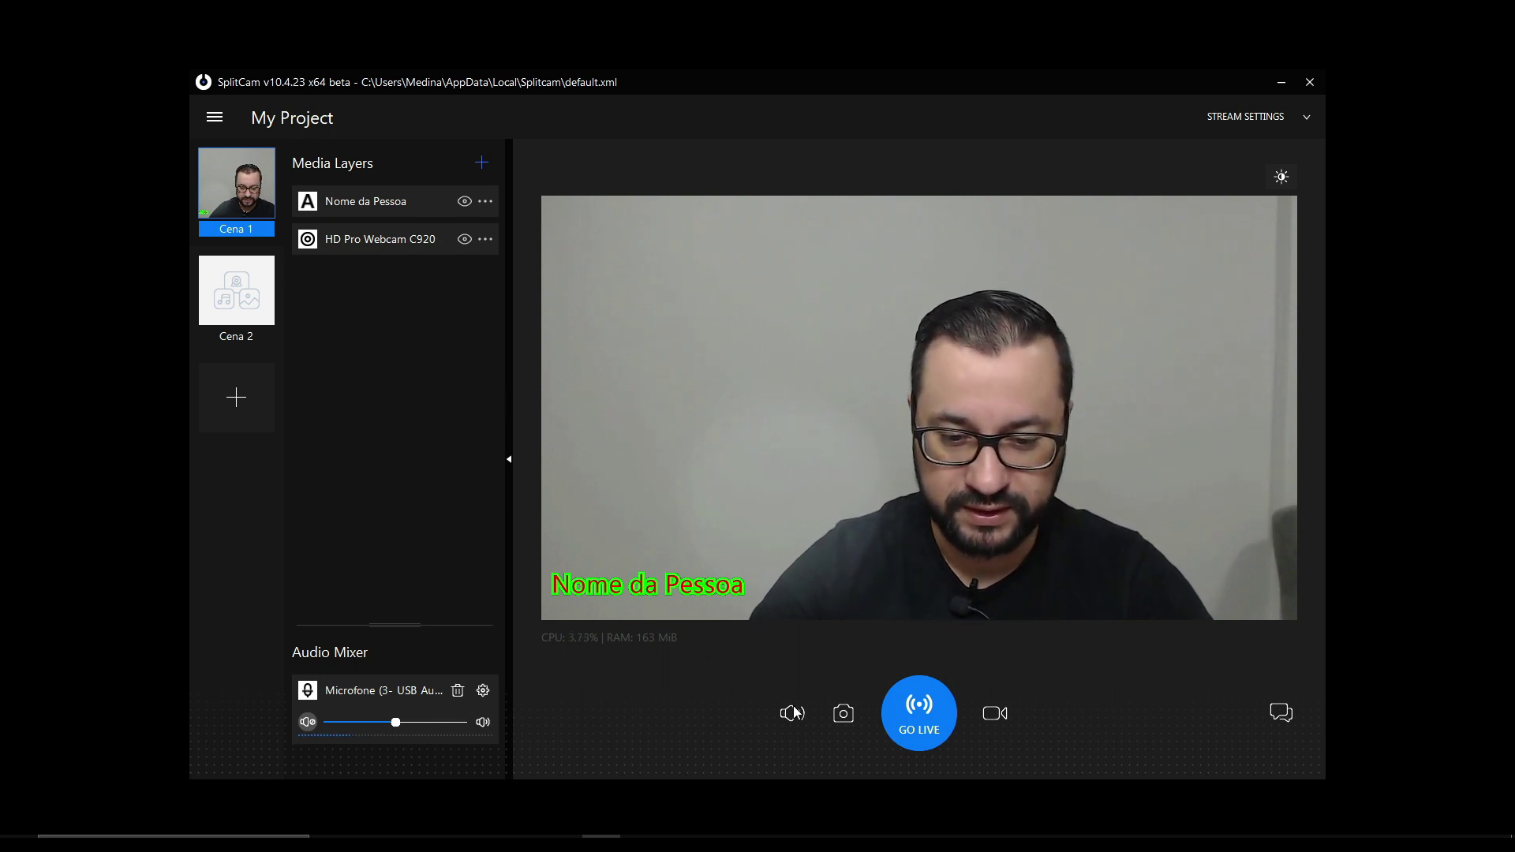
left_click(845, 715)
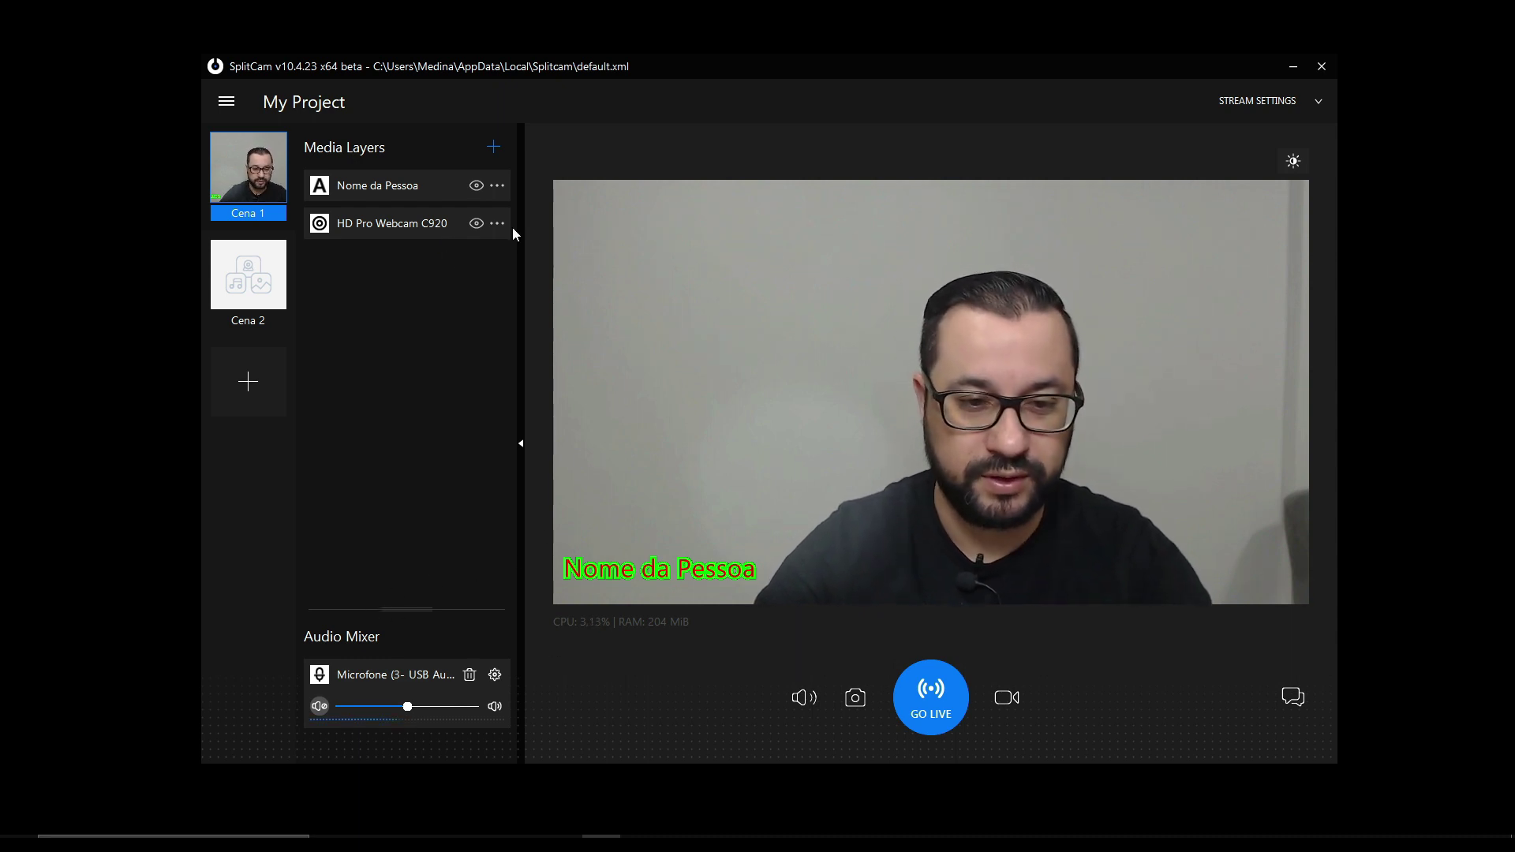
- Switch back and forth between the Cena 1 webcam scene and empty Cena 2
left_click(494, 157)
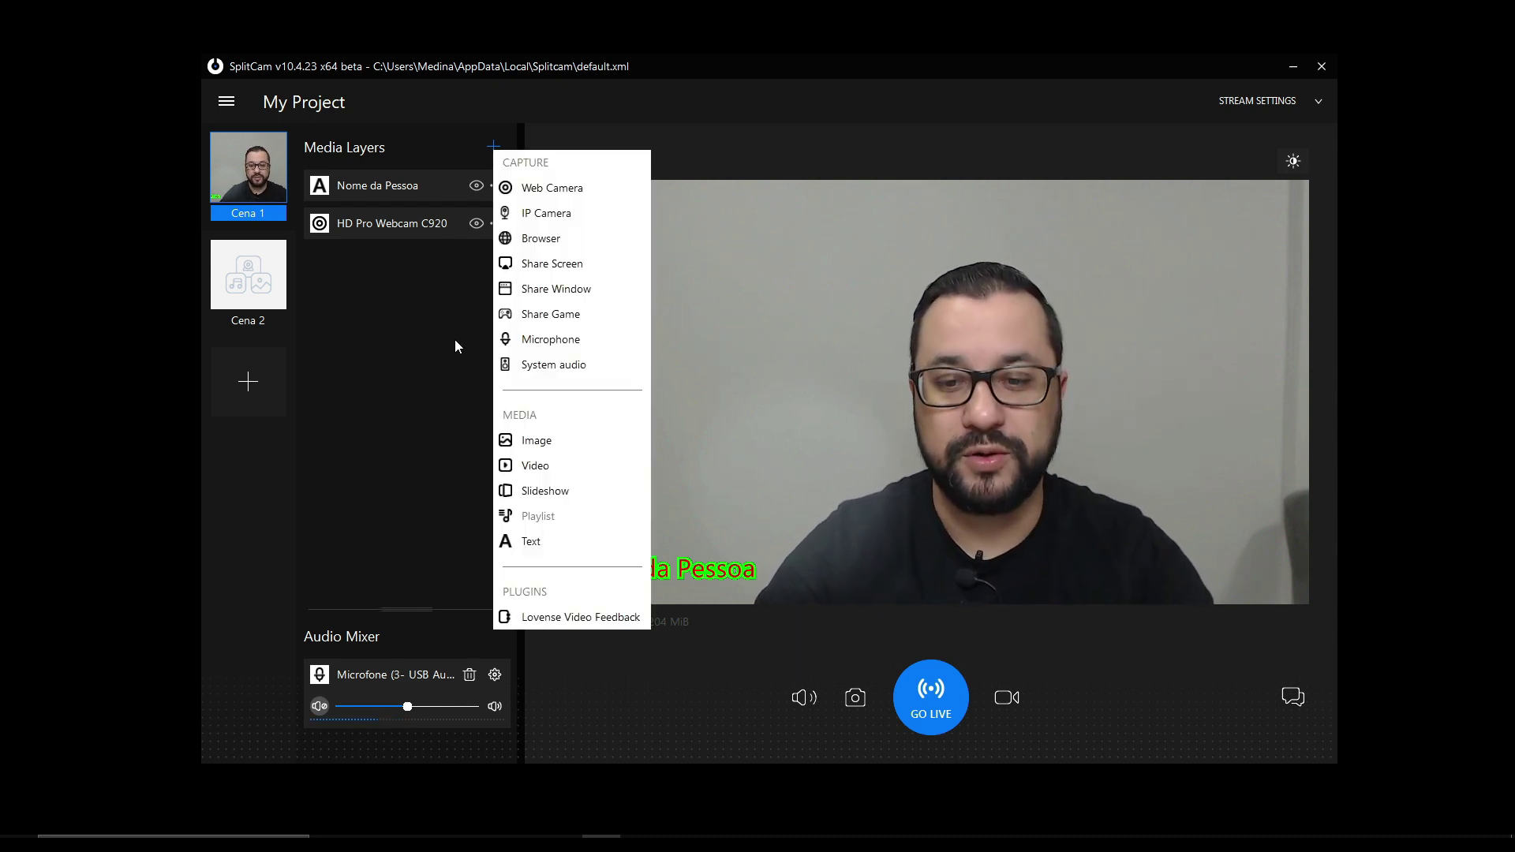
left_click(237, 294)
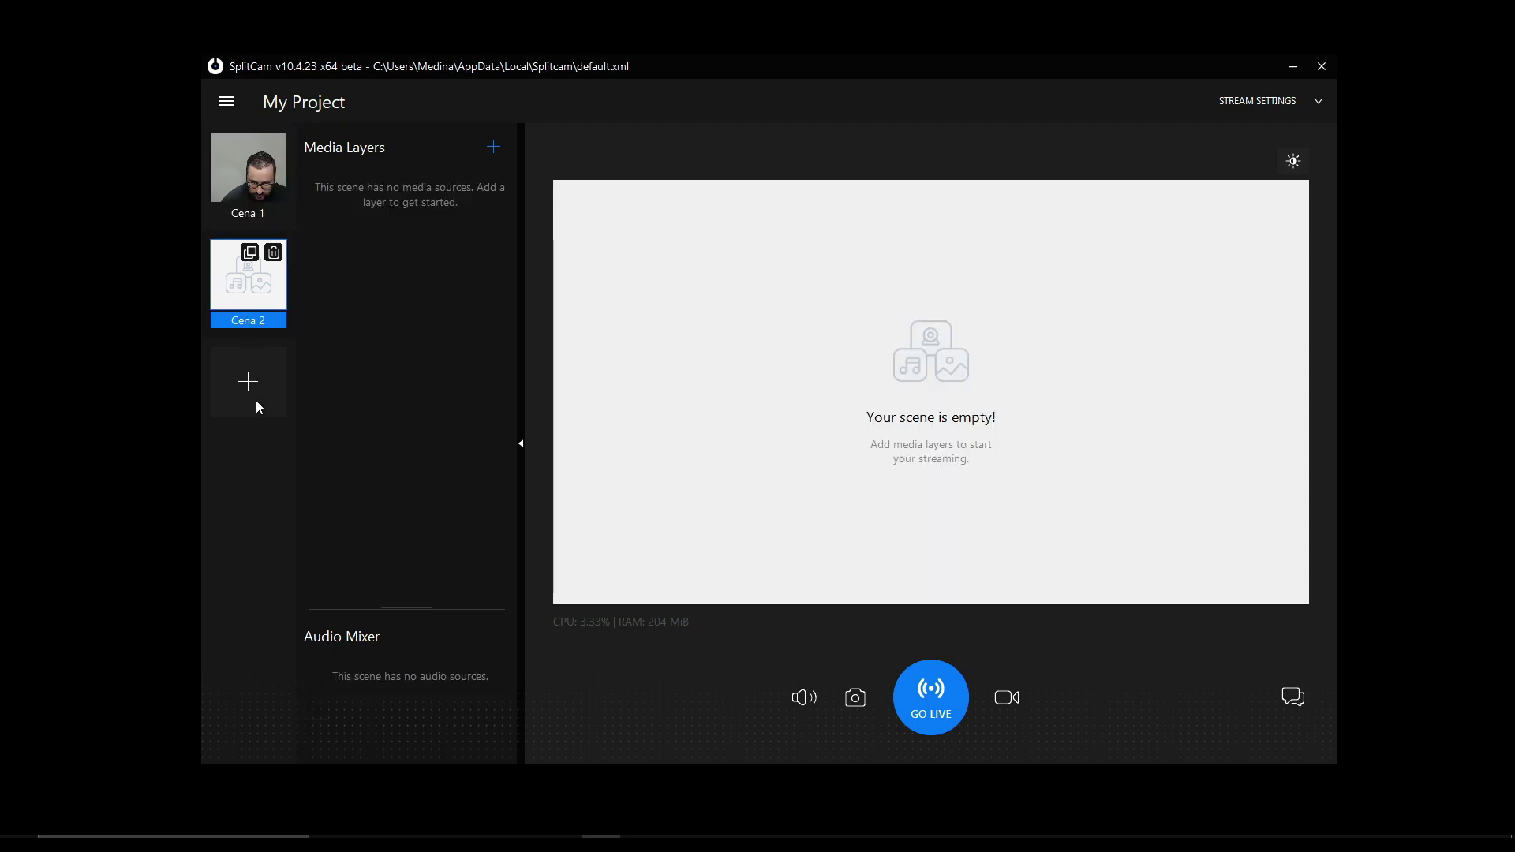
left_click(251, 172)
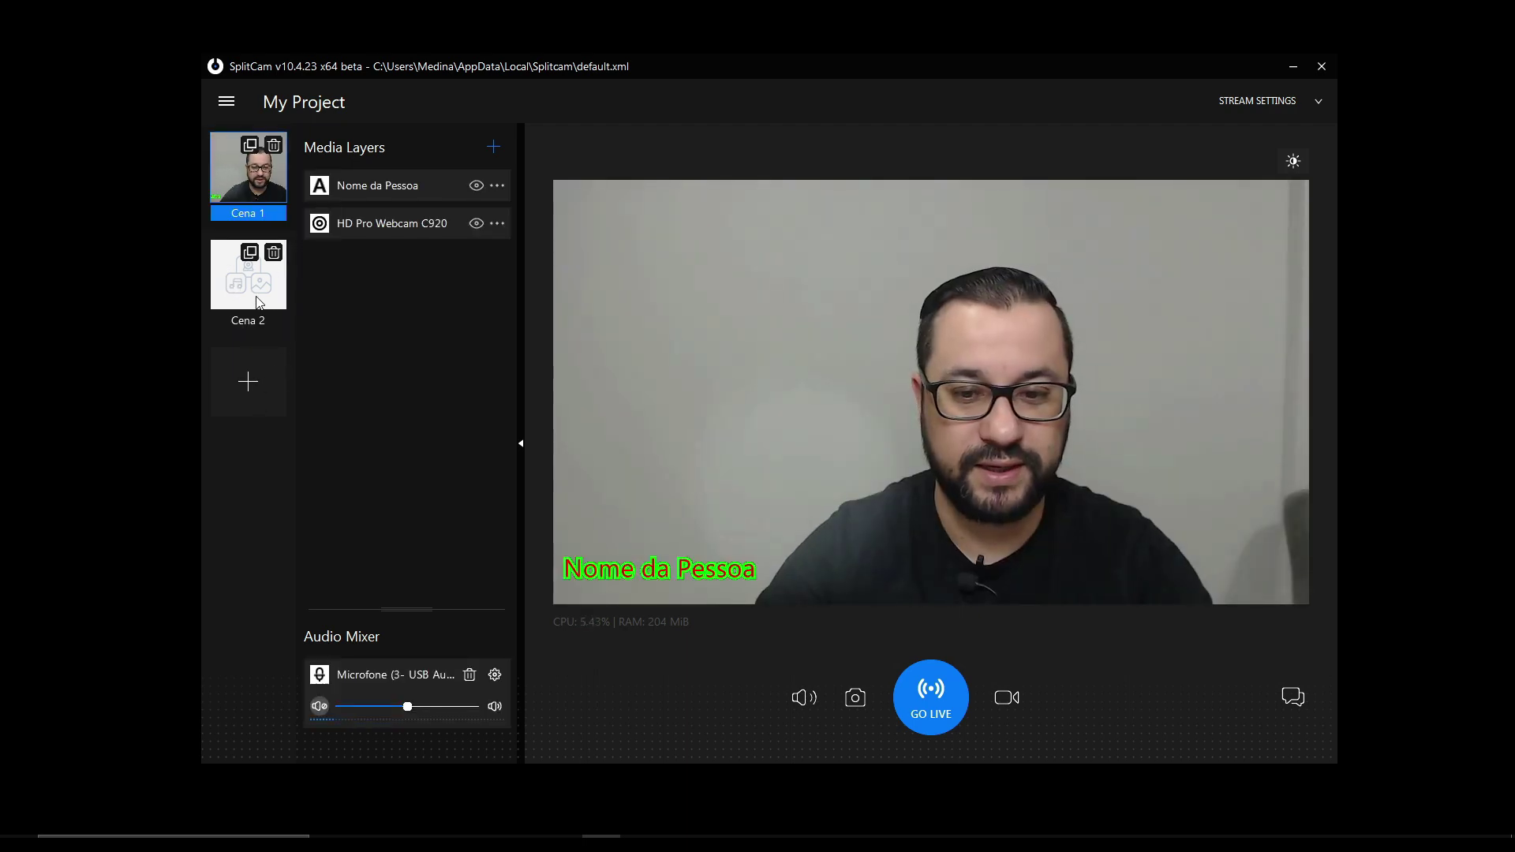
left_click(258, 303)
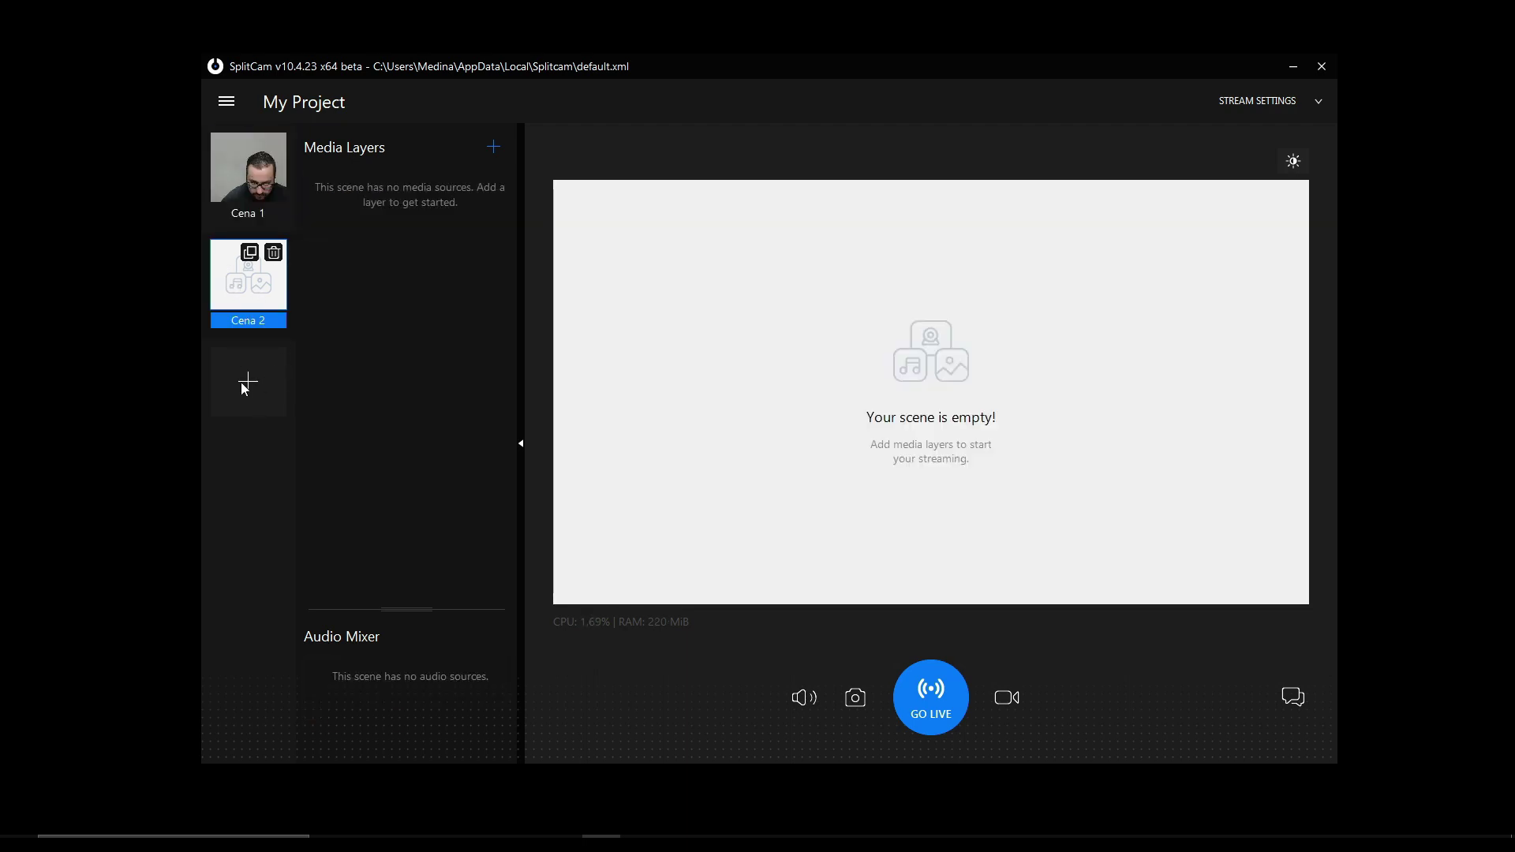
left_click(234, 190)
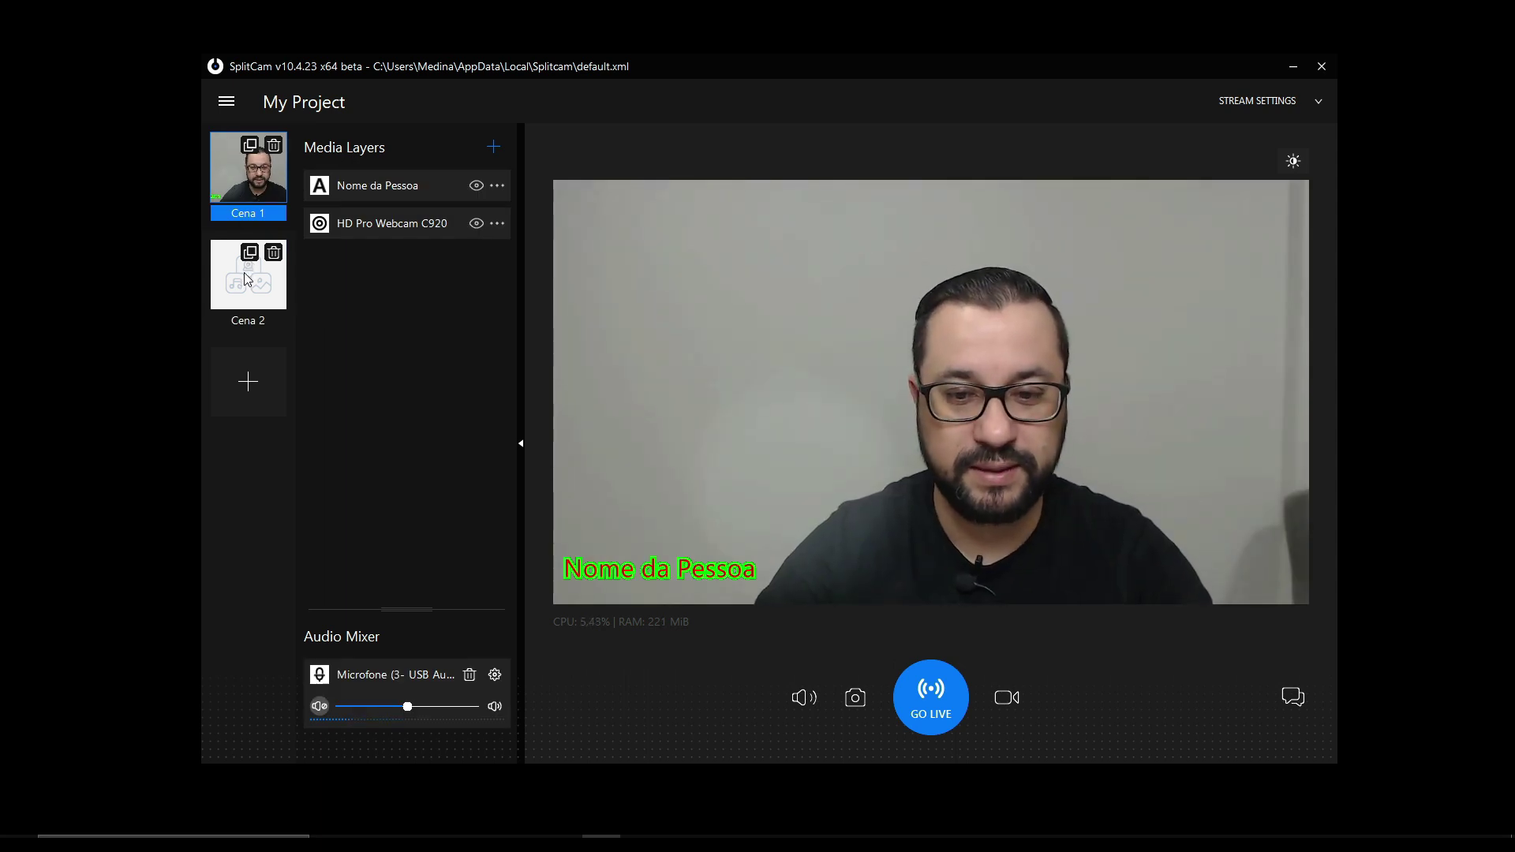
left_click(244, 272)
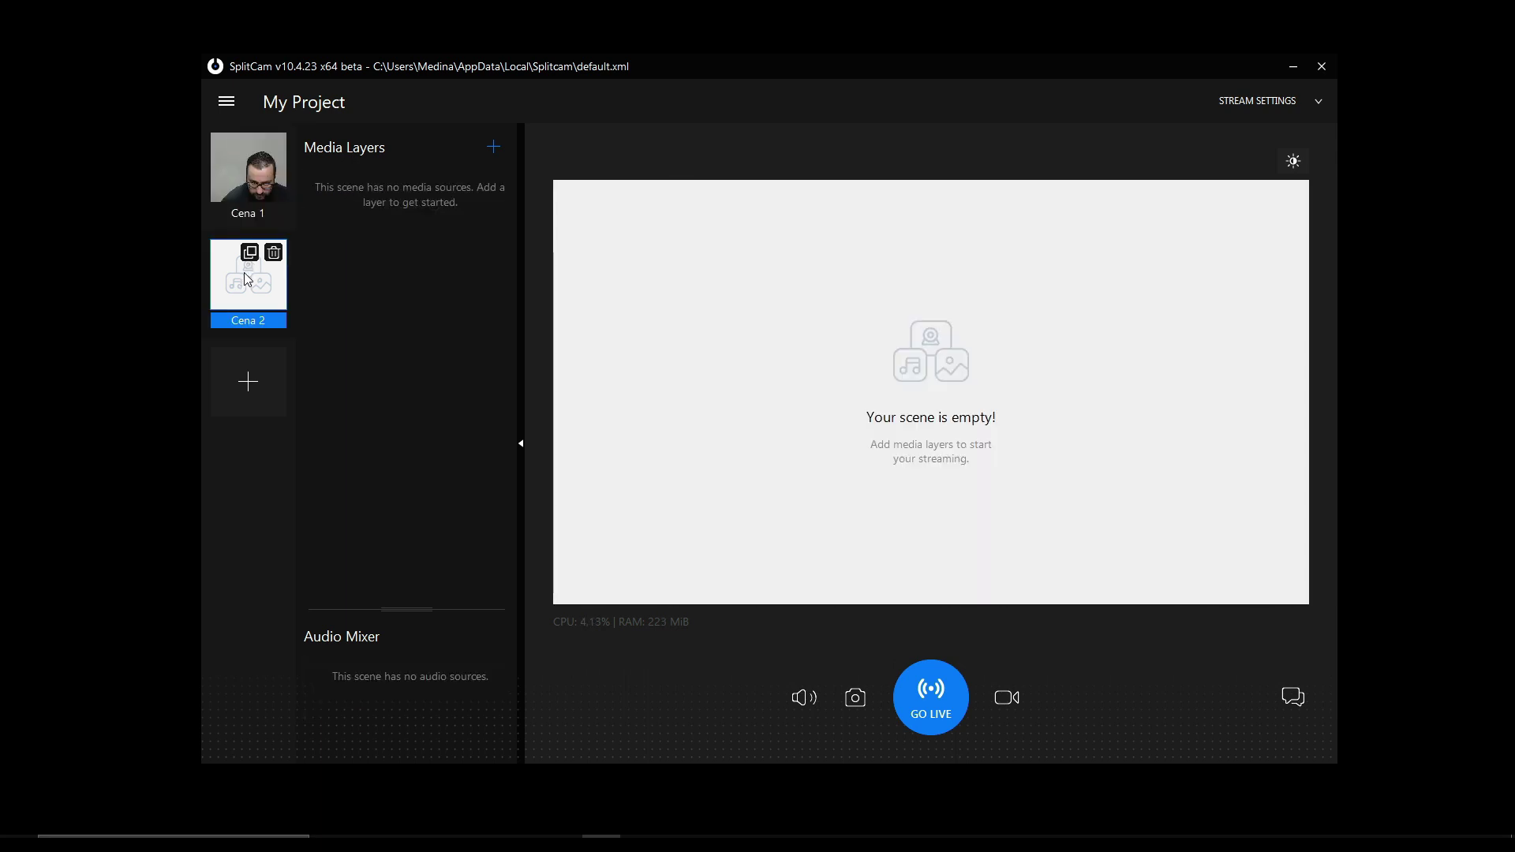
- Add an empty Scene 3 below Cena 2, toggle the layers panel, and return to Cena 1
left_click(250, 384)
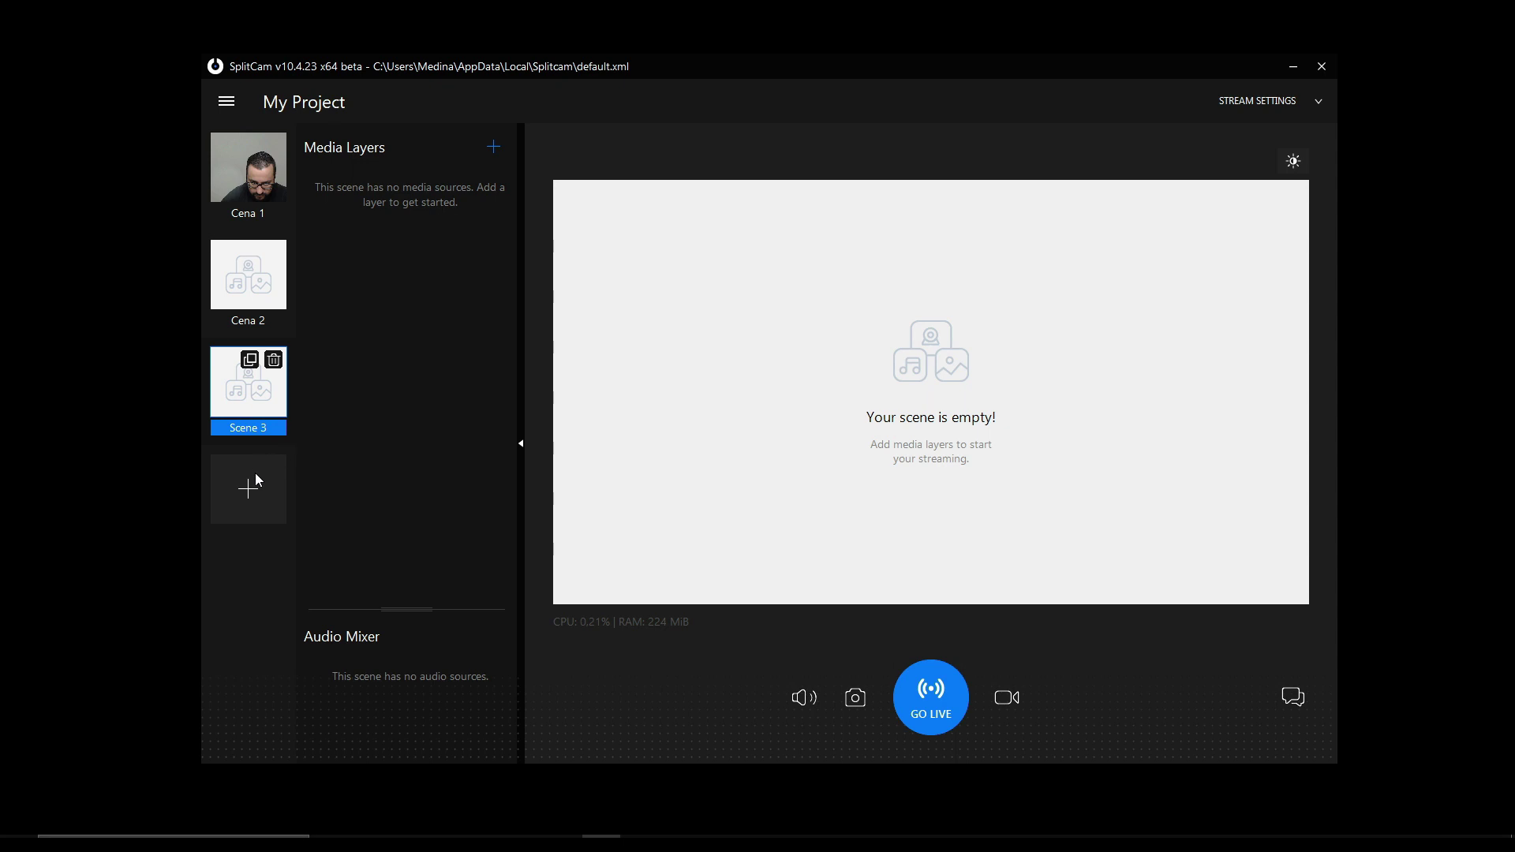
left_click(251, 280)
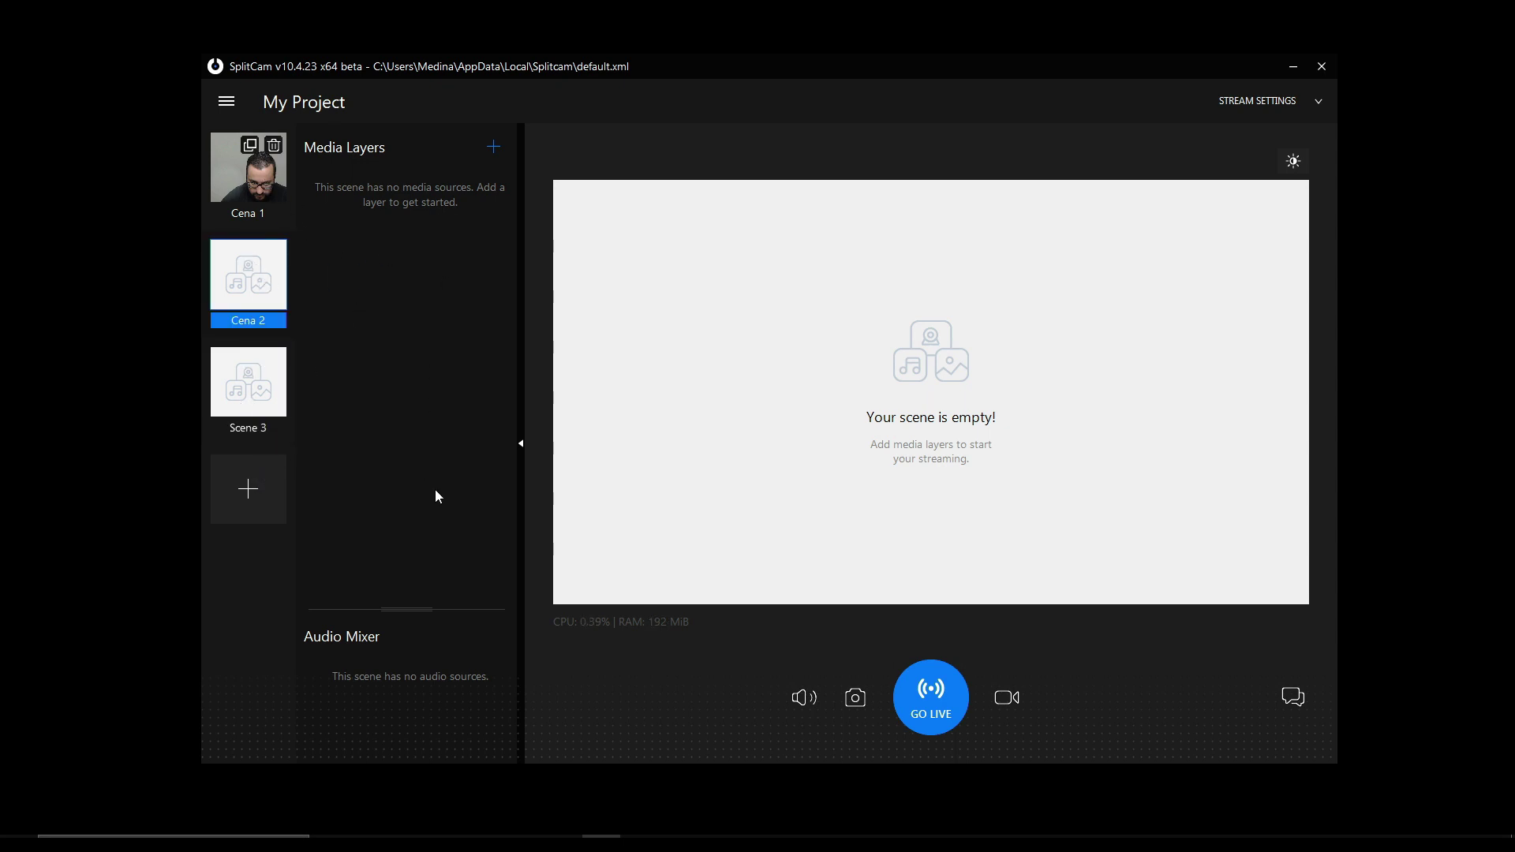
left_click(522, 446)
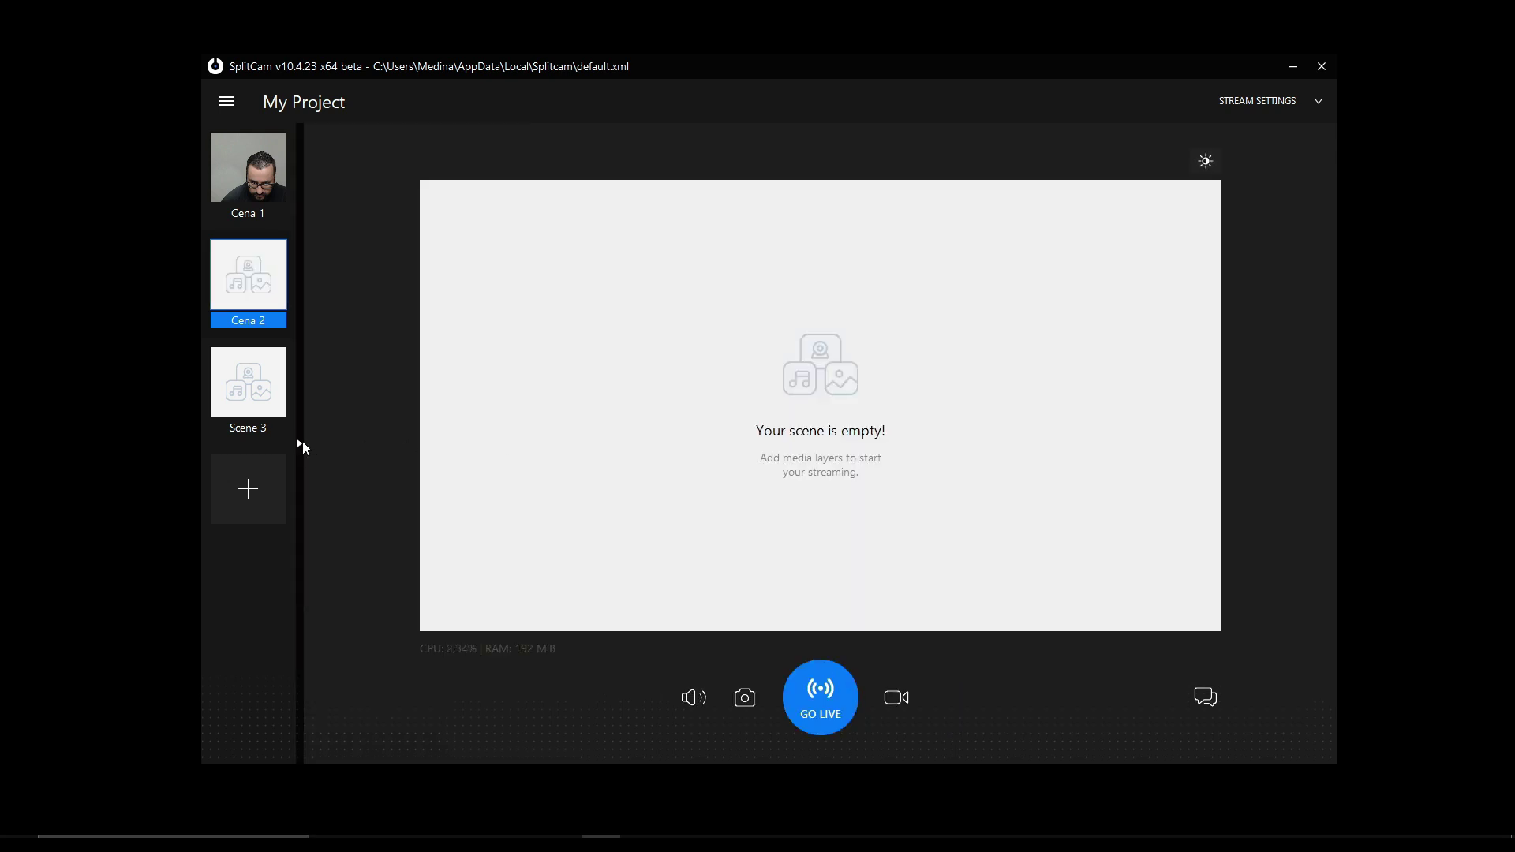
left_click(300, 444)
left_click(251, 174)
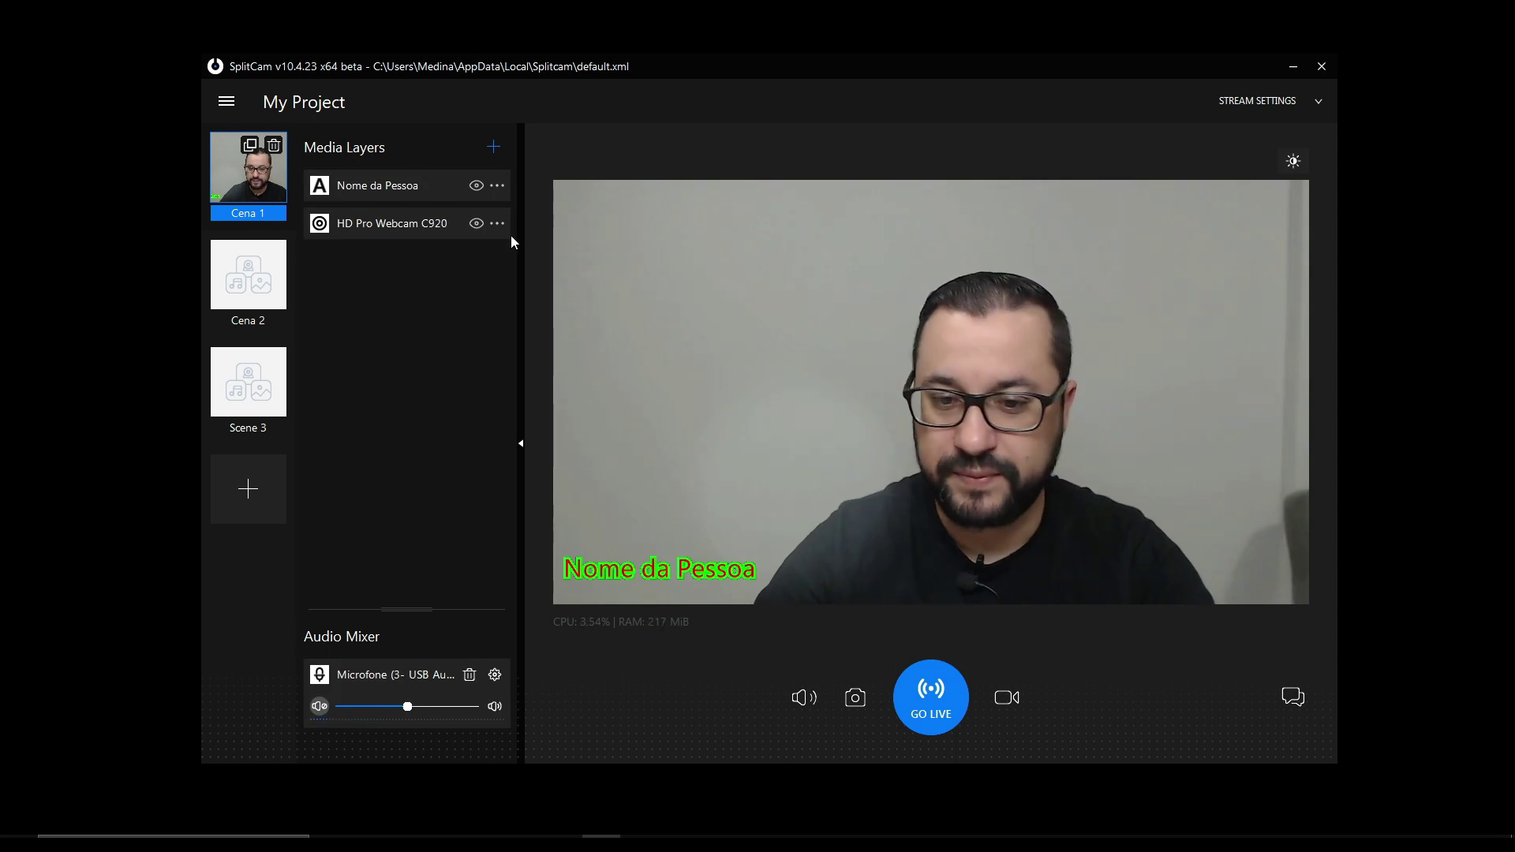
- In Quick Adjust, add slight blur and skin smoothing, raise Red, and brighten the histogram midpoint
left_click(1294, 162)
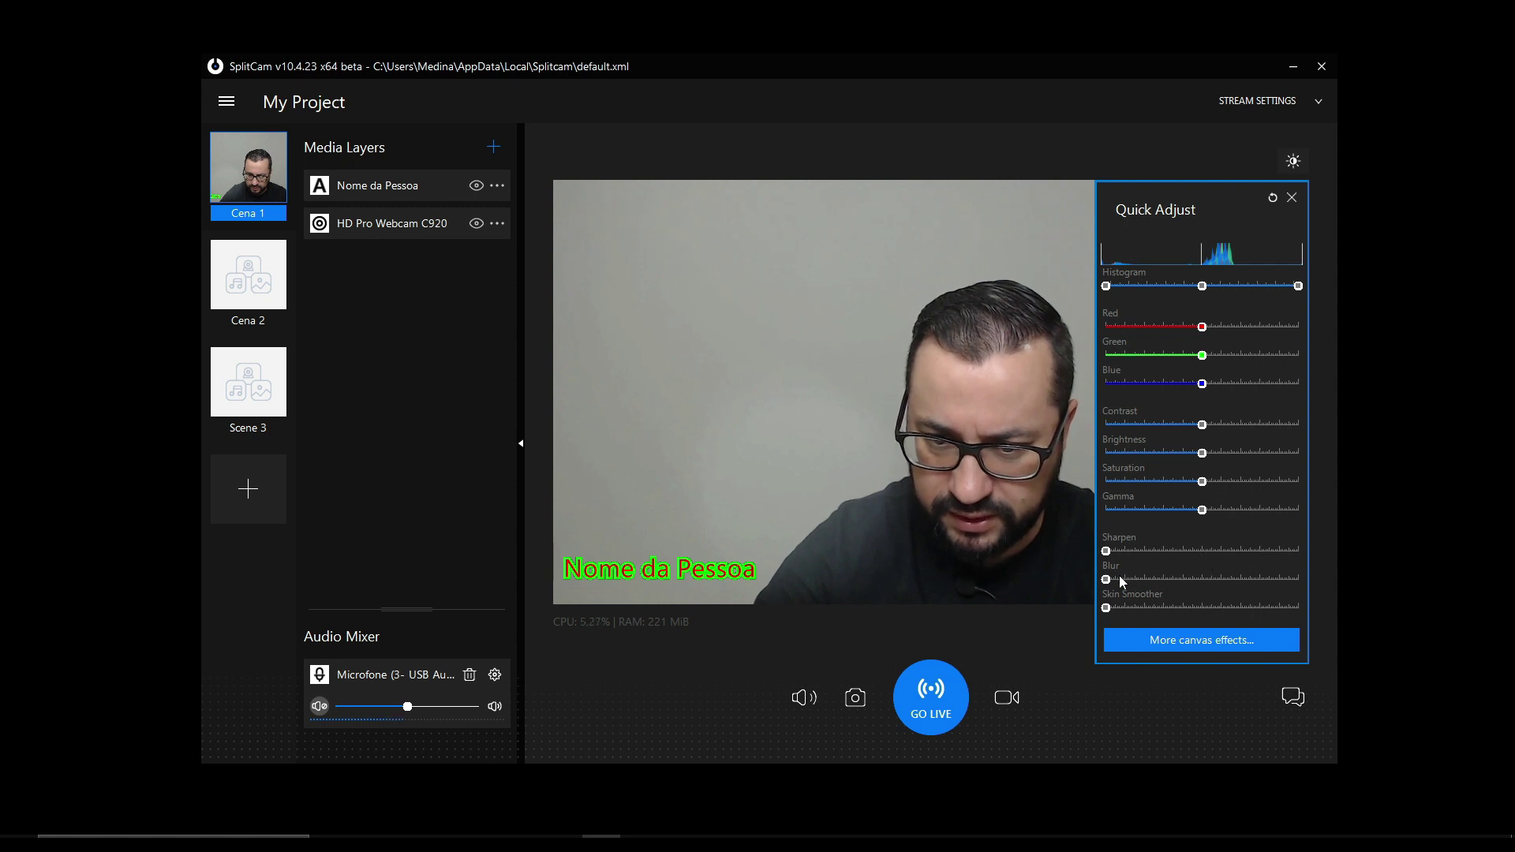
mouse_move(1106, 579)
left_mouse_down()
mouse_move(1187, 592)
mouse_move(1104, 592)
mouse_move(1205, 556)
mouse_move(1270, 556)
mouse_move(1104, 552)
left_mouse_up()
mouse_move(1106, 607)
left_mouse_down()
mouse_move(1296, 603)
mouse_move(1105, 608)
left_mouse_up()
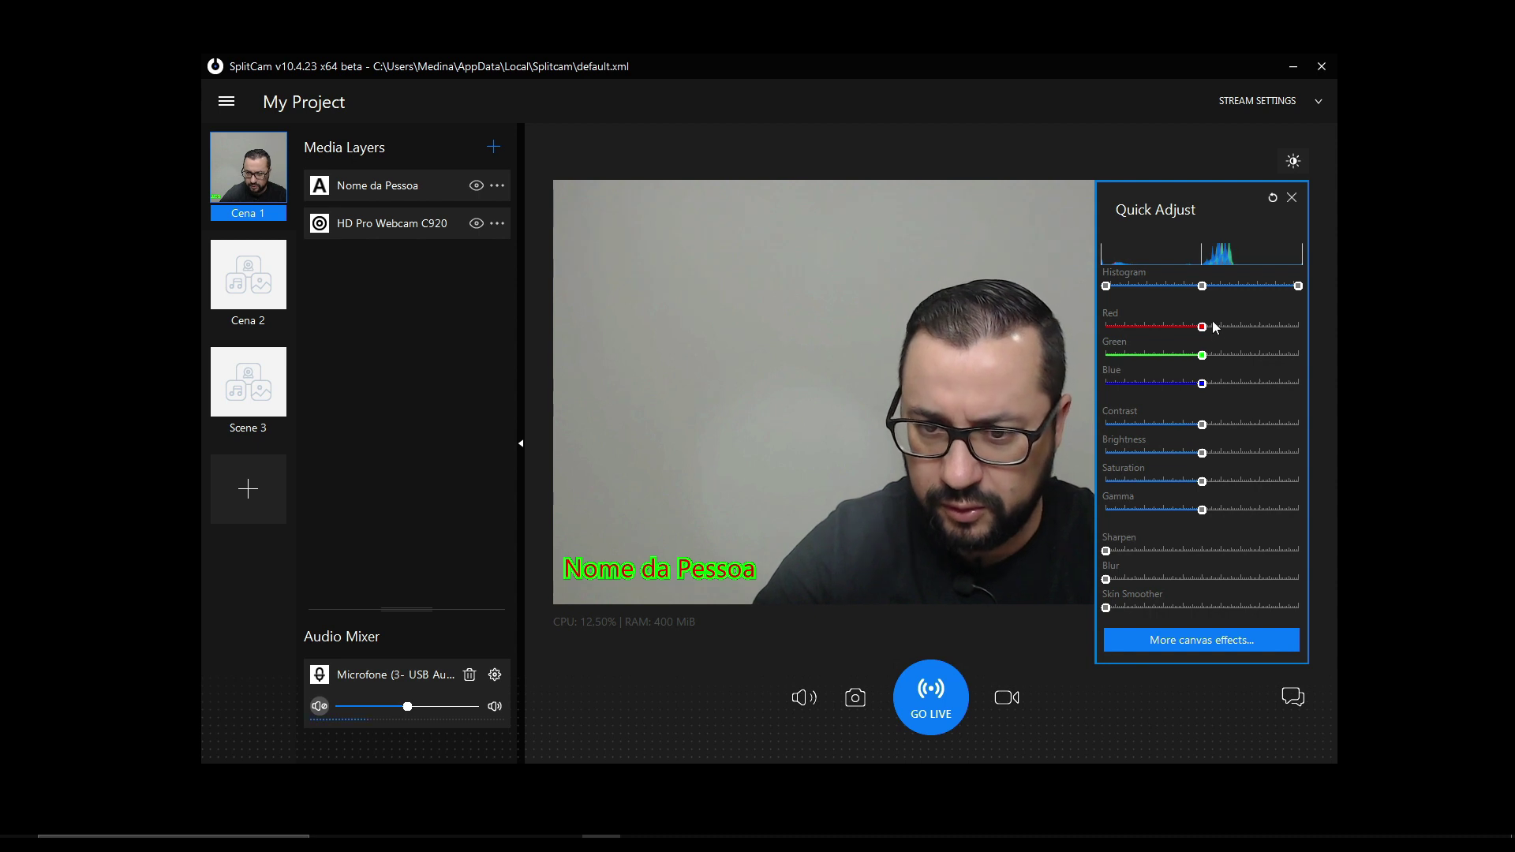
left_click_drag(1214, 328, 1207, 359)
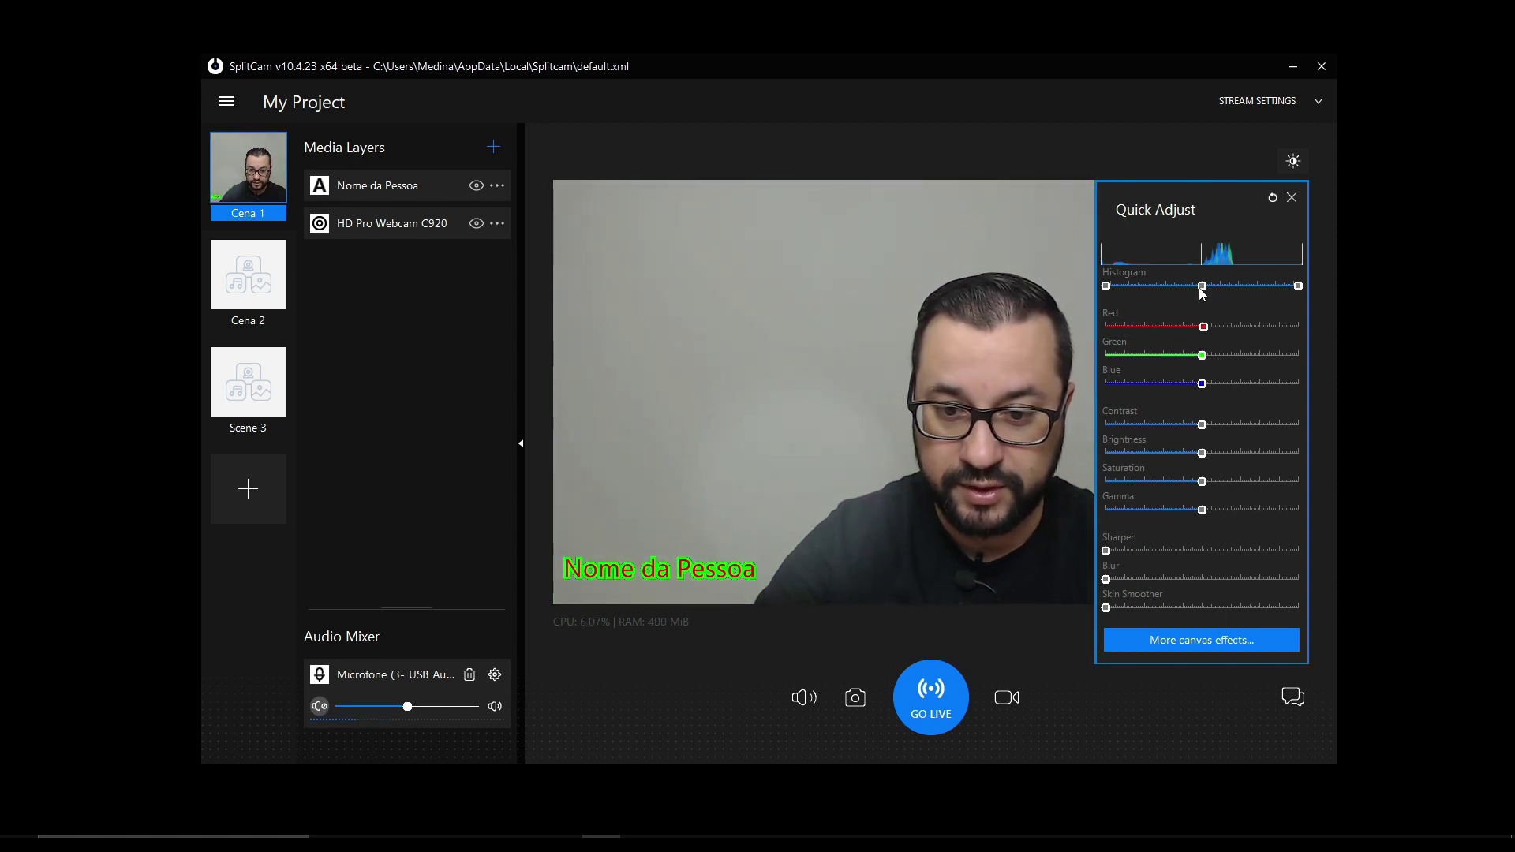
mouse_move(1202, 286)
left_mouse_down()
mouse_move(1268, 287)
mouse_move(1178, 290)
mouse_move(1198, 291)
left_mouse_up()
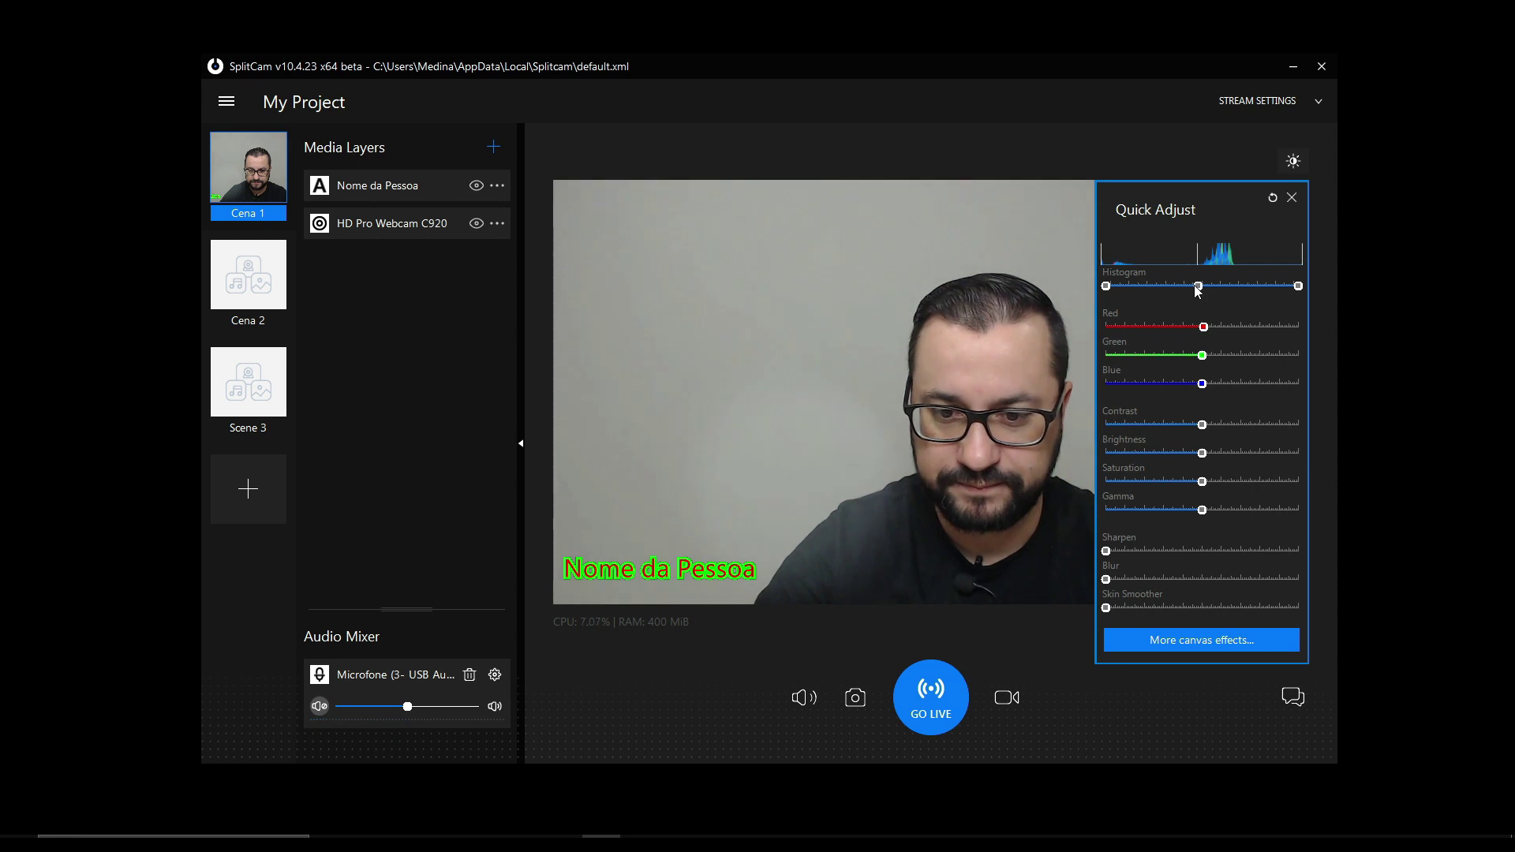
left_click(1291, 198)
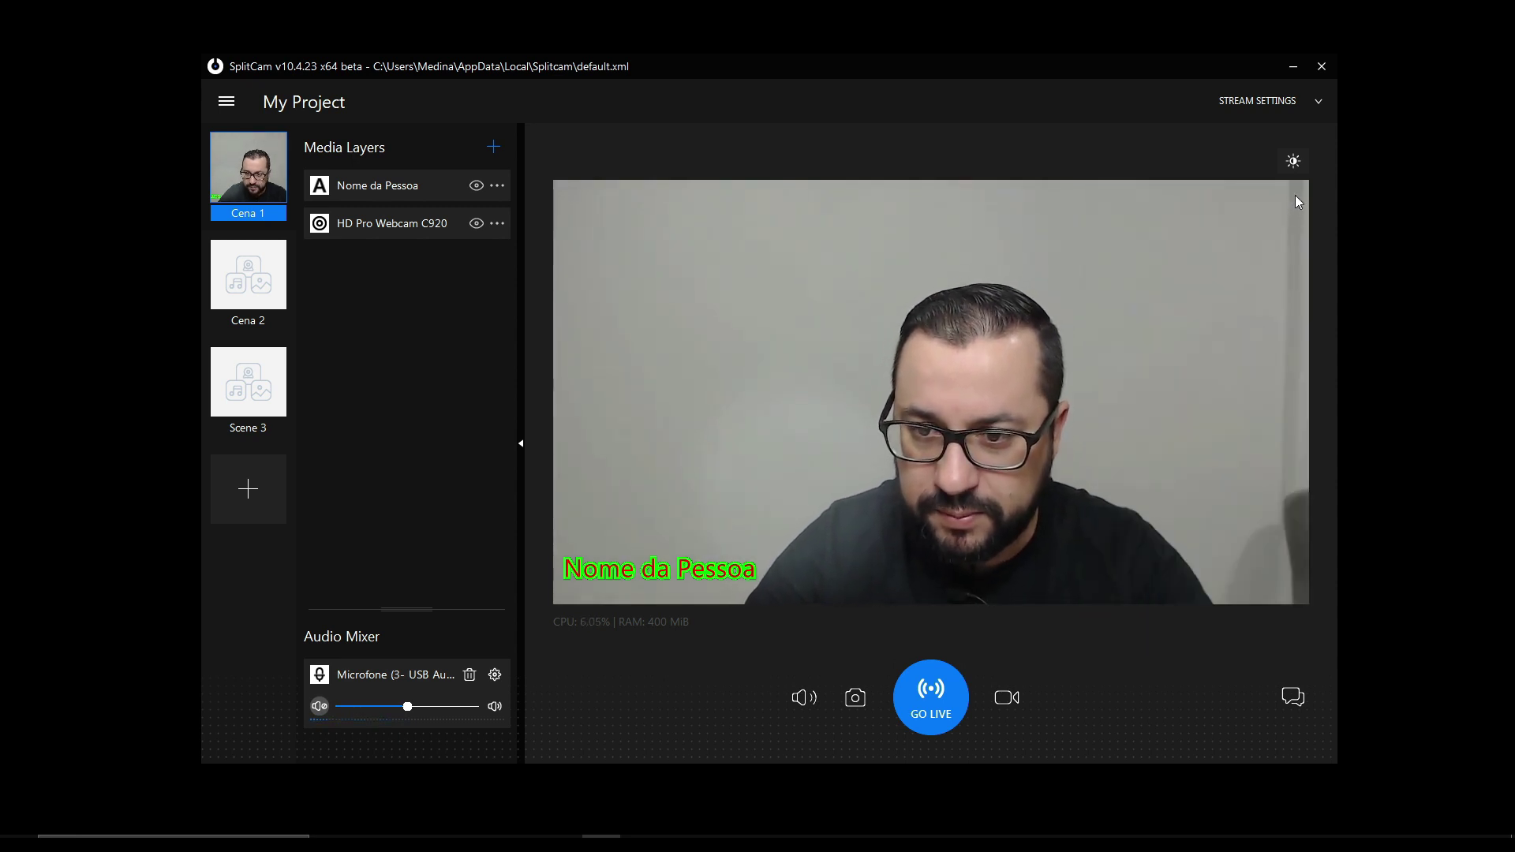
- From Stream Settings, add a channel and choose the Custom service tile instead of YouTube or Facebook Live
left_click(1310, 103)
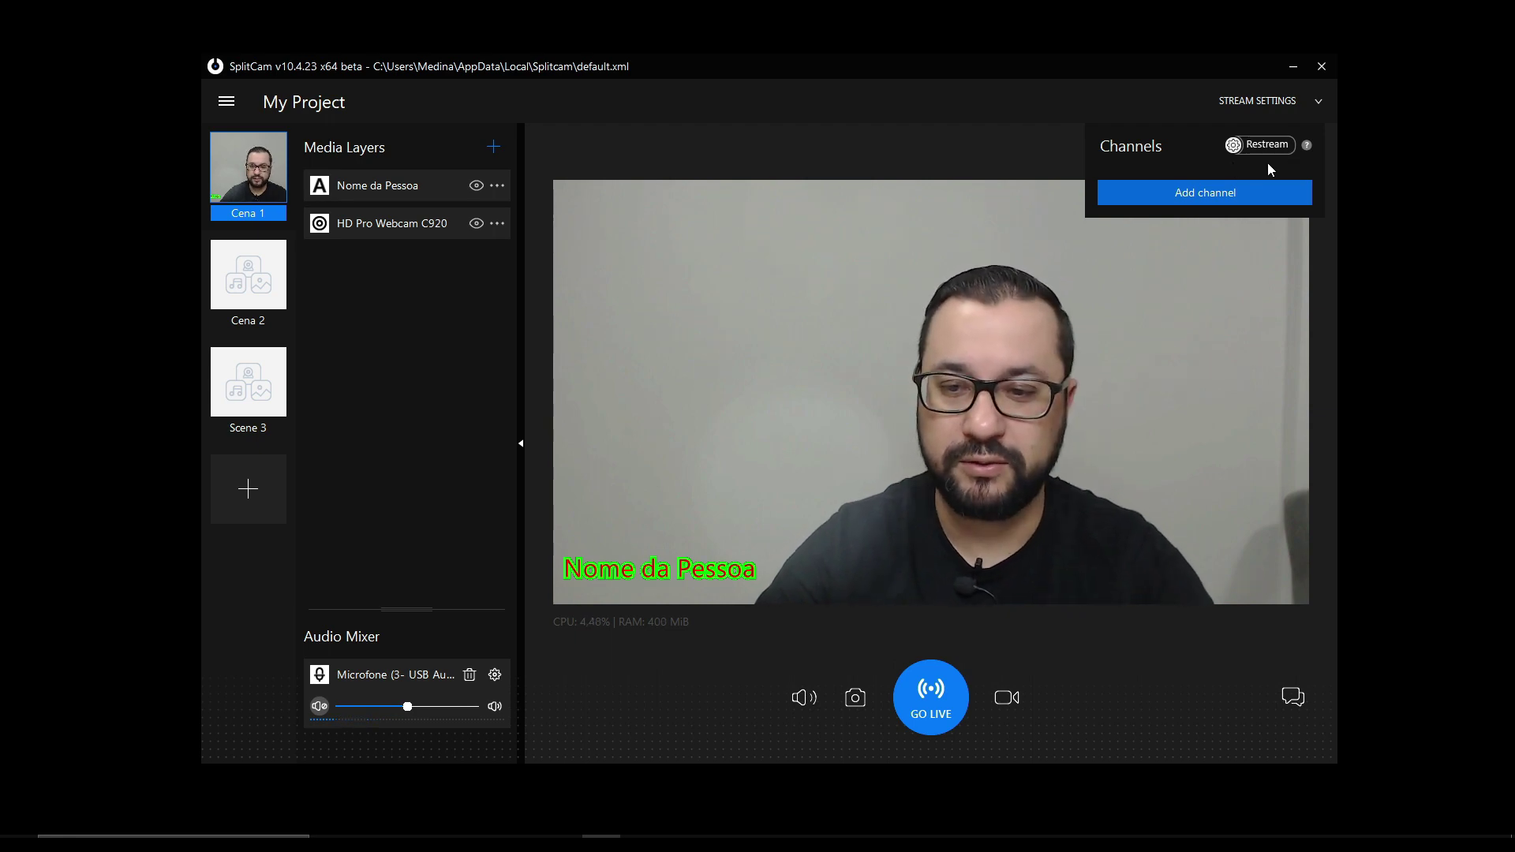
left_click(1213, 193)
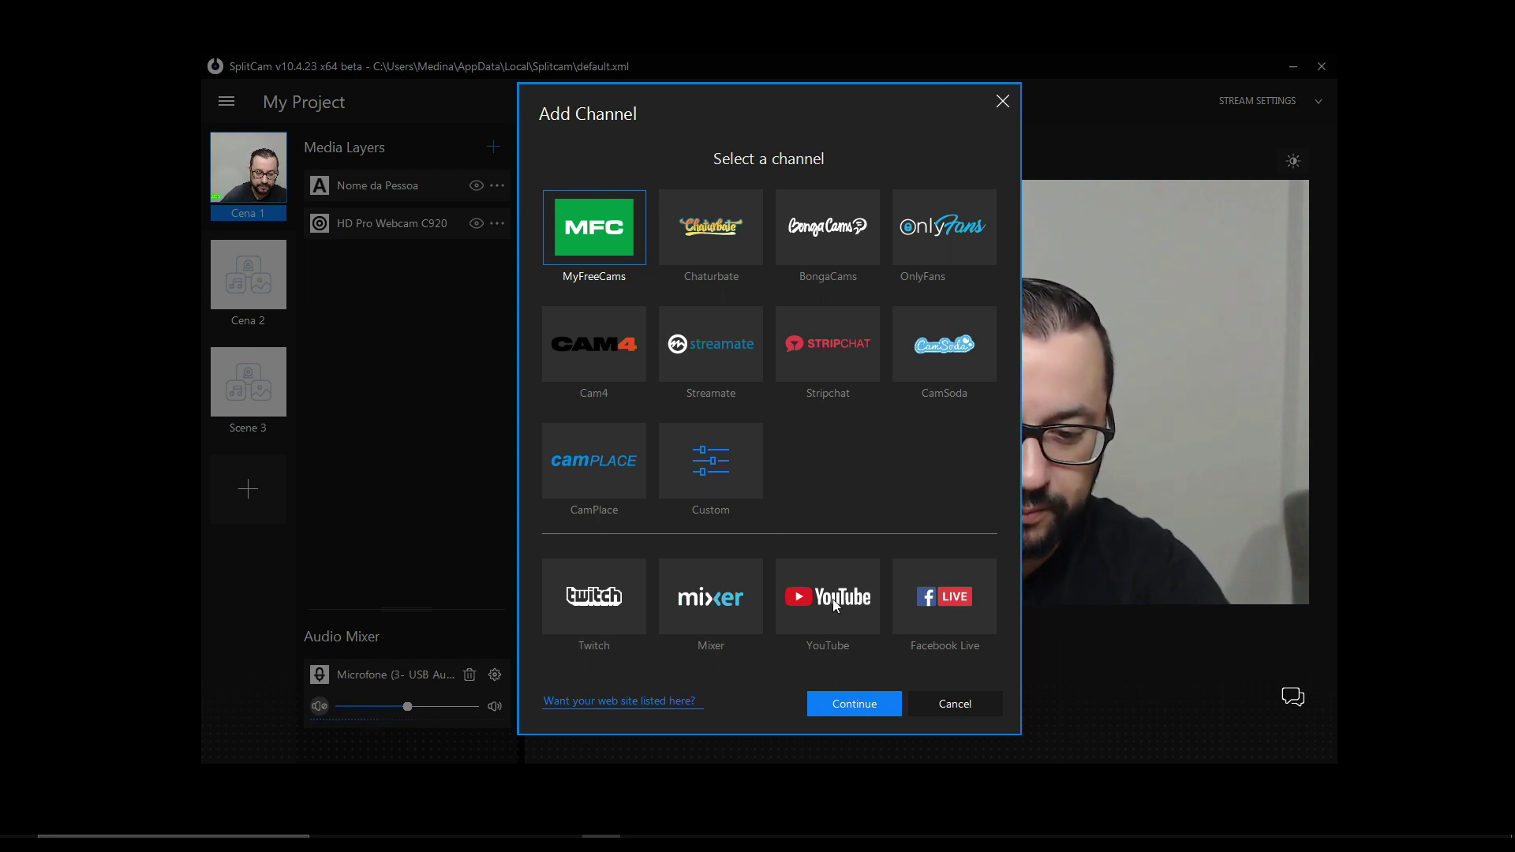
left_click(864, 602)
left_click(914, 601)
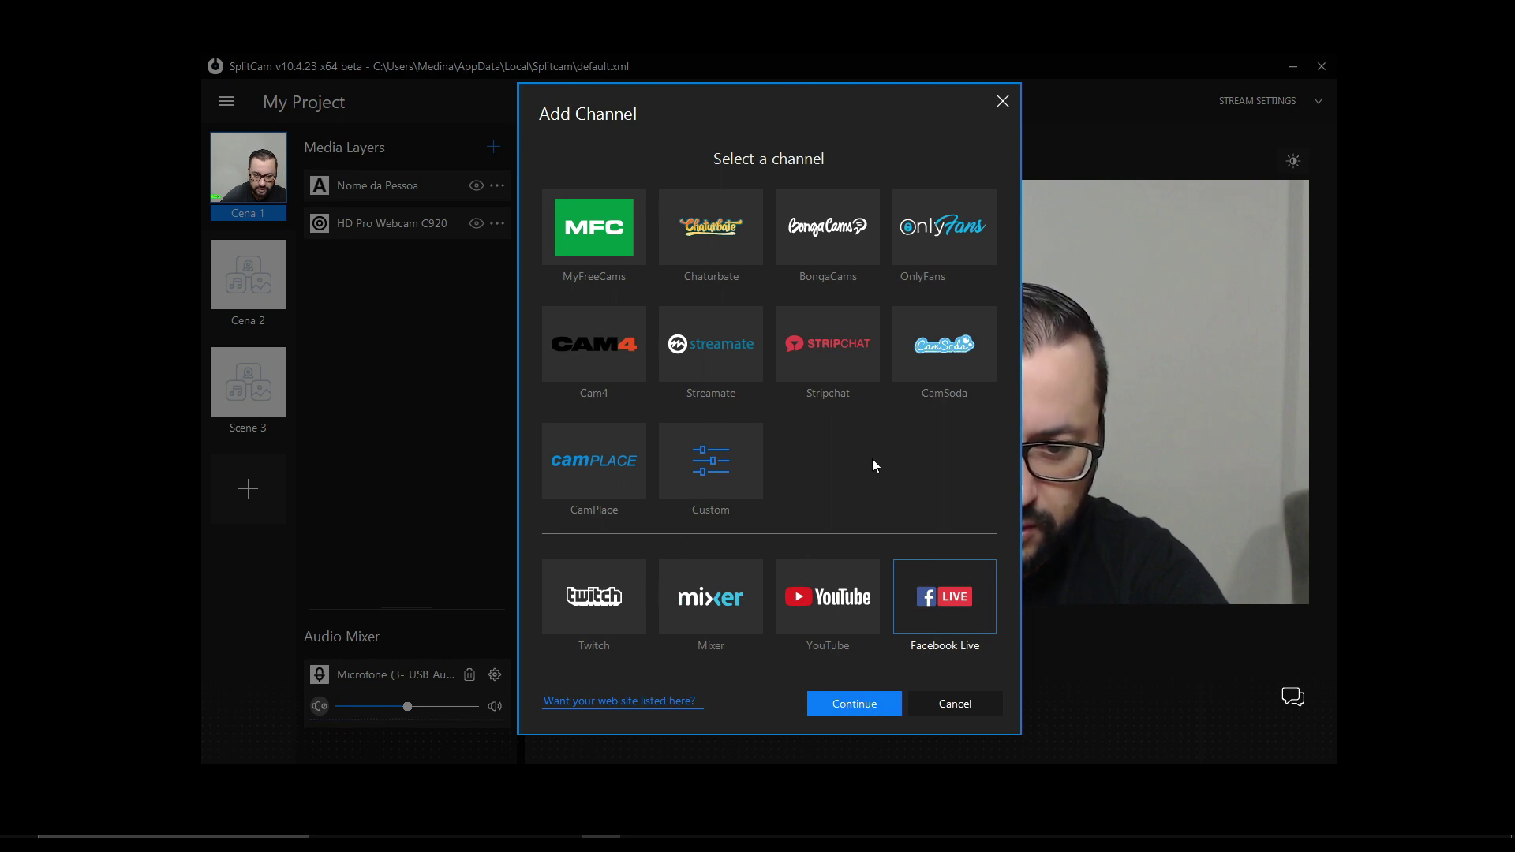
left_click(714, 469)
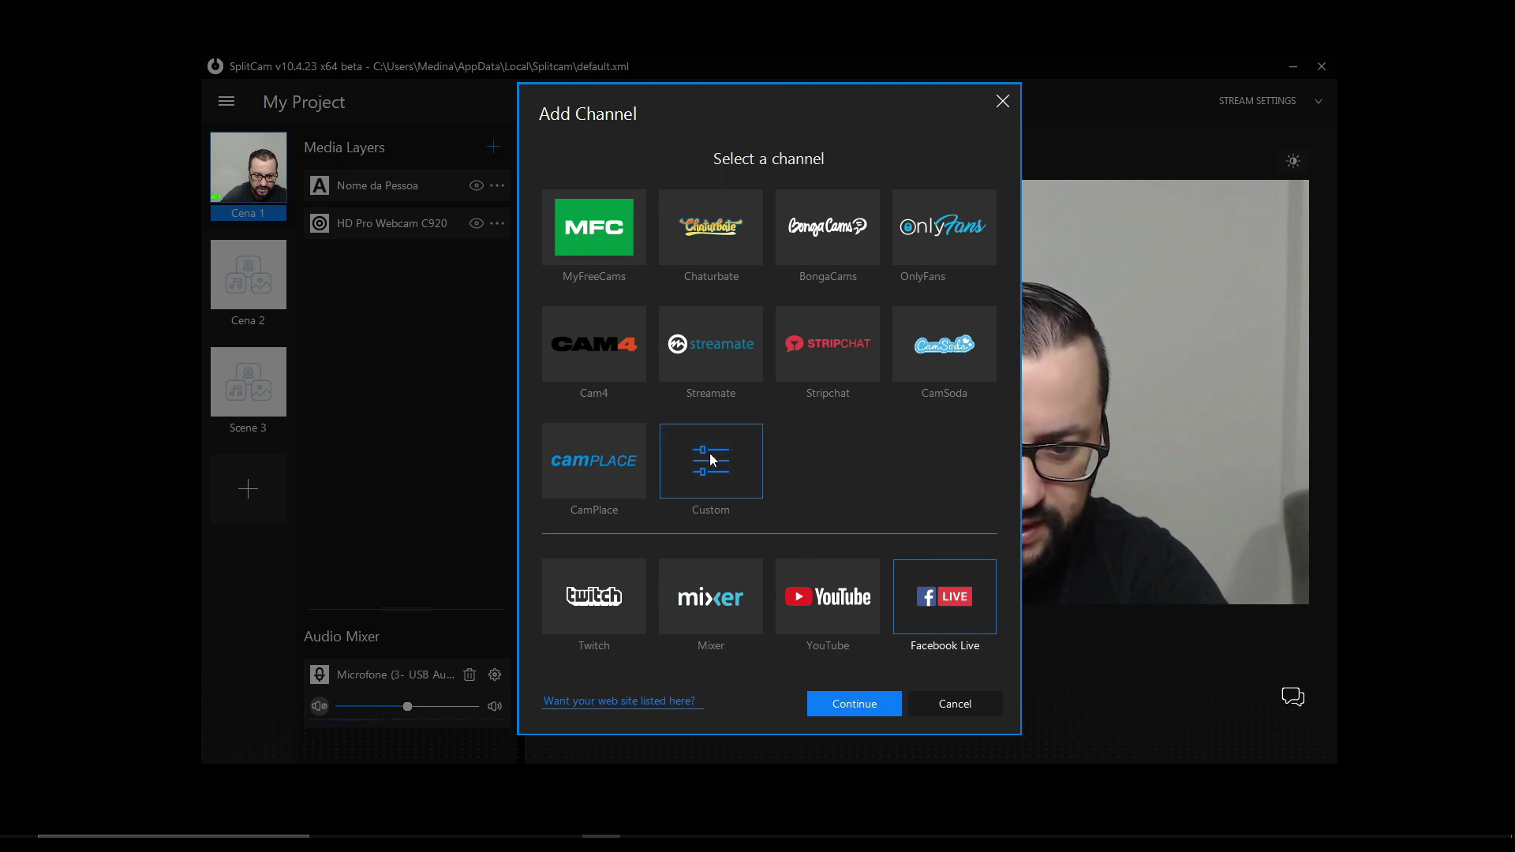
left_click(854, 703)
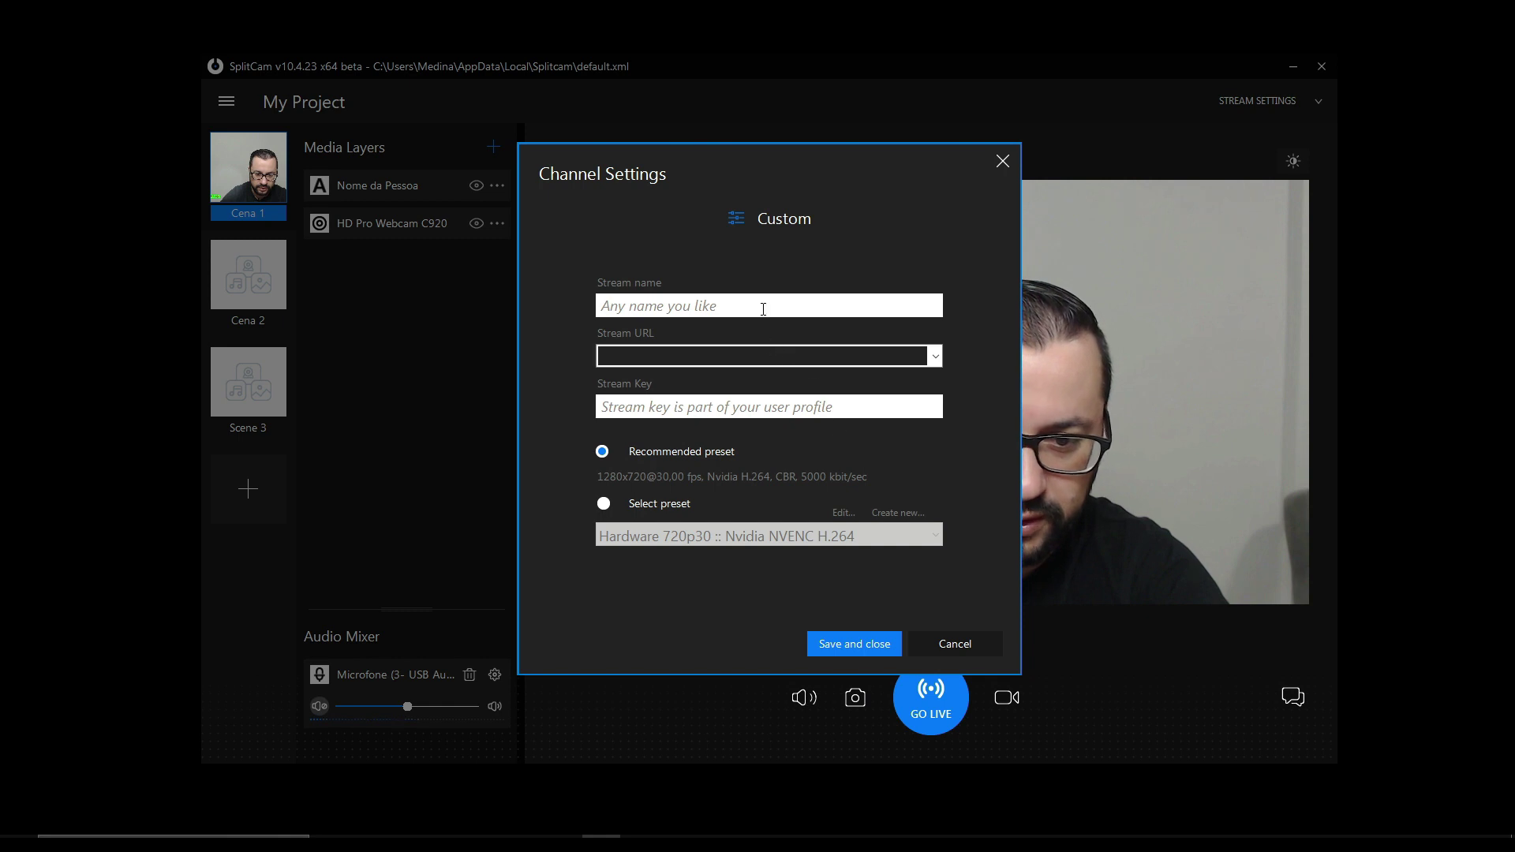
- Enter Youtube as the custom channel's stream name
type("Yo")
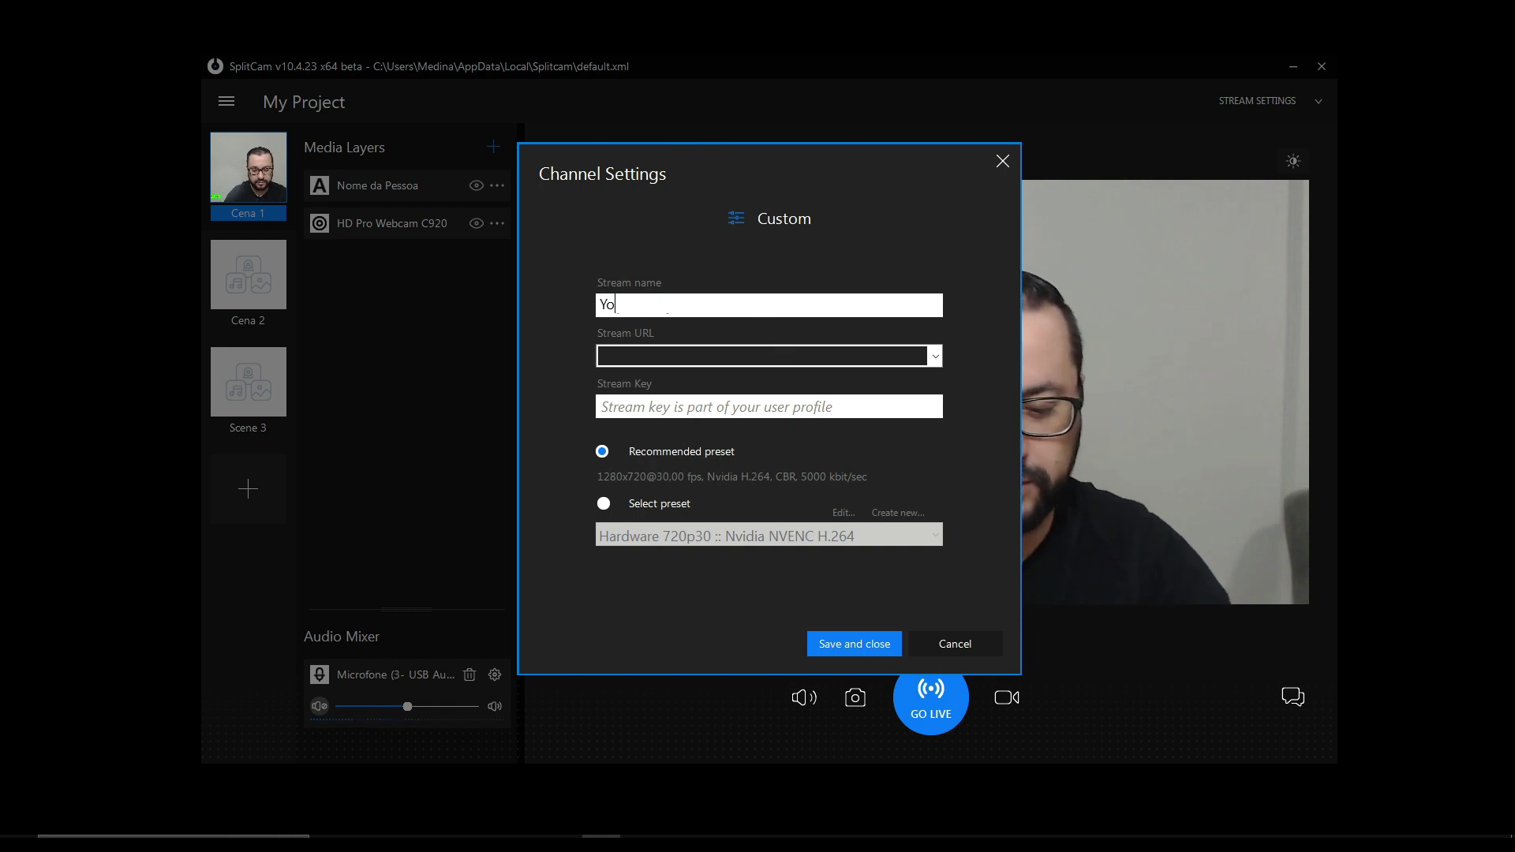
type("utube")
left_click(936, 354)
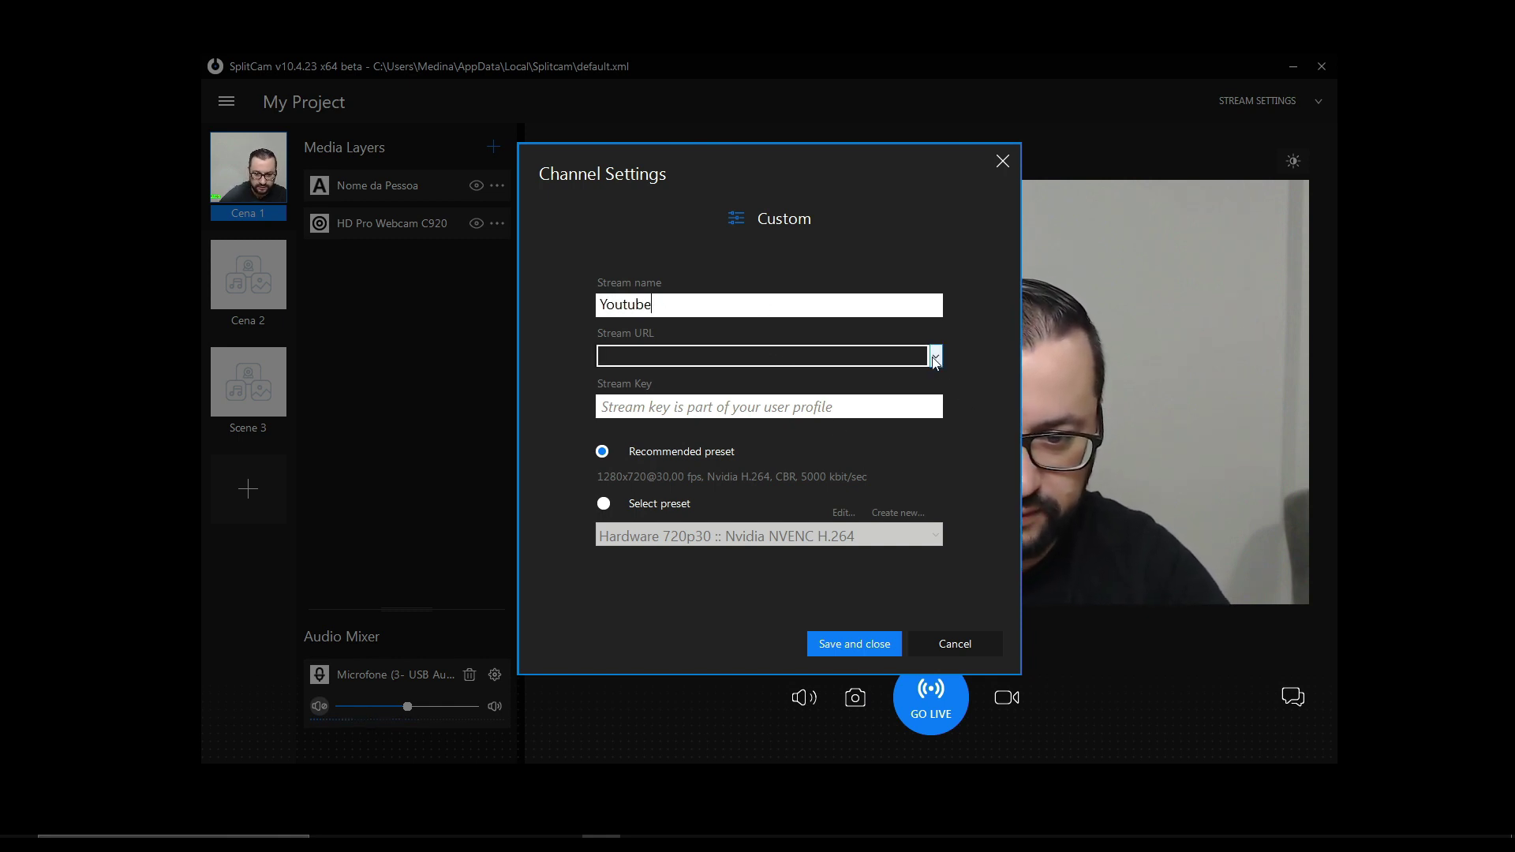
left_click(879, 362)
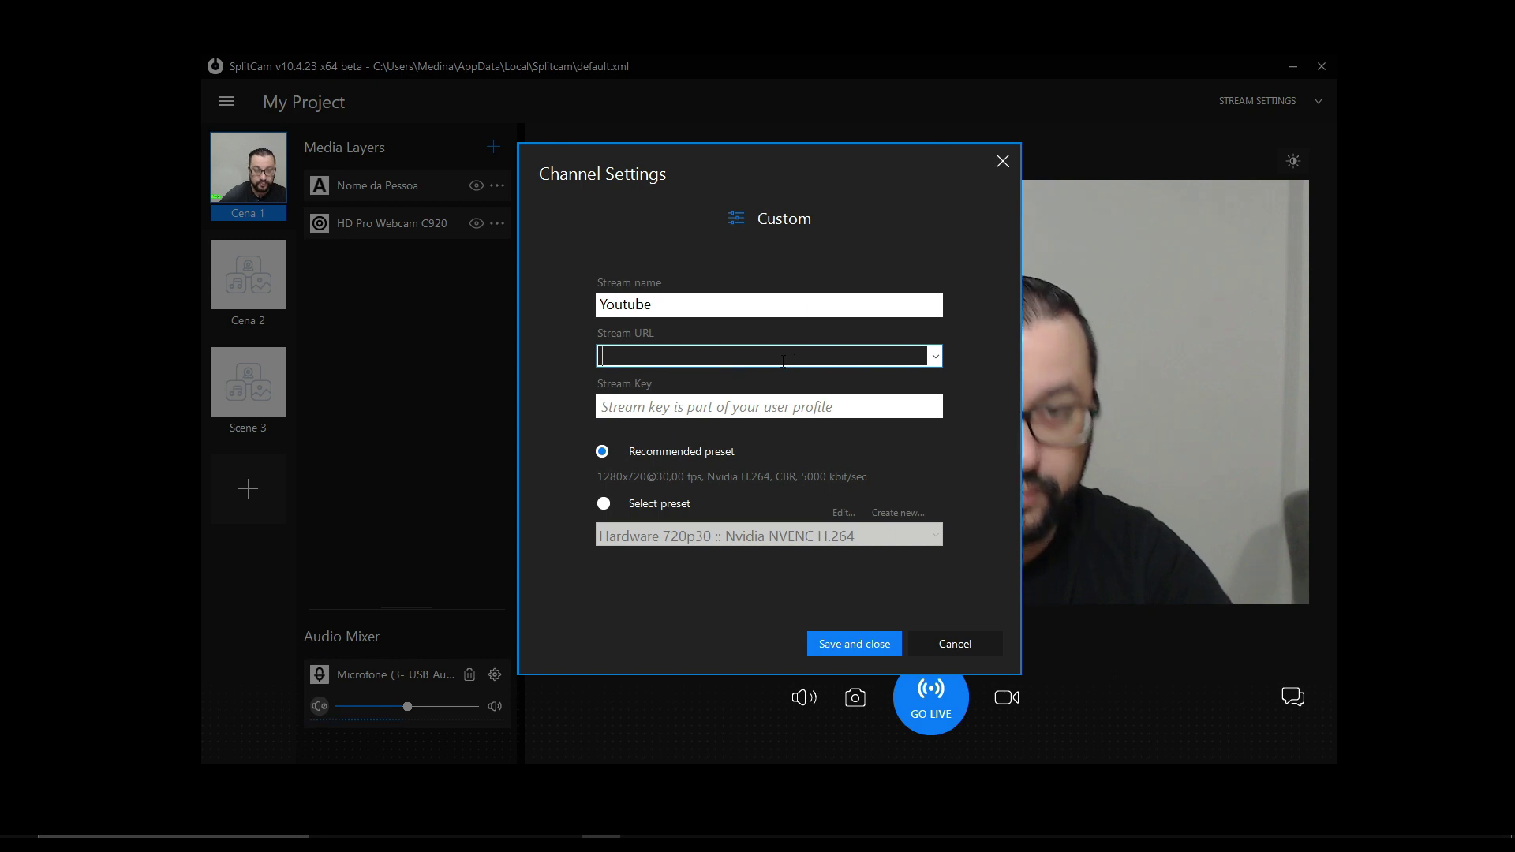
left_click(727, 406)
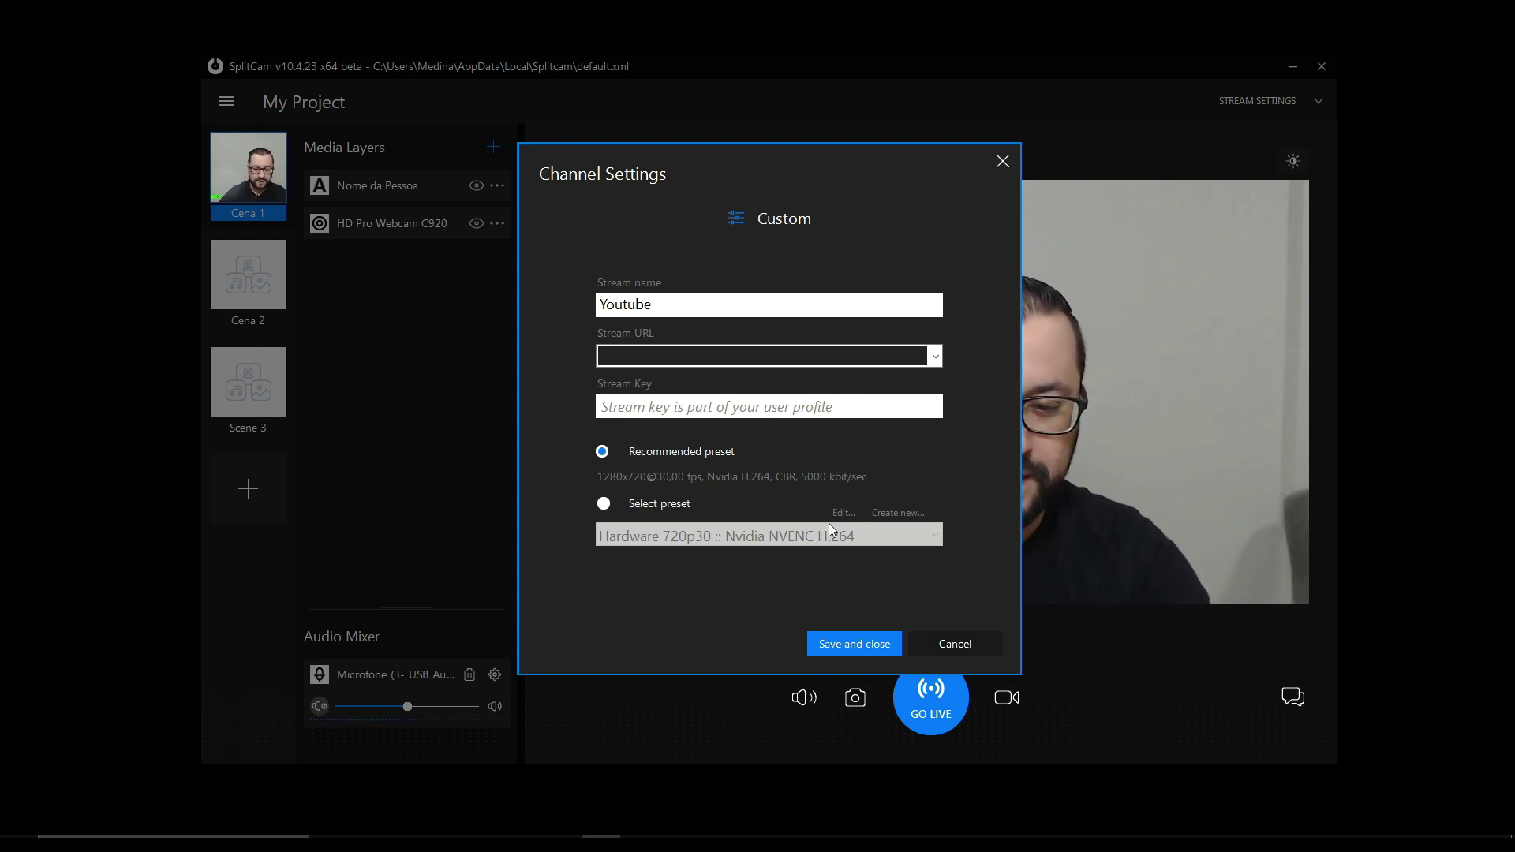
- Choose the Hardware 720p30 :: Nvidia NVENC H.264 encoding preset manually
left_click(604, 505)
left_click(867, 537)
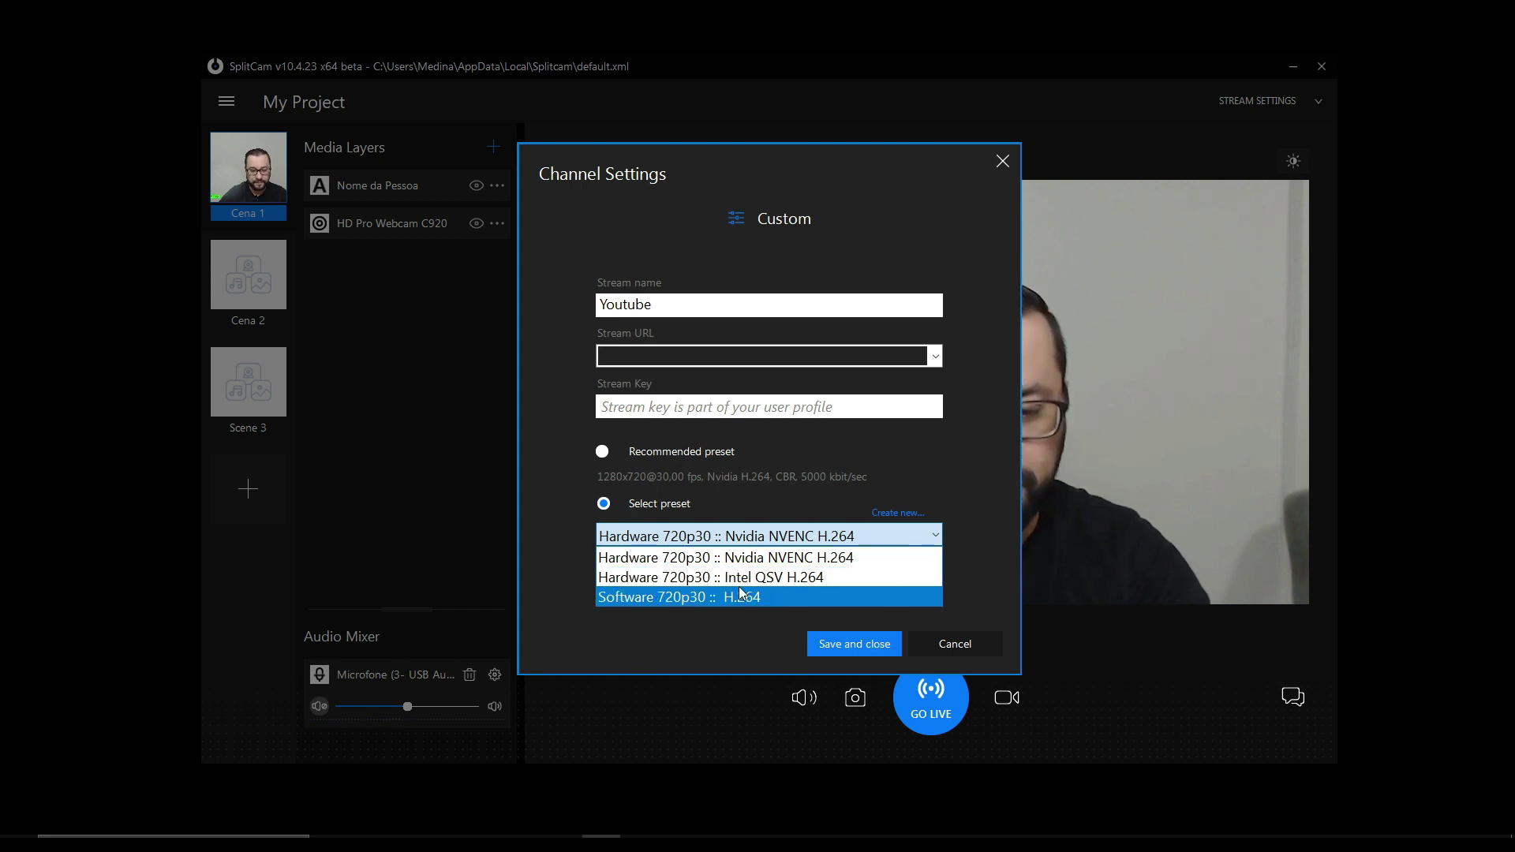
left_click(790, 559)
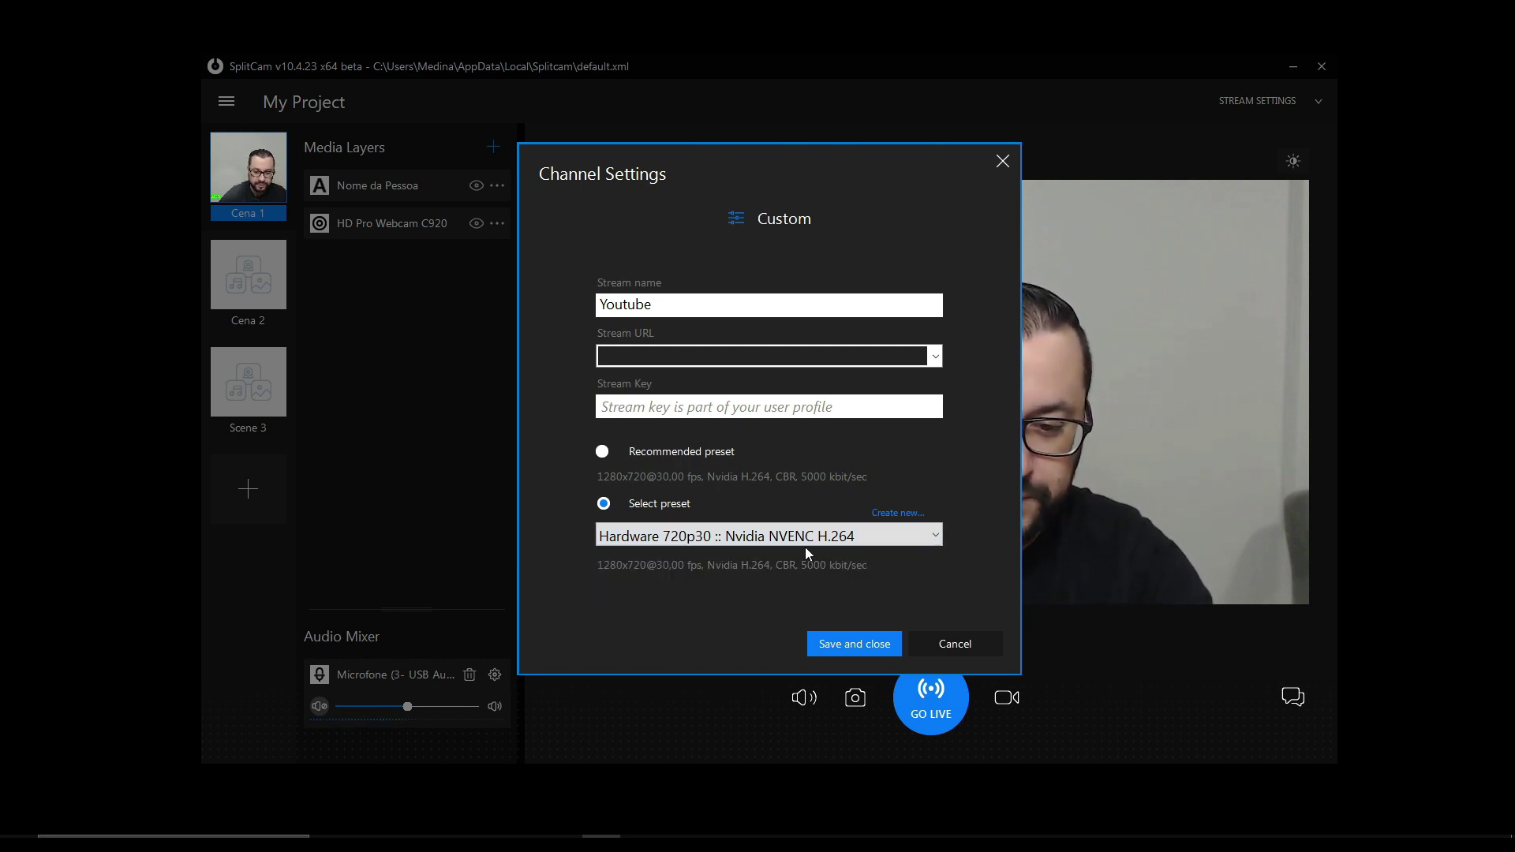
- Create a new preset named Custom 1080, keeping Software AAC audio at 128 bitrate
left_click(898, 513)
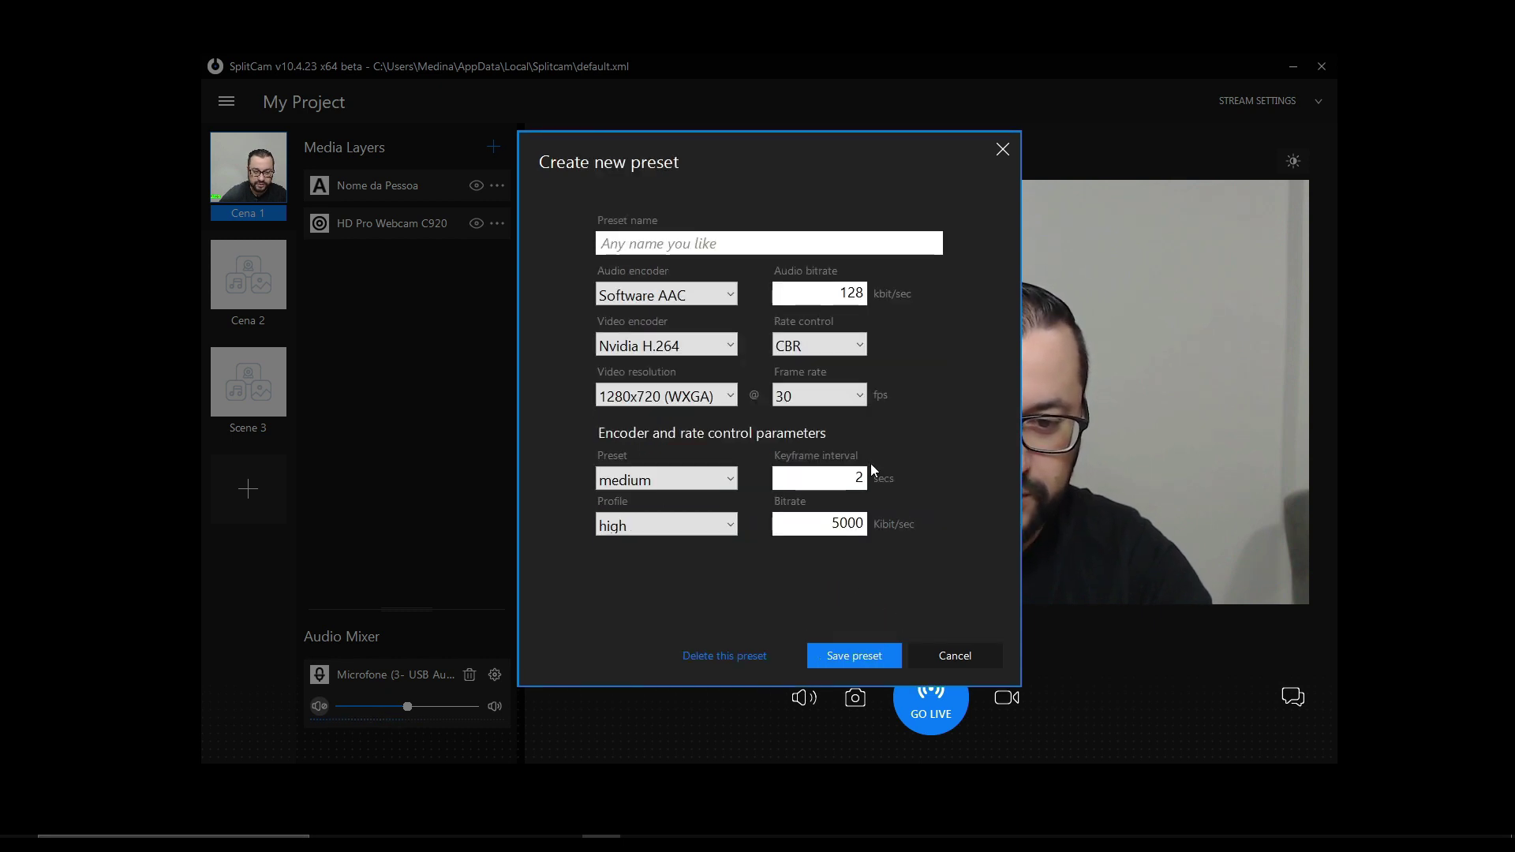
type("C")
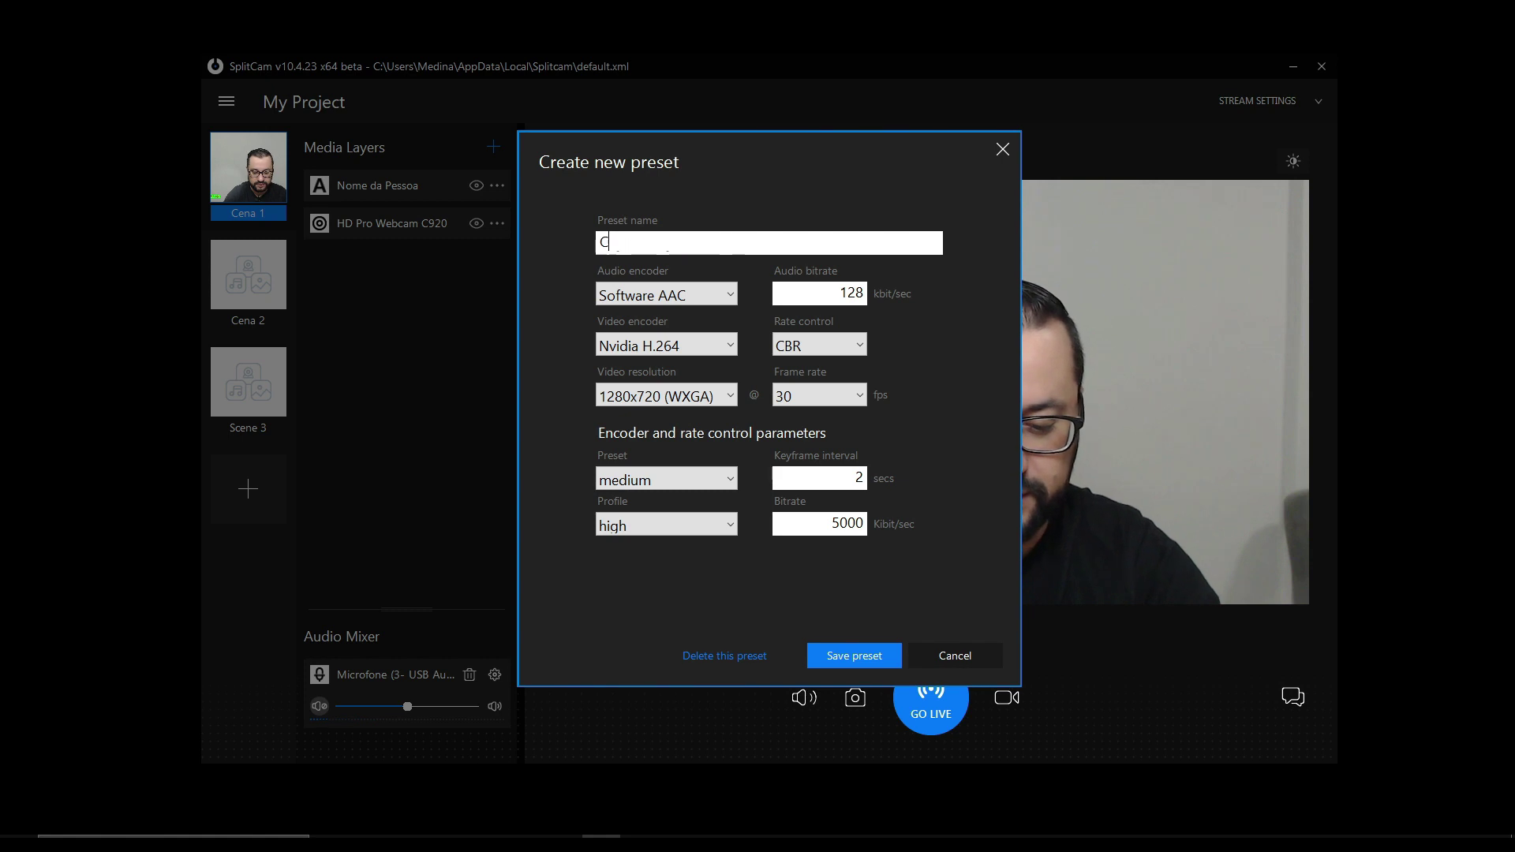
type("ustom 10")
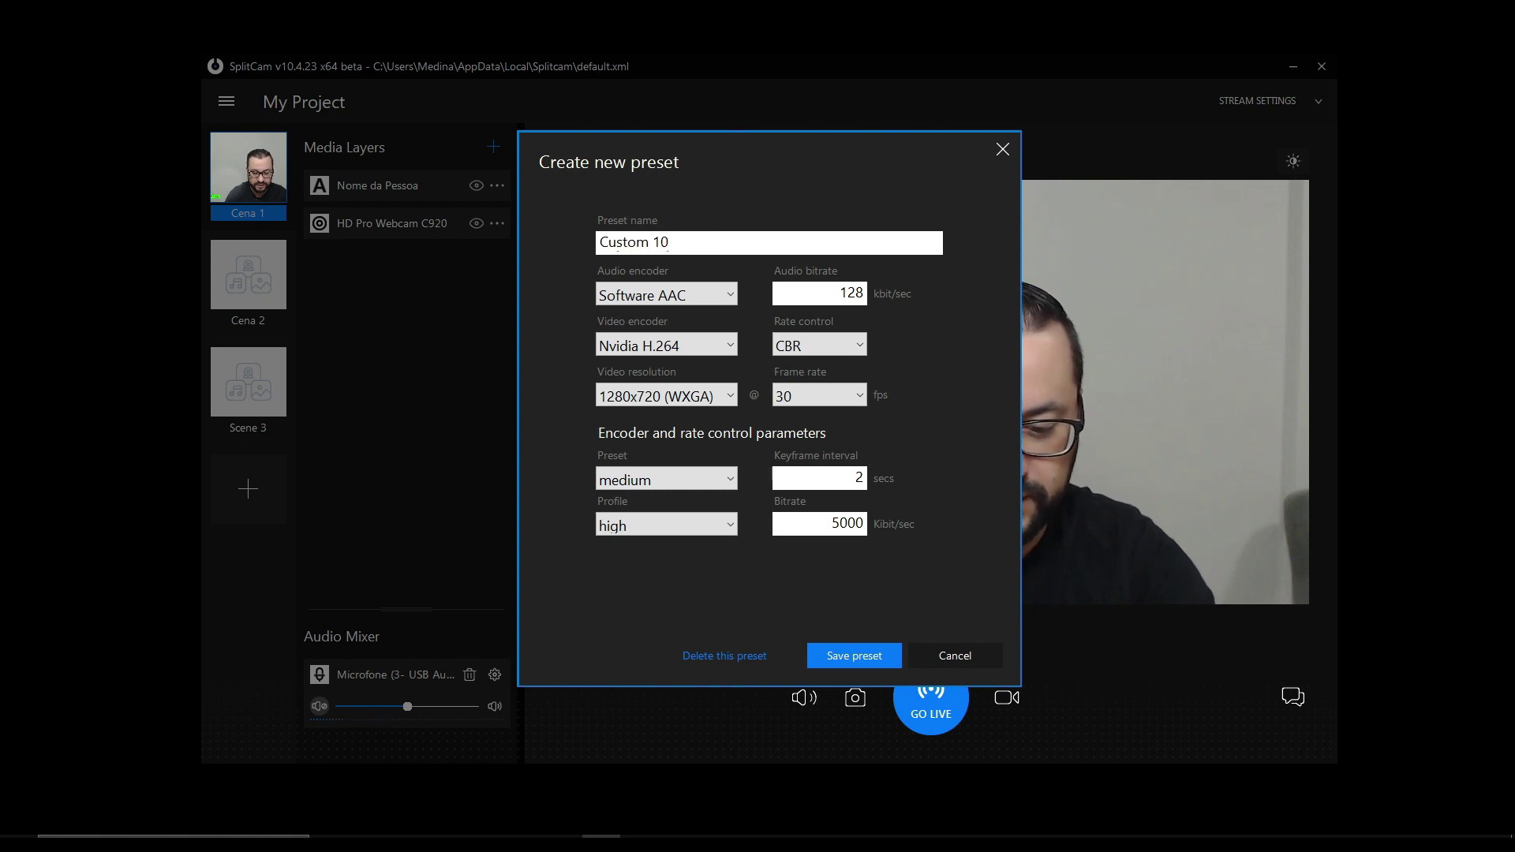
type("80")
left_click(729, 300)
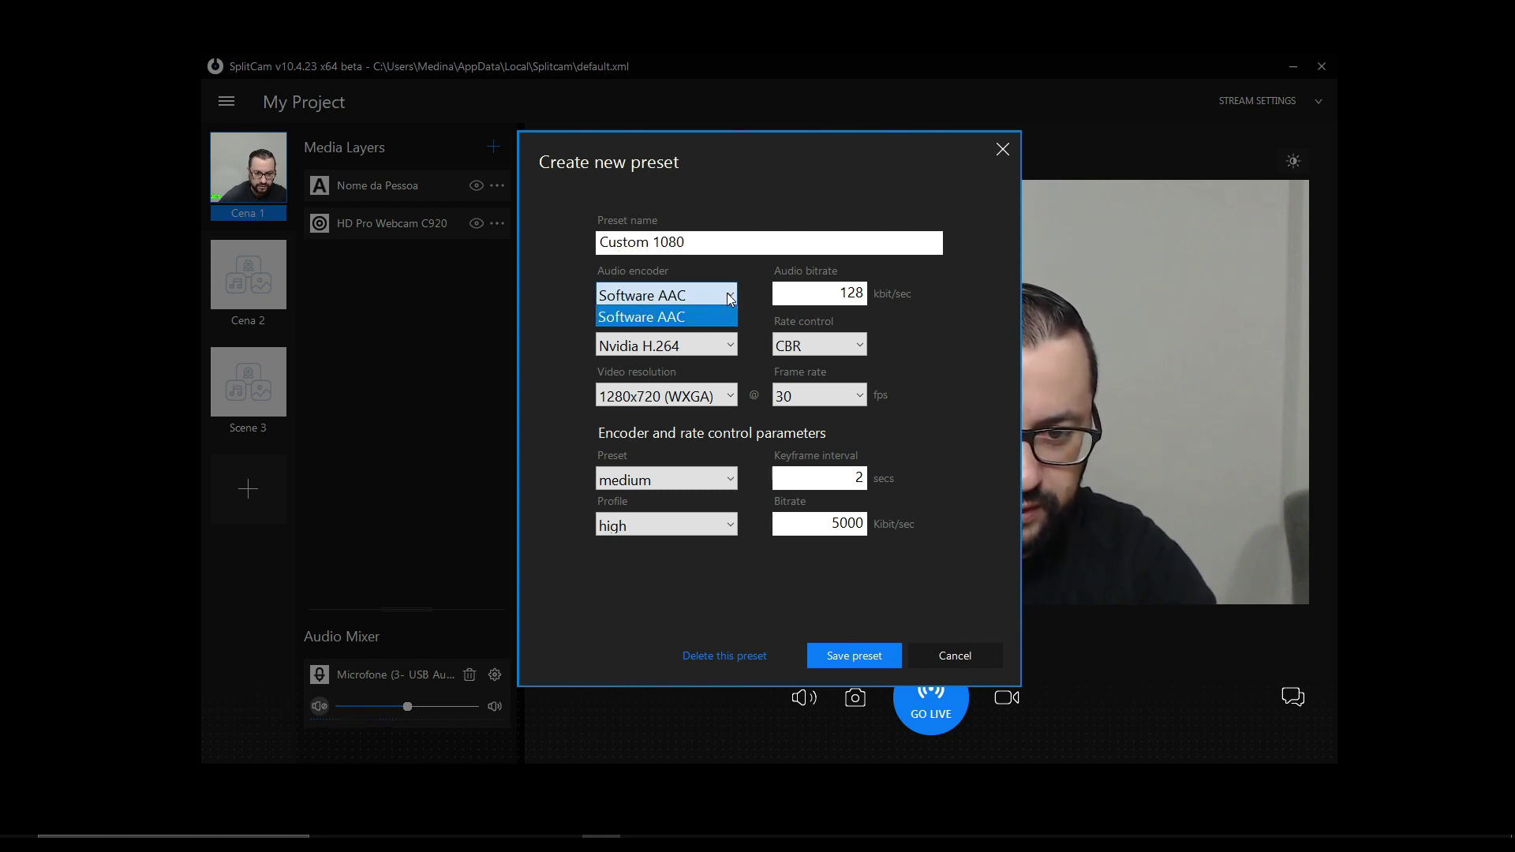
left_click(632, 290)
left_click(695, 294)
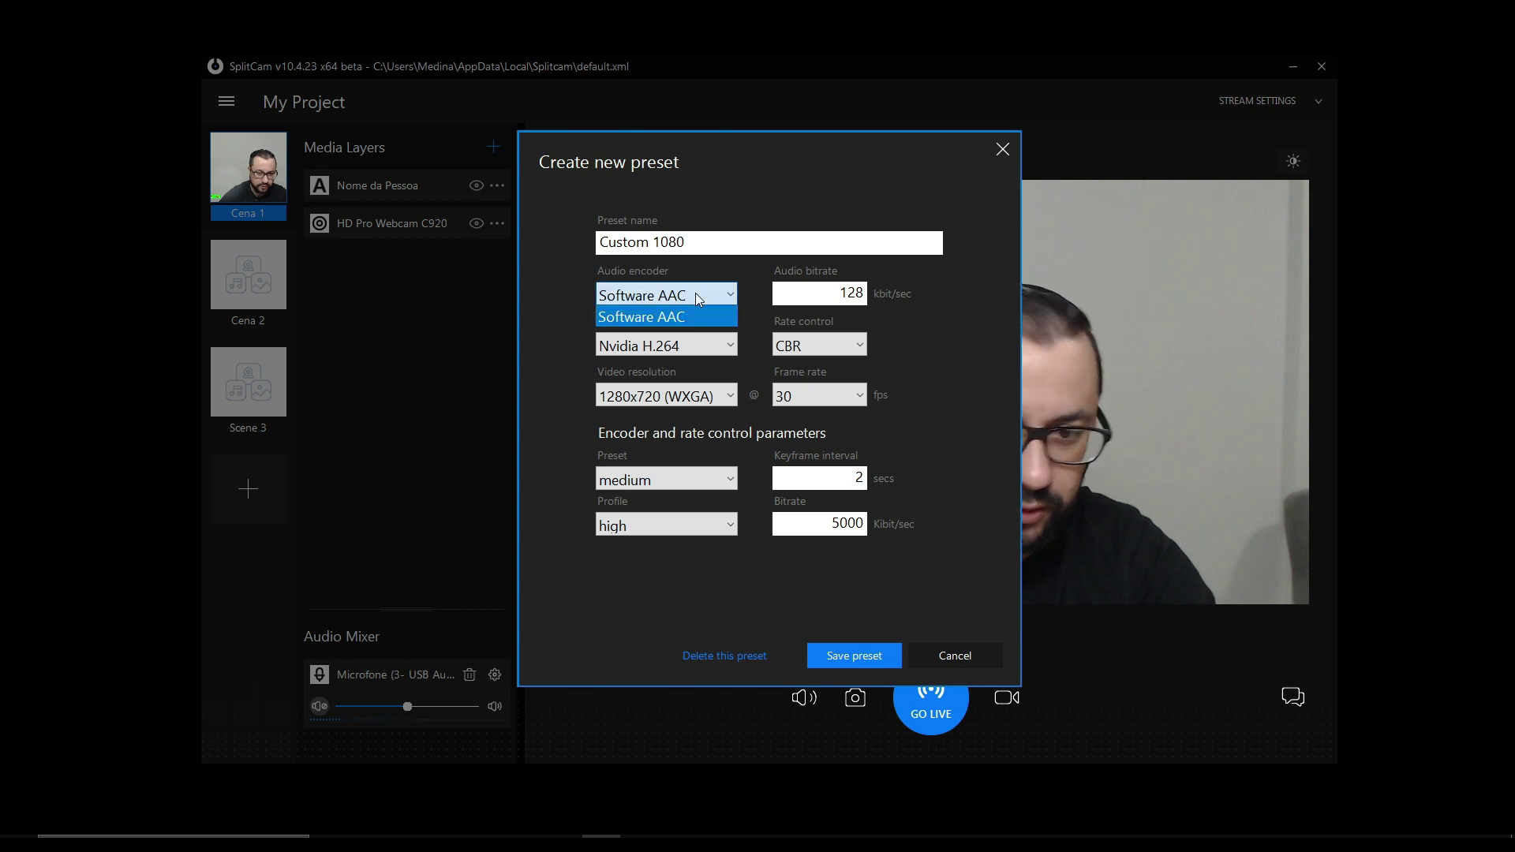
left_click(695, 292)
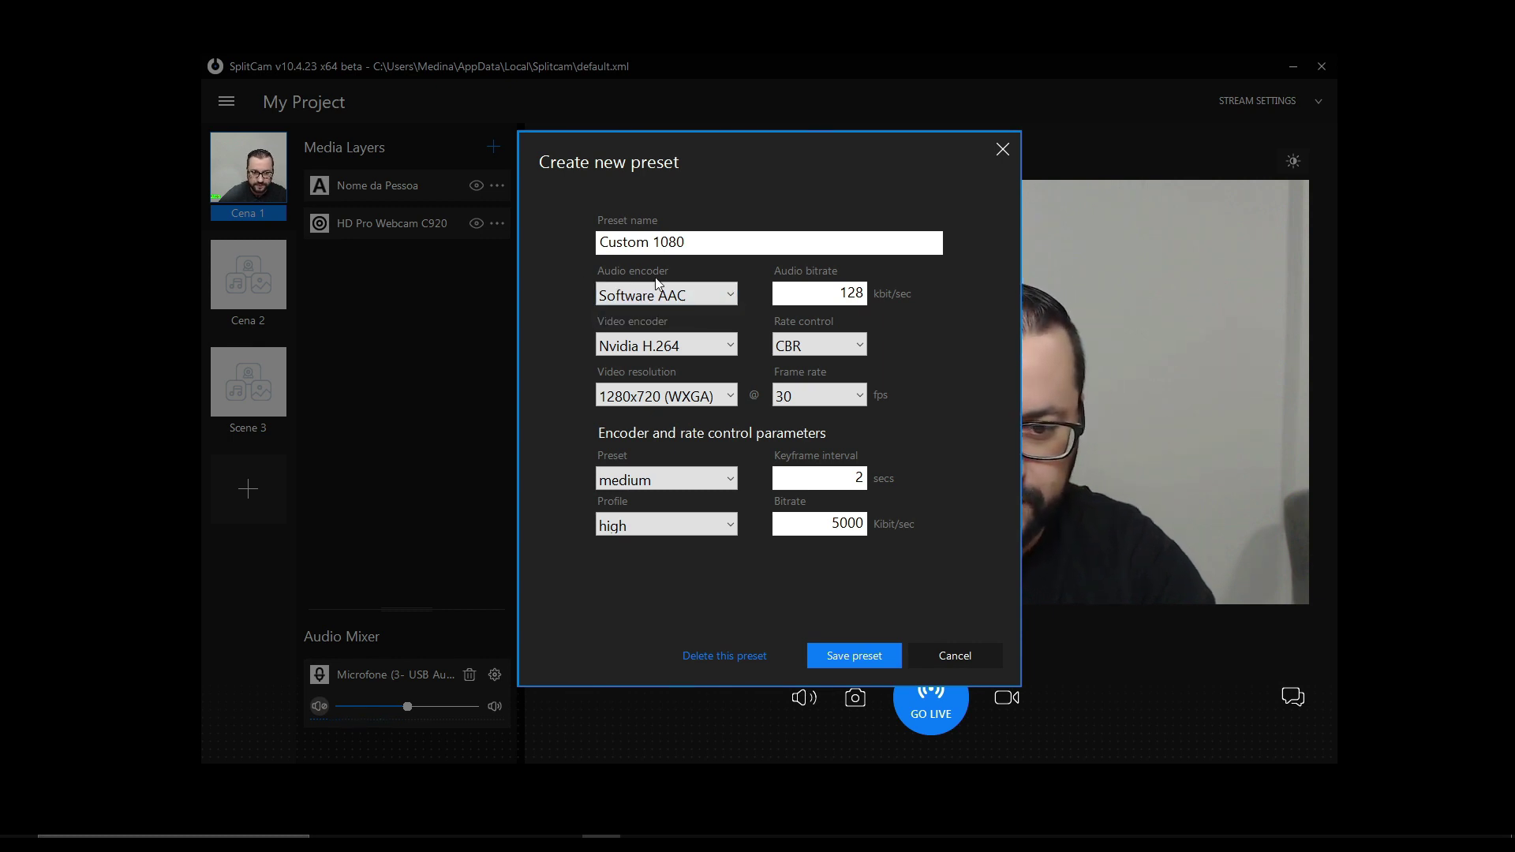
left_click(723, 297)
left_click(722, 298)
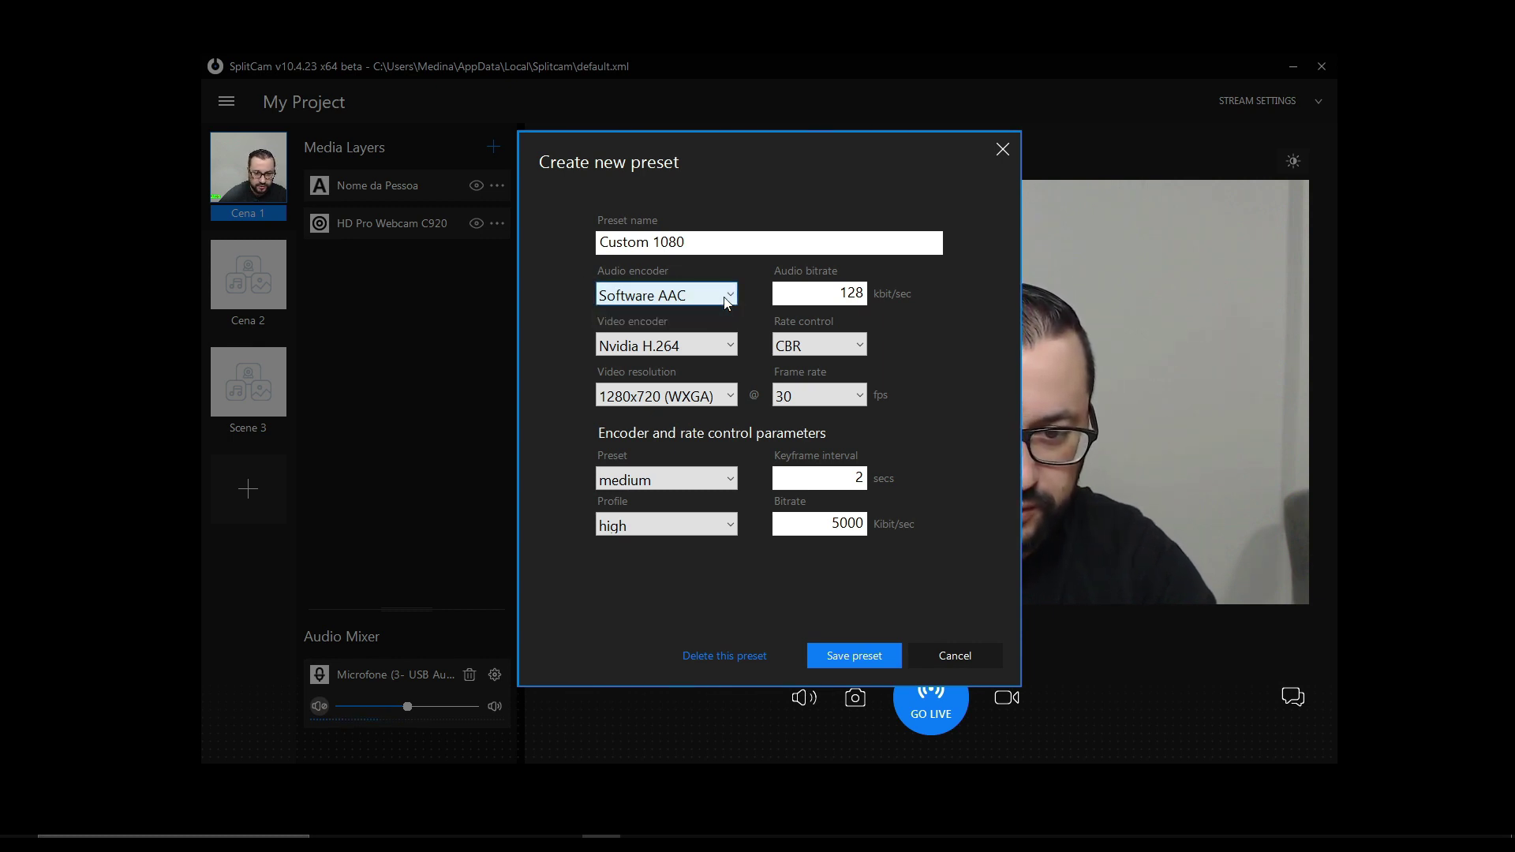
left_click_drag(835, 296, 870, 295)
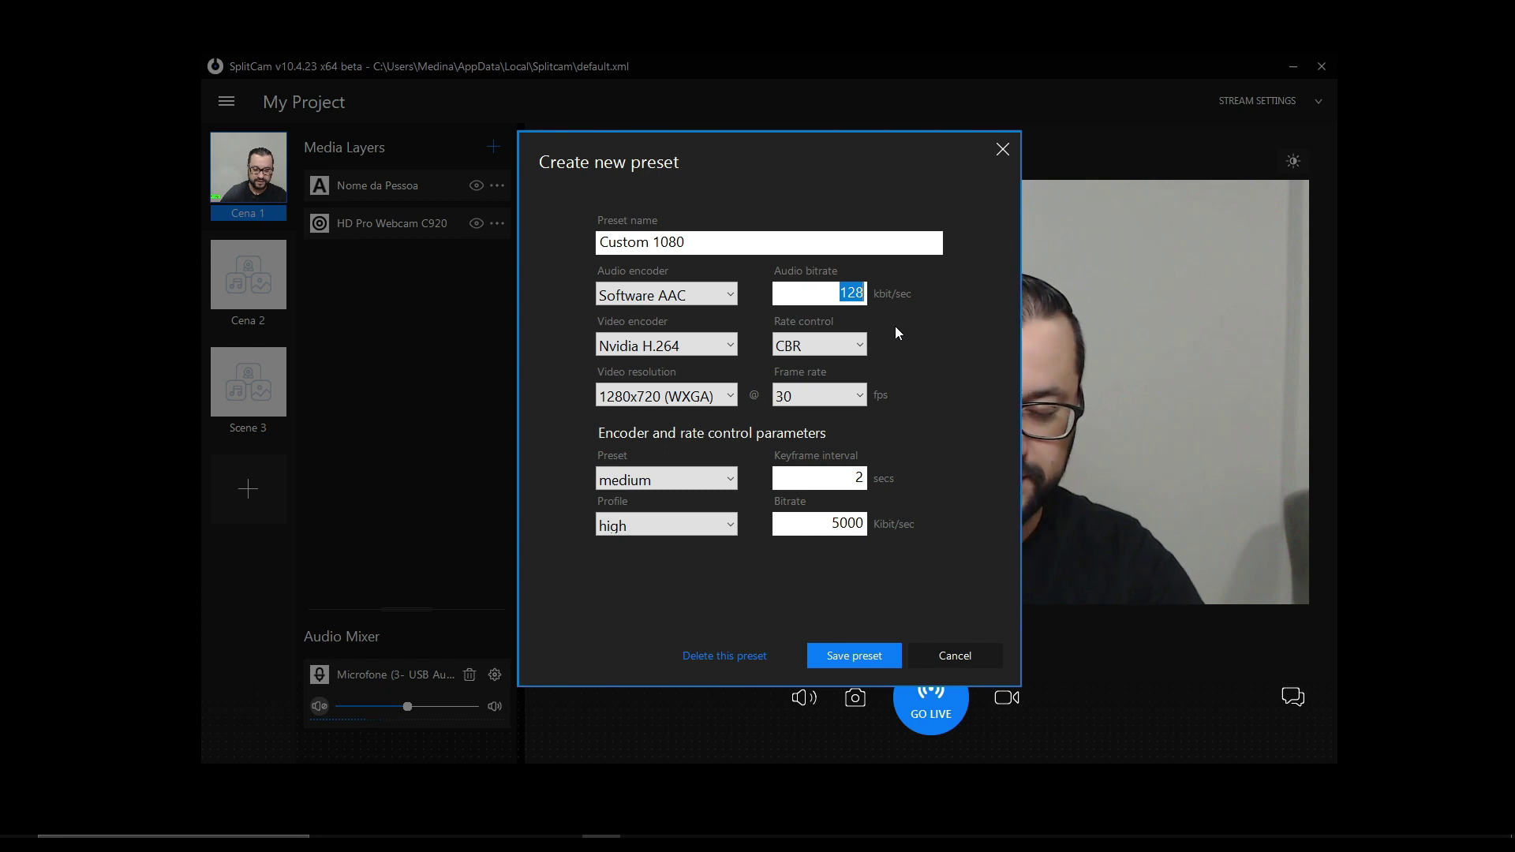
- Set Nvidia H.264, CBR, 1920x1080 (FHD), 6000 kbit/s, medium preset, and save Custom 1080
left_click(729, 349)
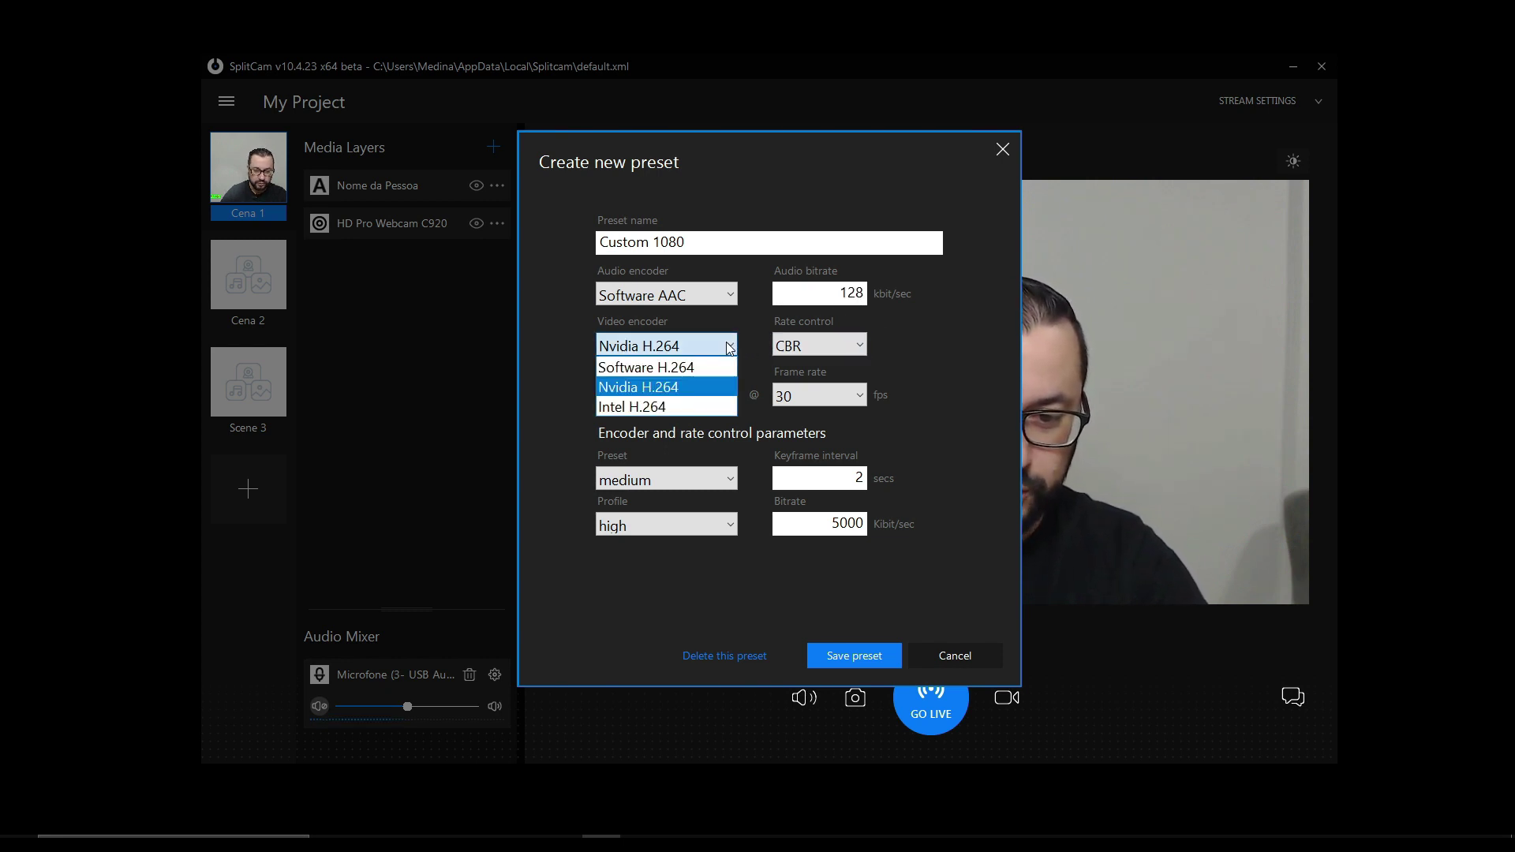
left_click(675, 386)
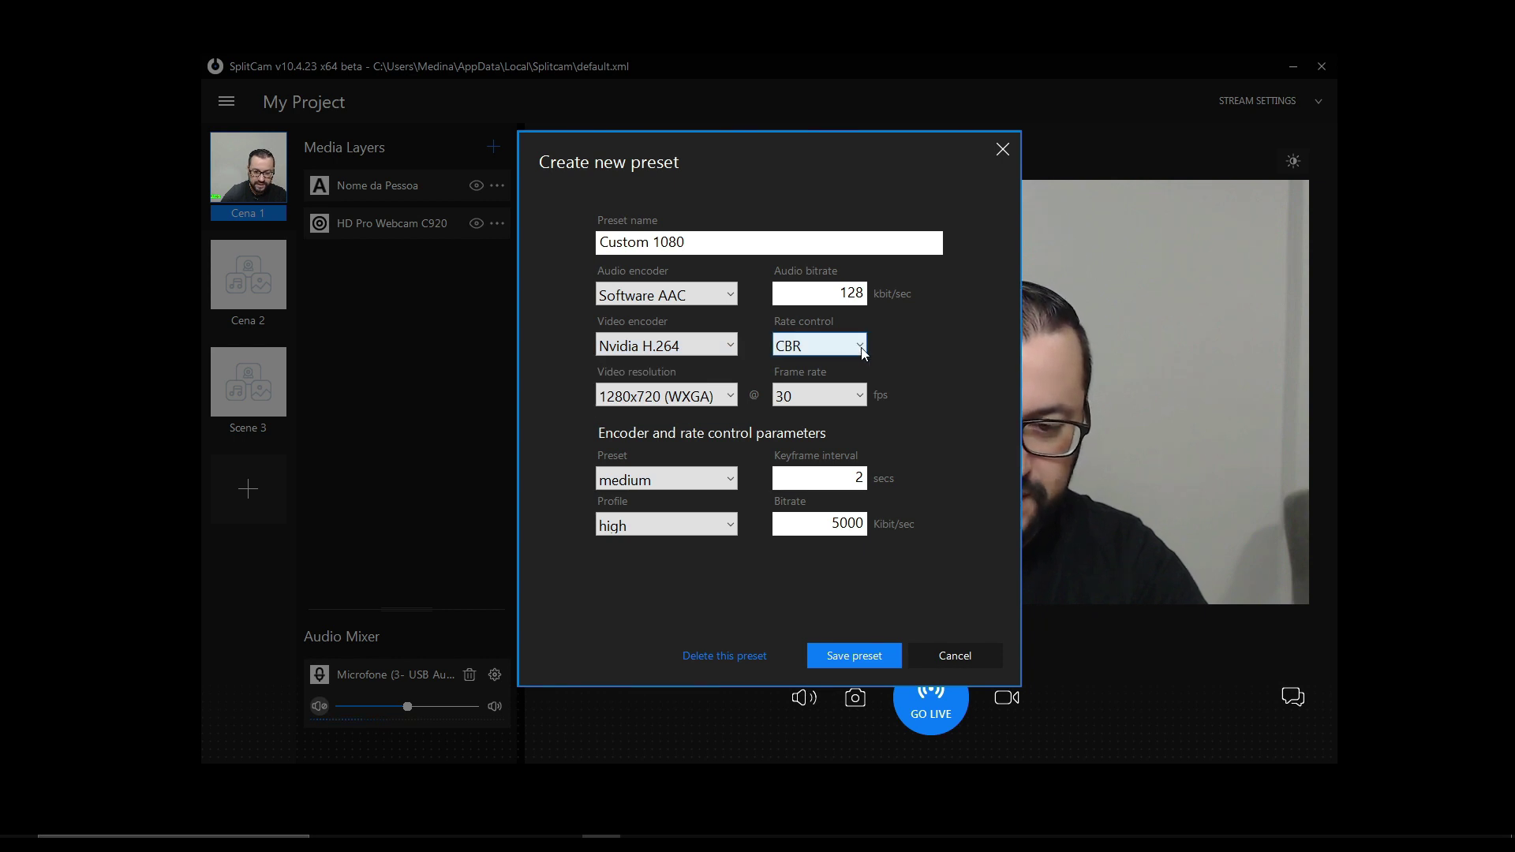
left_click(860, 346)
left_click(864, 352)
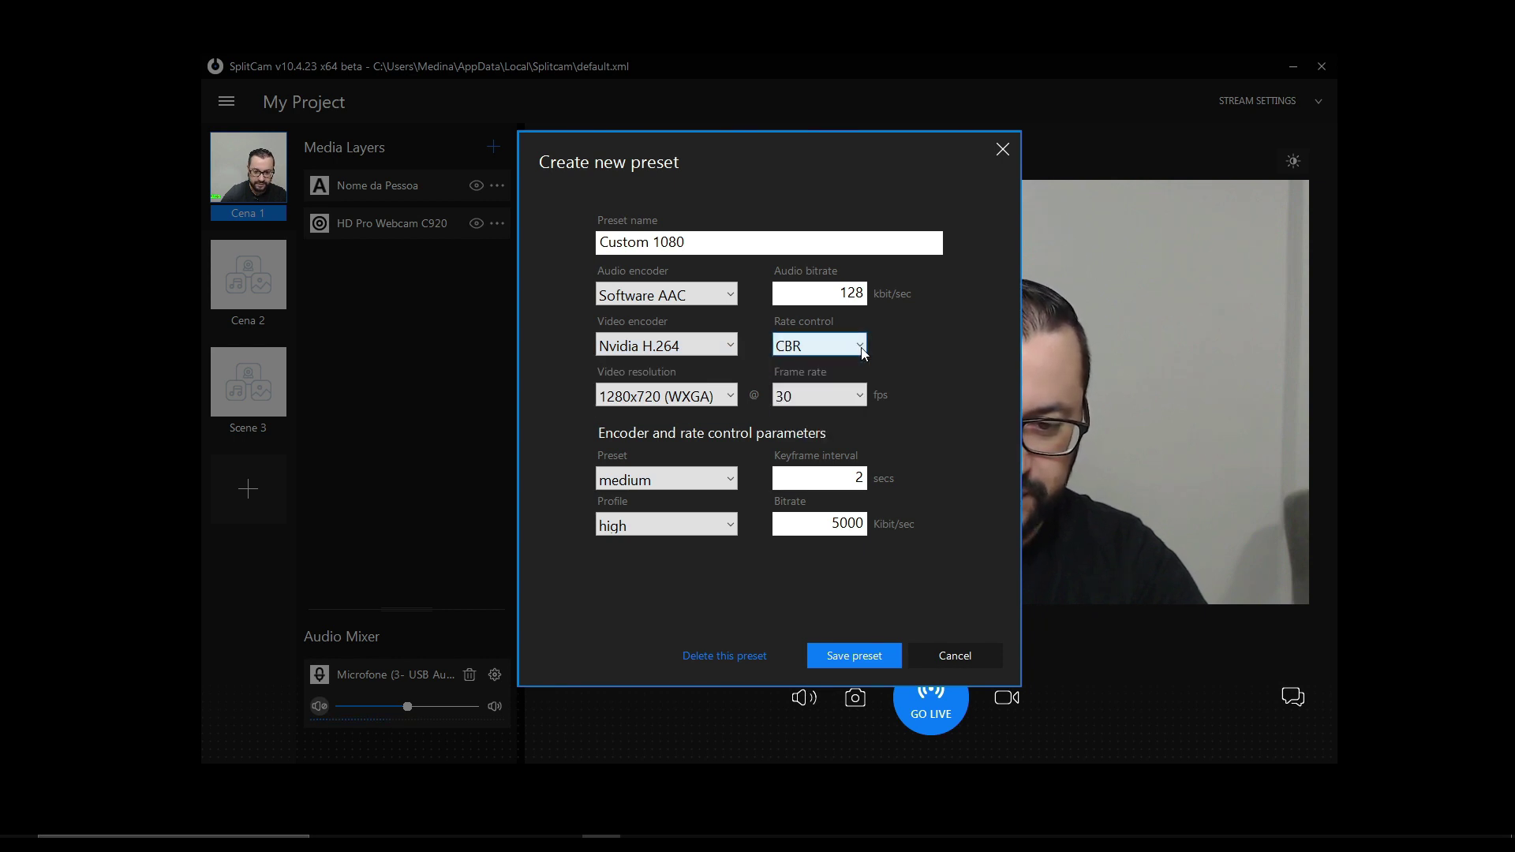
left_click(731, 396)
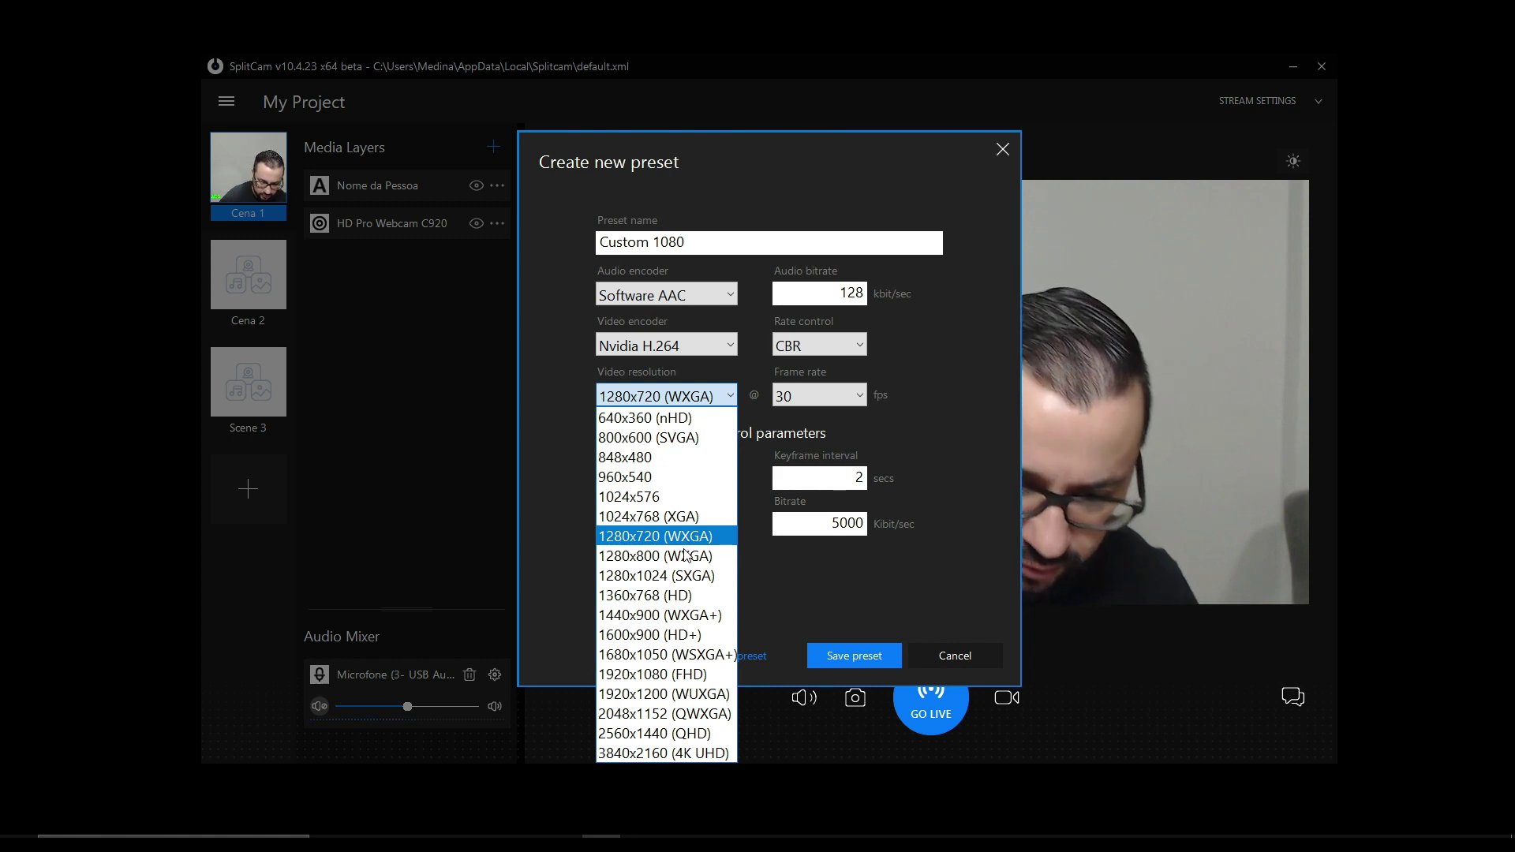
left_click(683, 675)
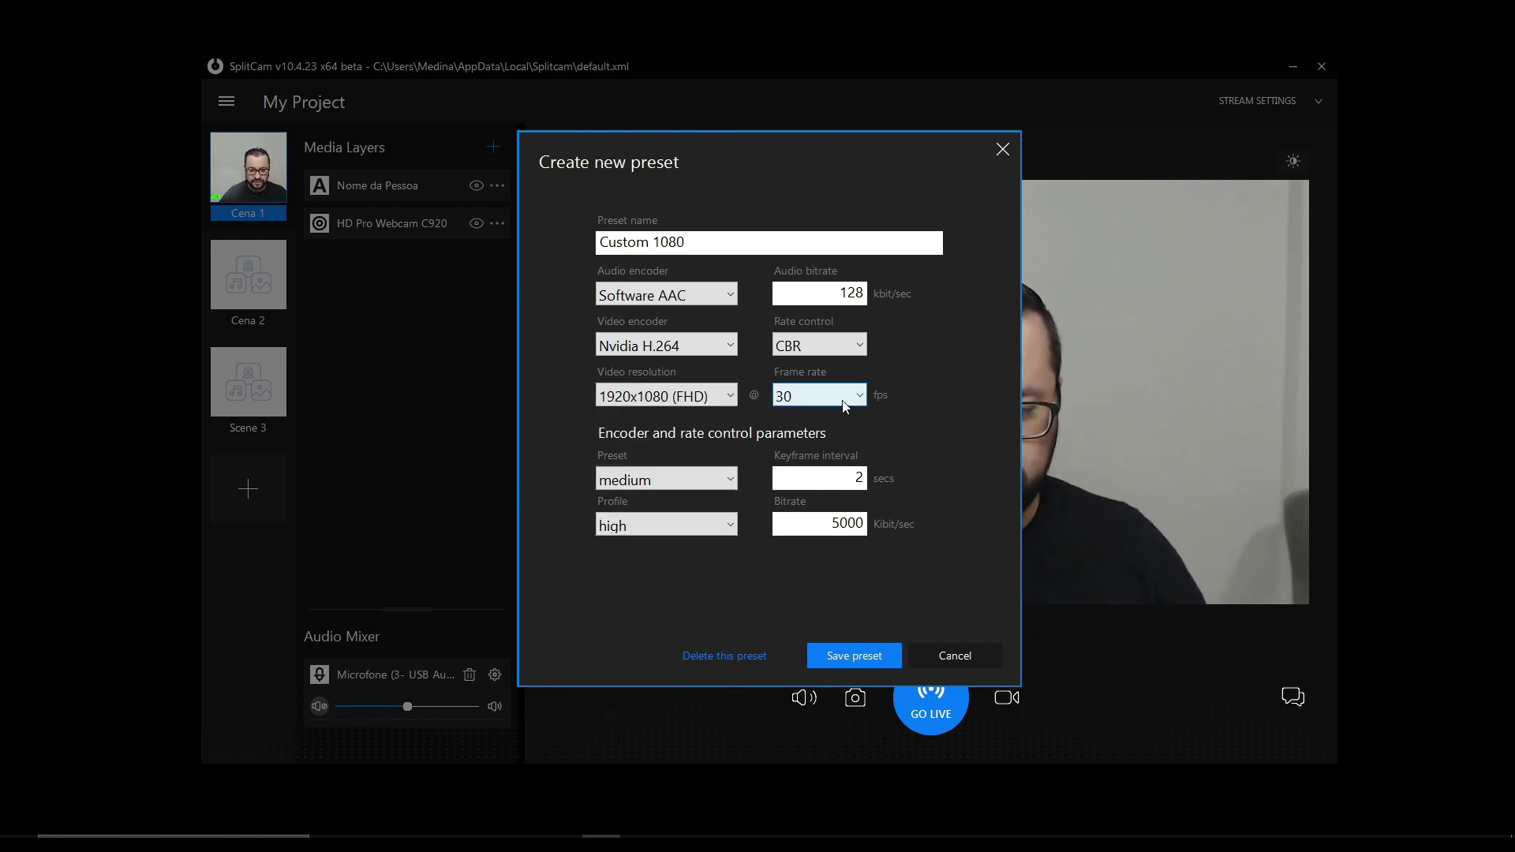
left_click(720, 484)
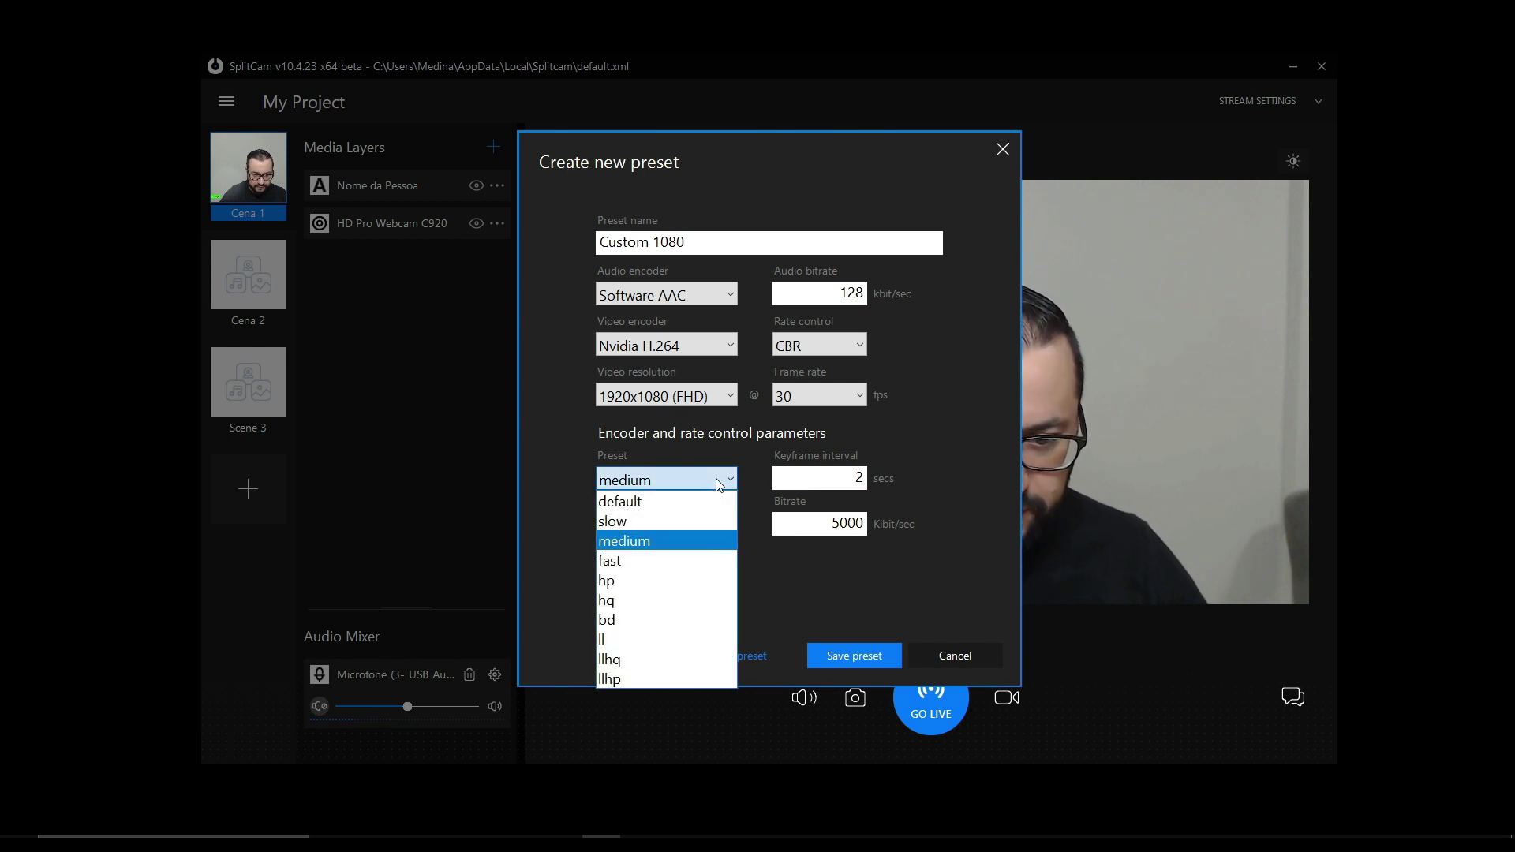
left_click(662, 541)
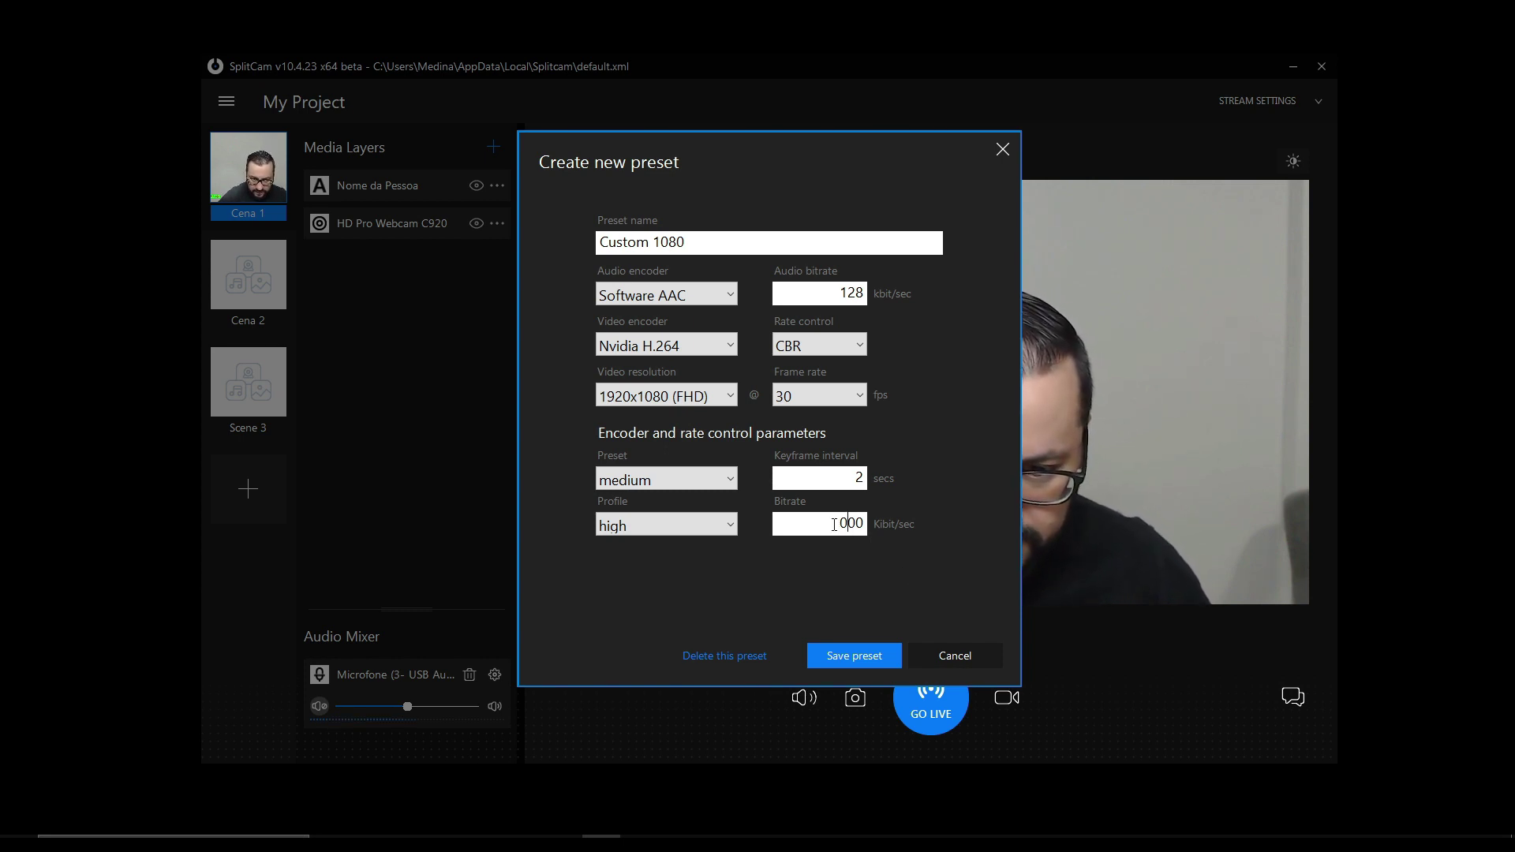
left_click(848, 654)
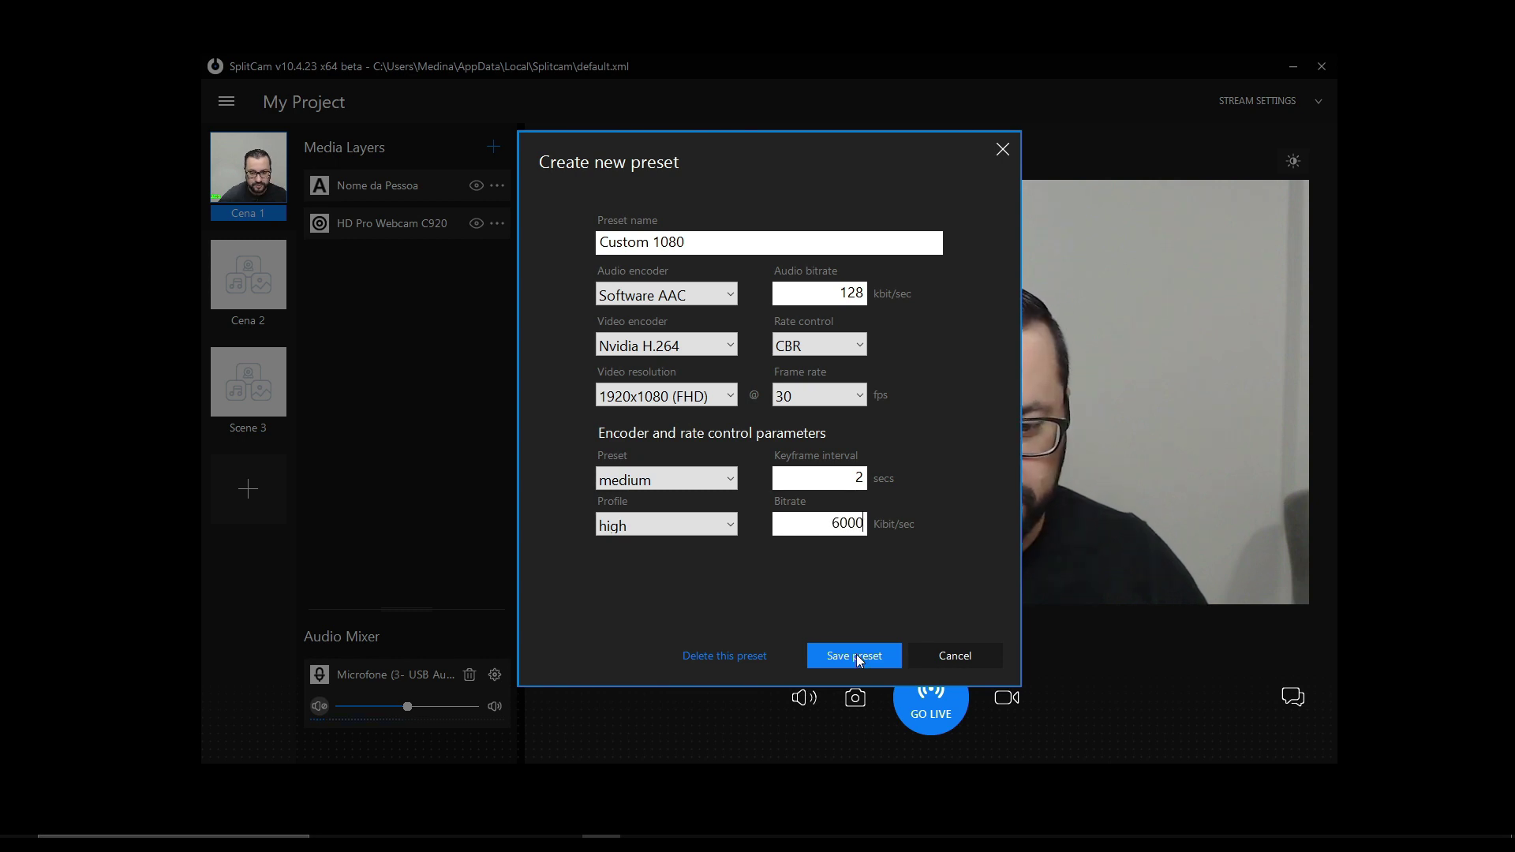
left_click(903, 534)
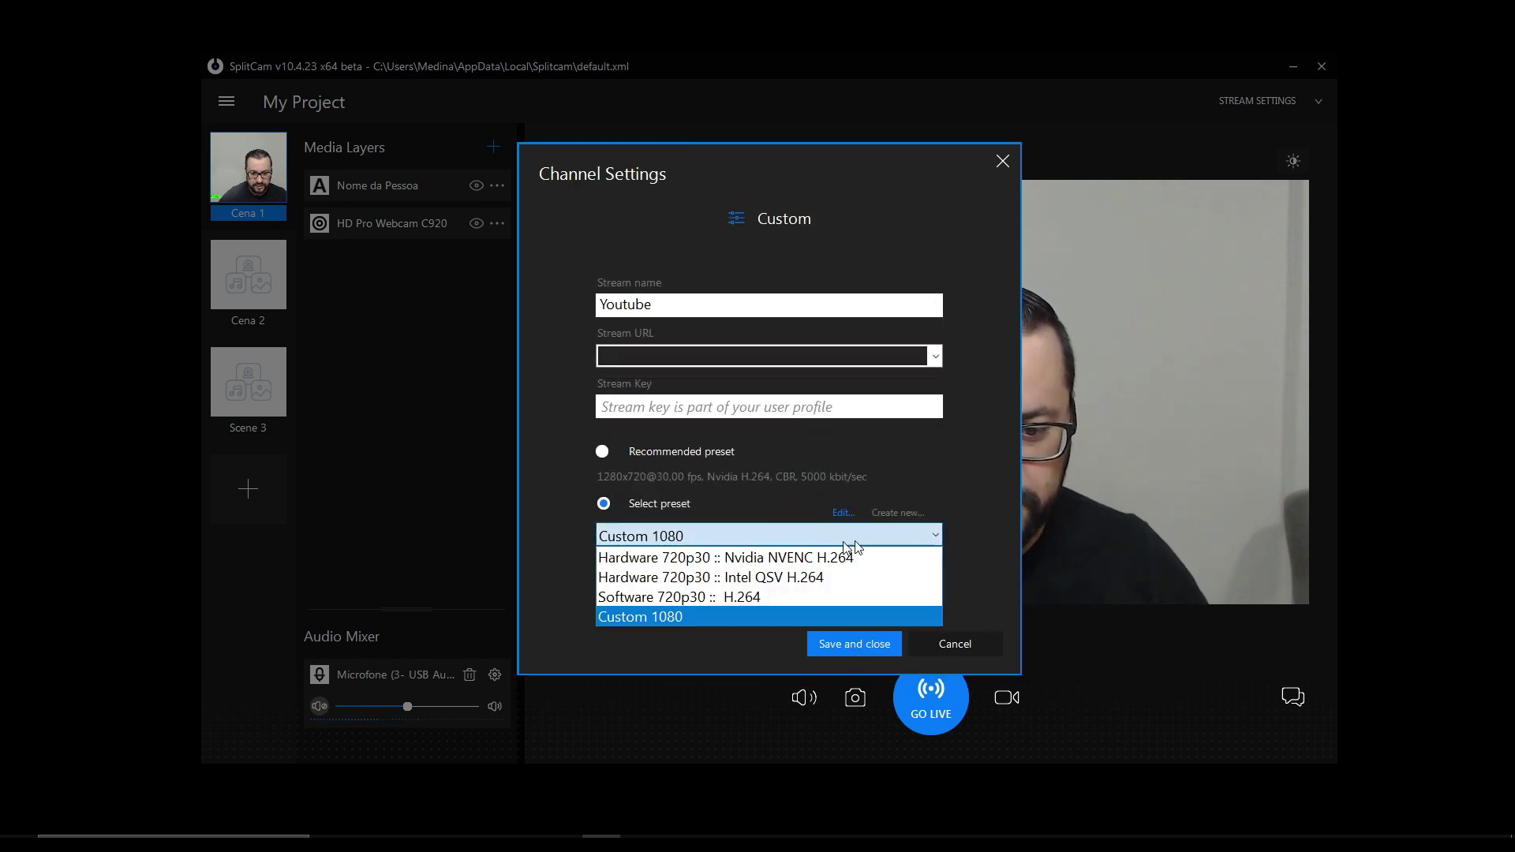
- Select Custom 1080, enter the stream key, and save and close the Youtube channel
left_click(669, 617)
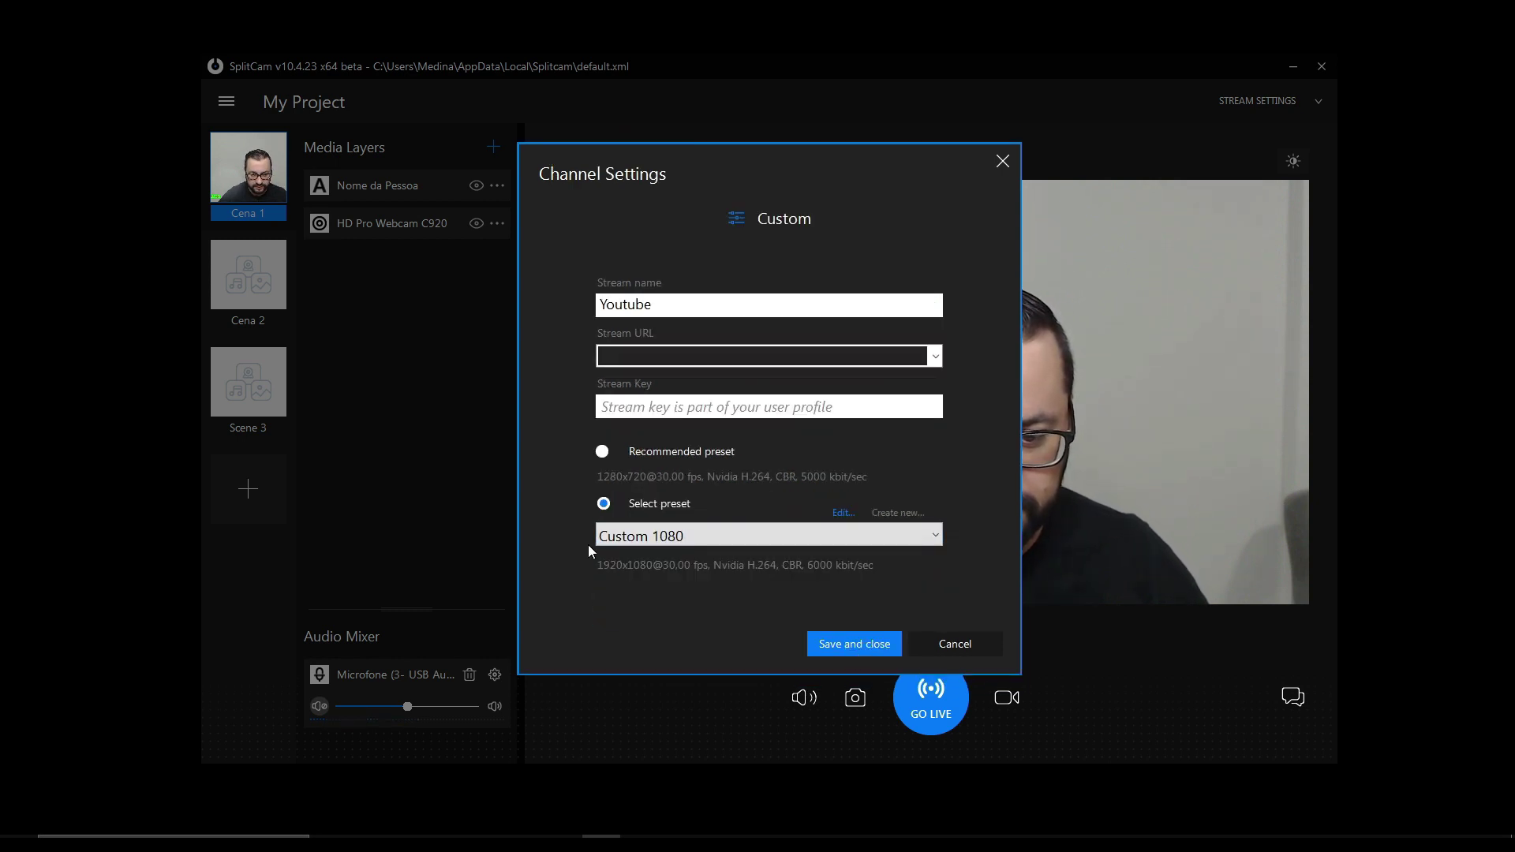
left_click(612, 536)
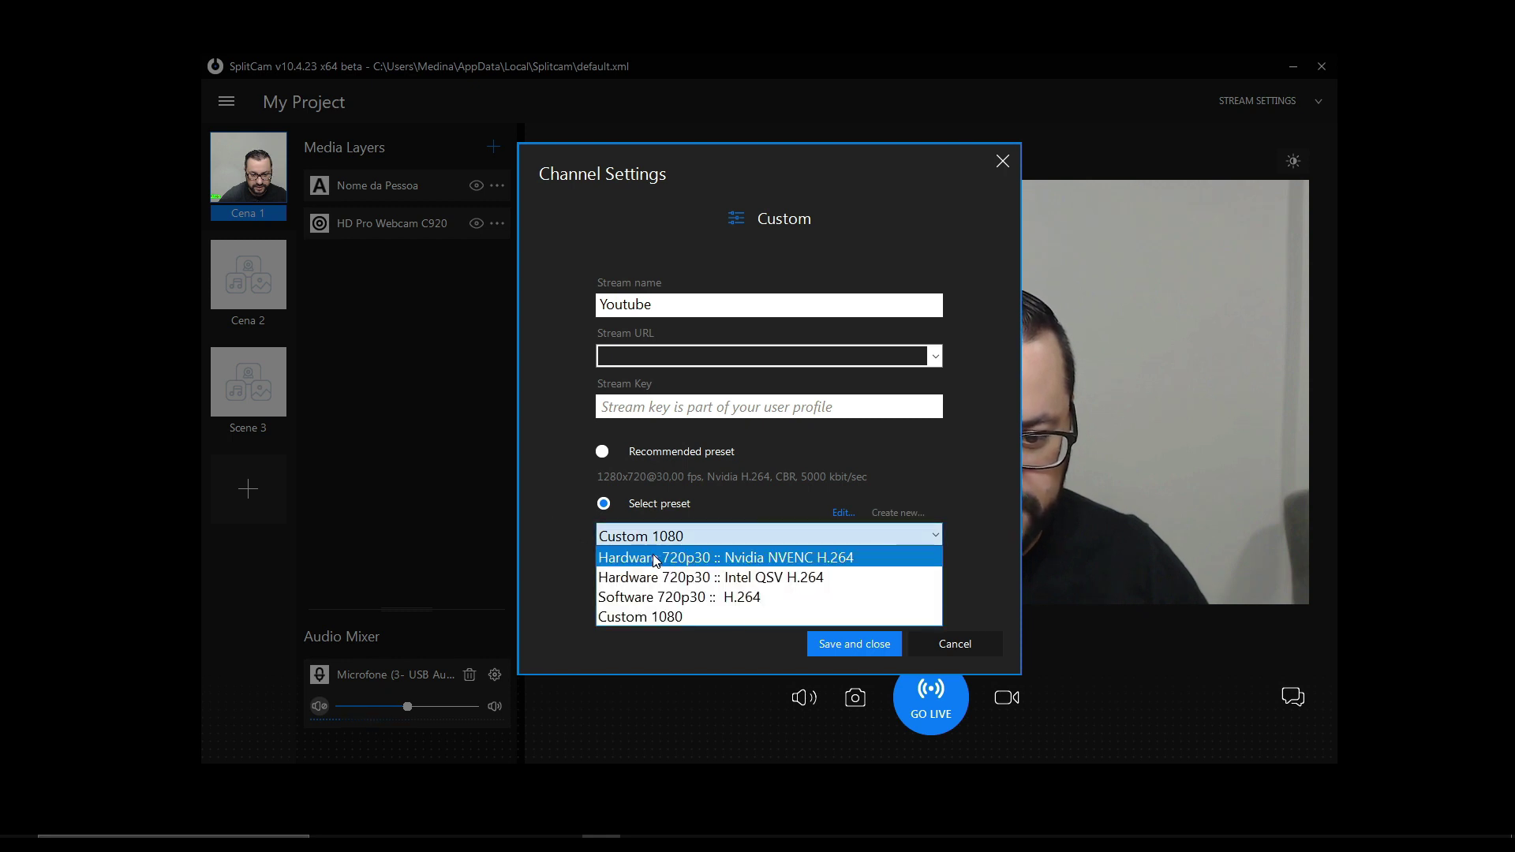
left_click(577, 537)
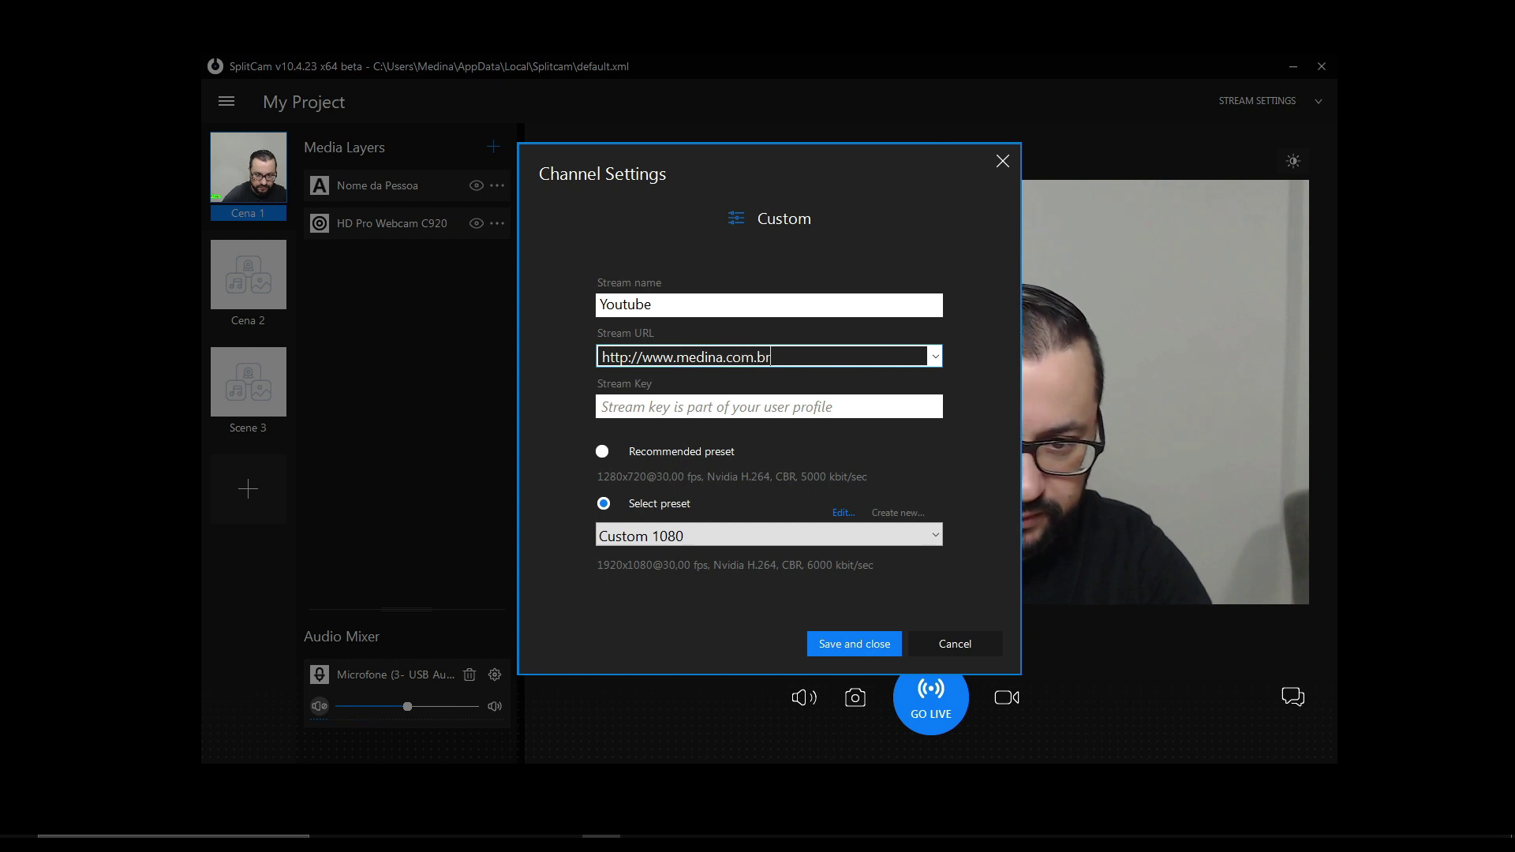
left_click(729, 402)
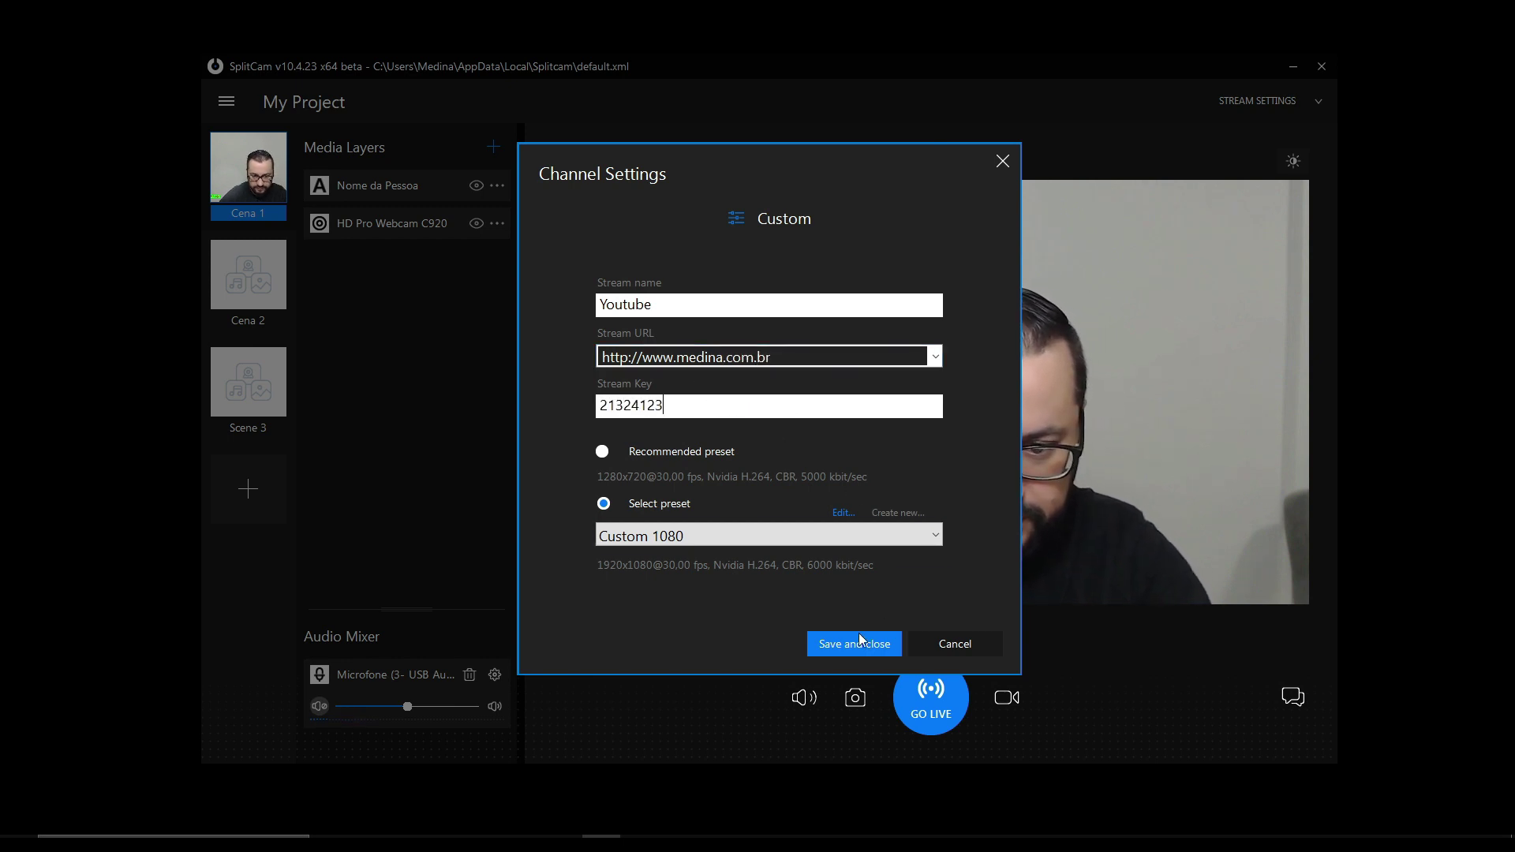
left_click(858, 640)
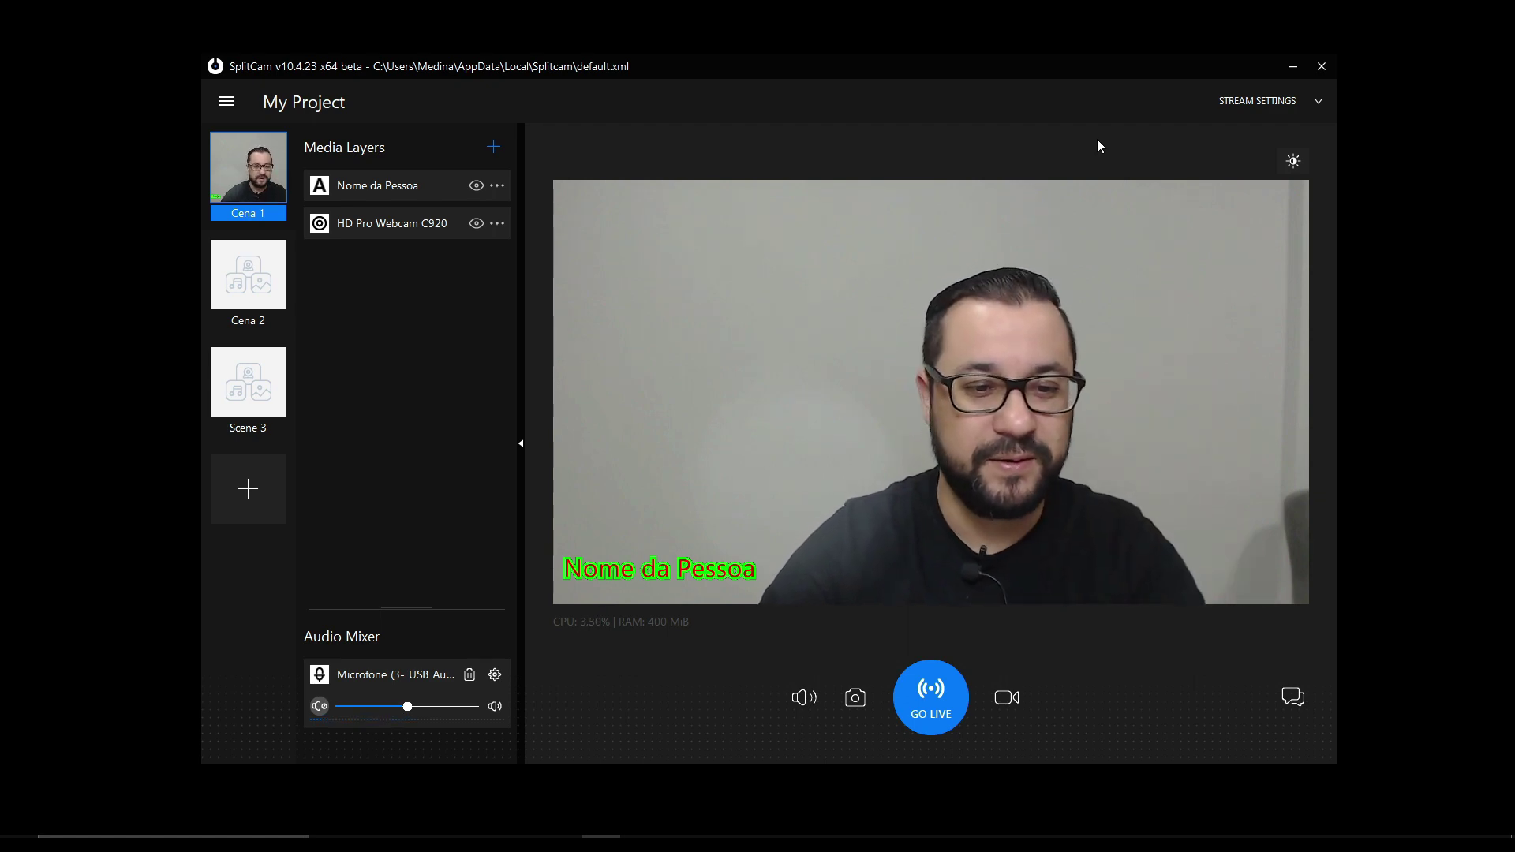
- Toggle the Youtube channel off and back on in the channel list, then begin adding a new channel
left_click(1296, 101)
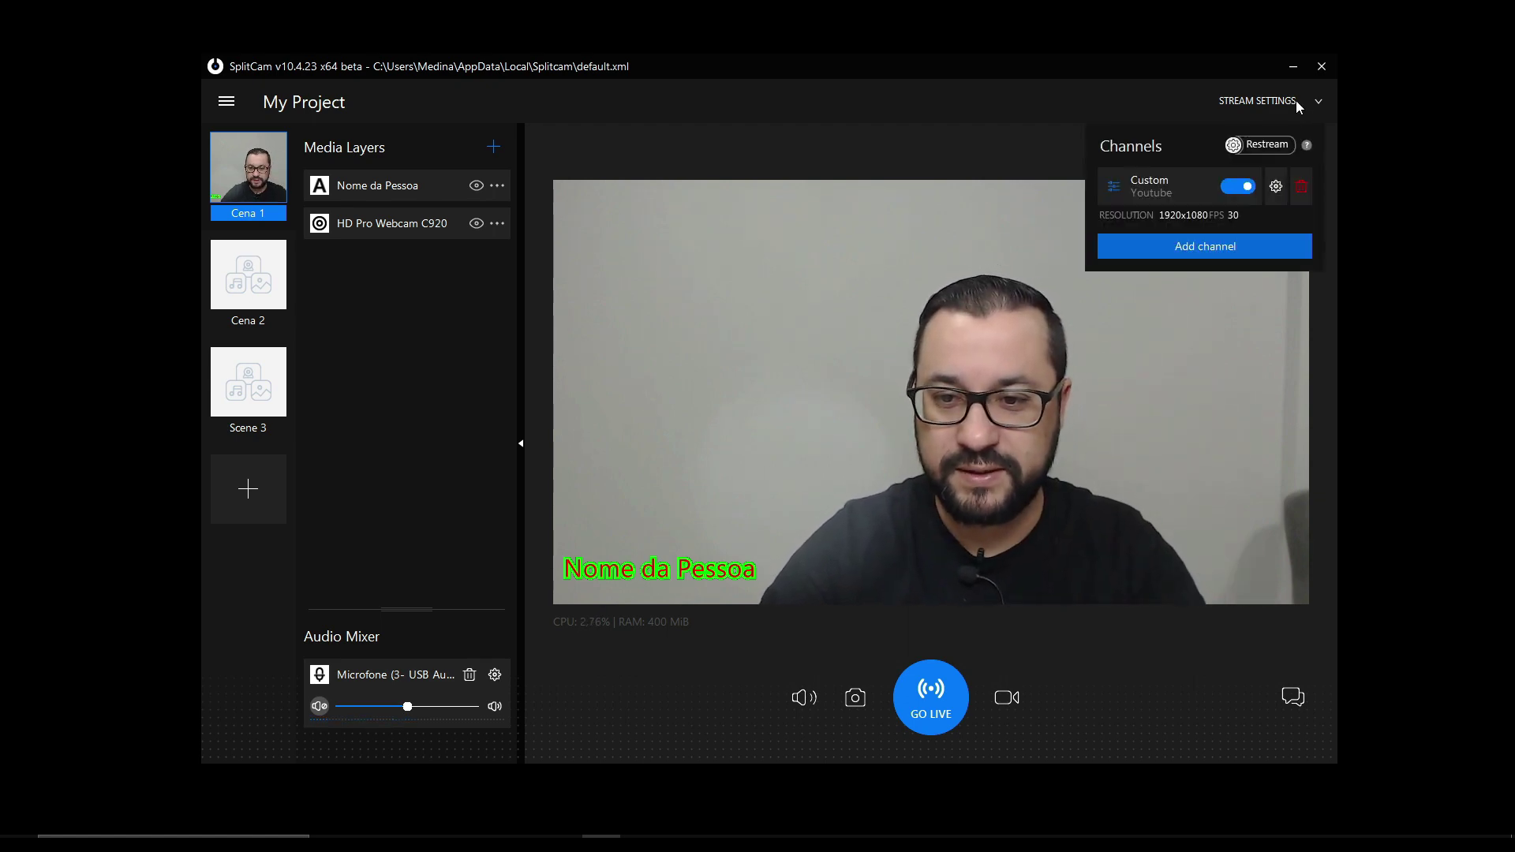
left_click(1240, 187)
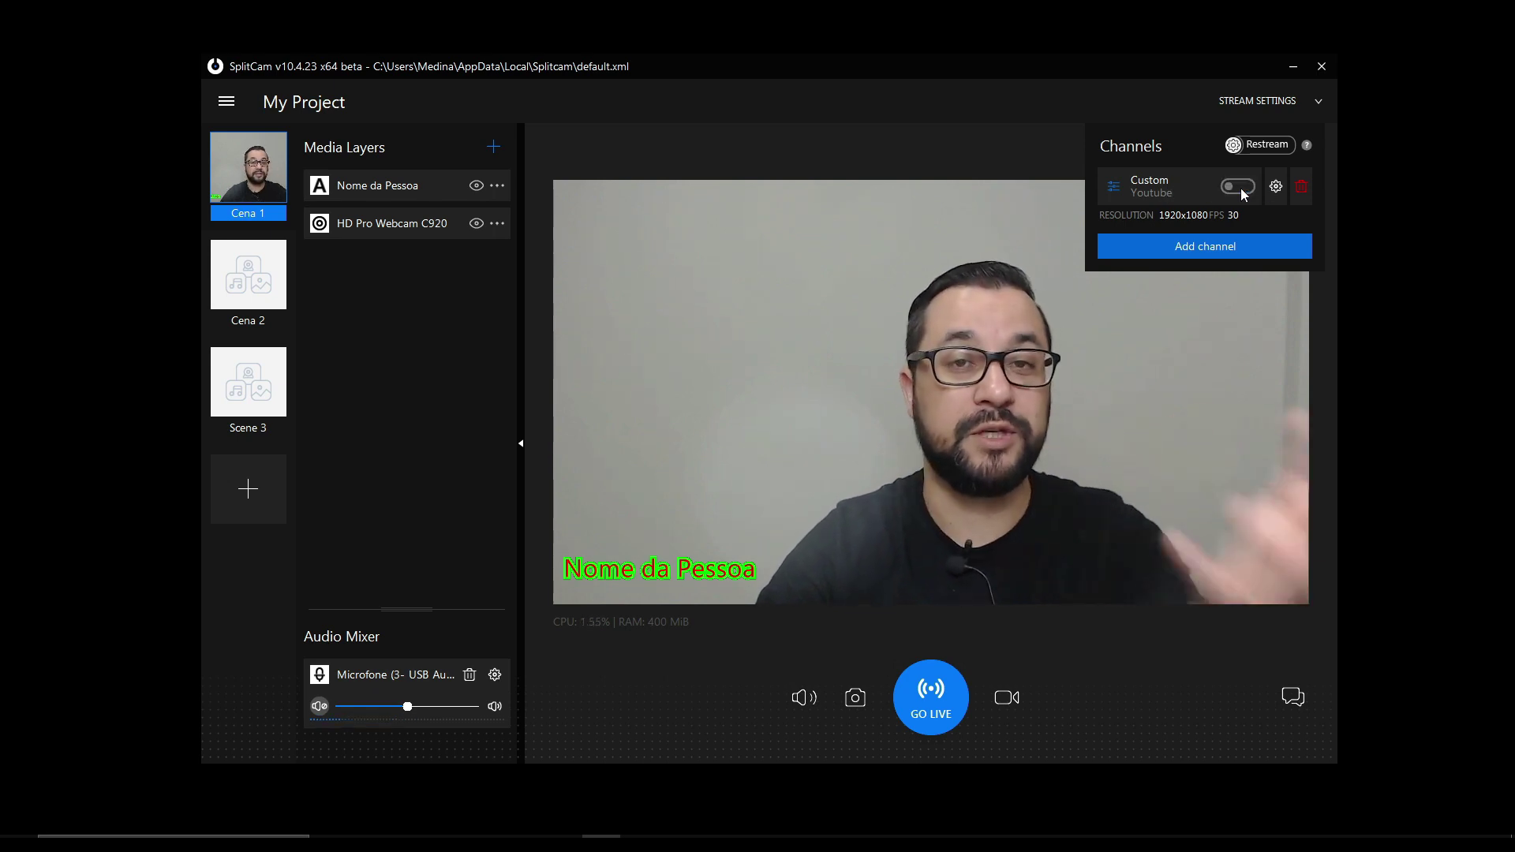
left_click(1237, 187)
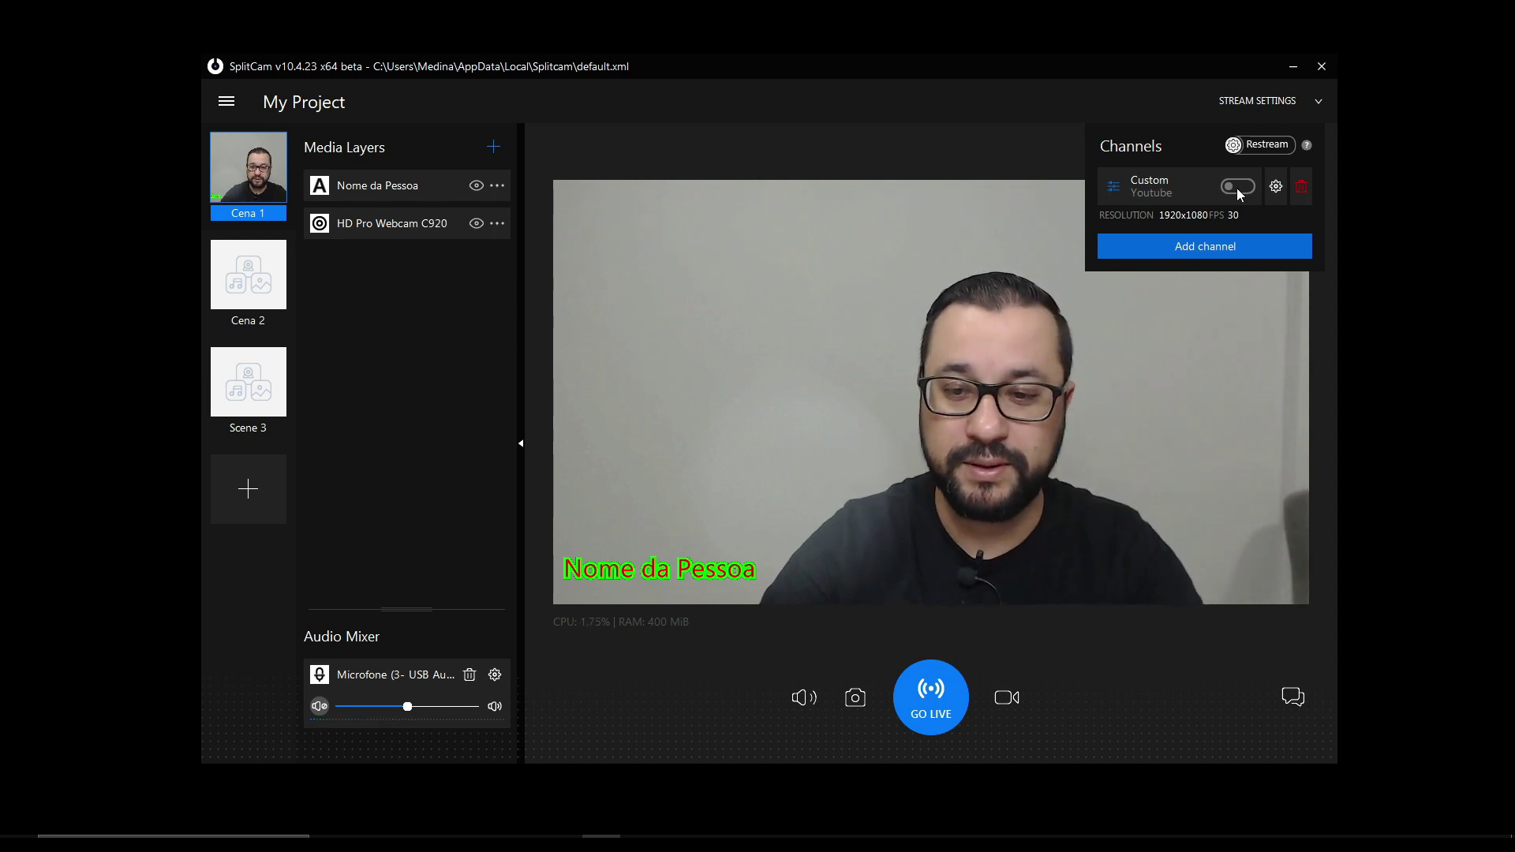
left_click(1208, 247)
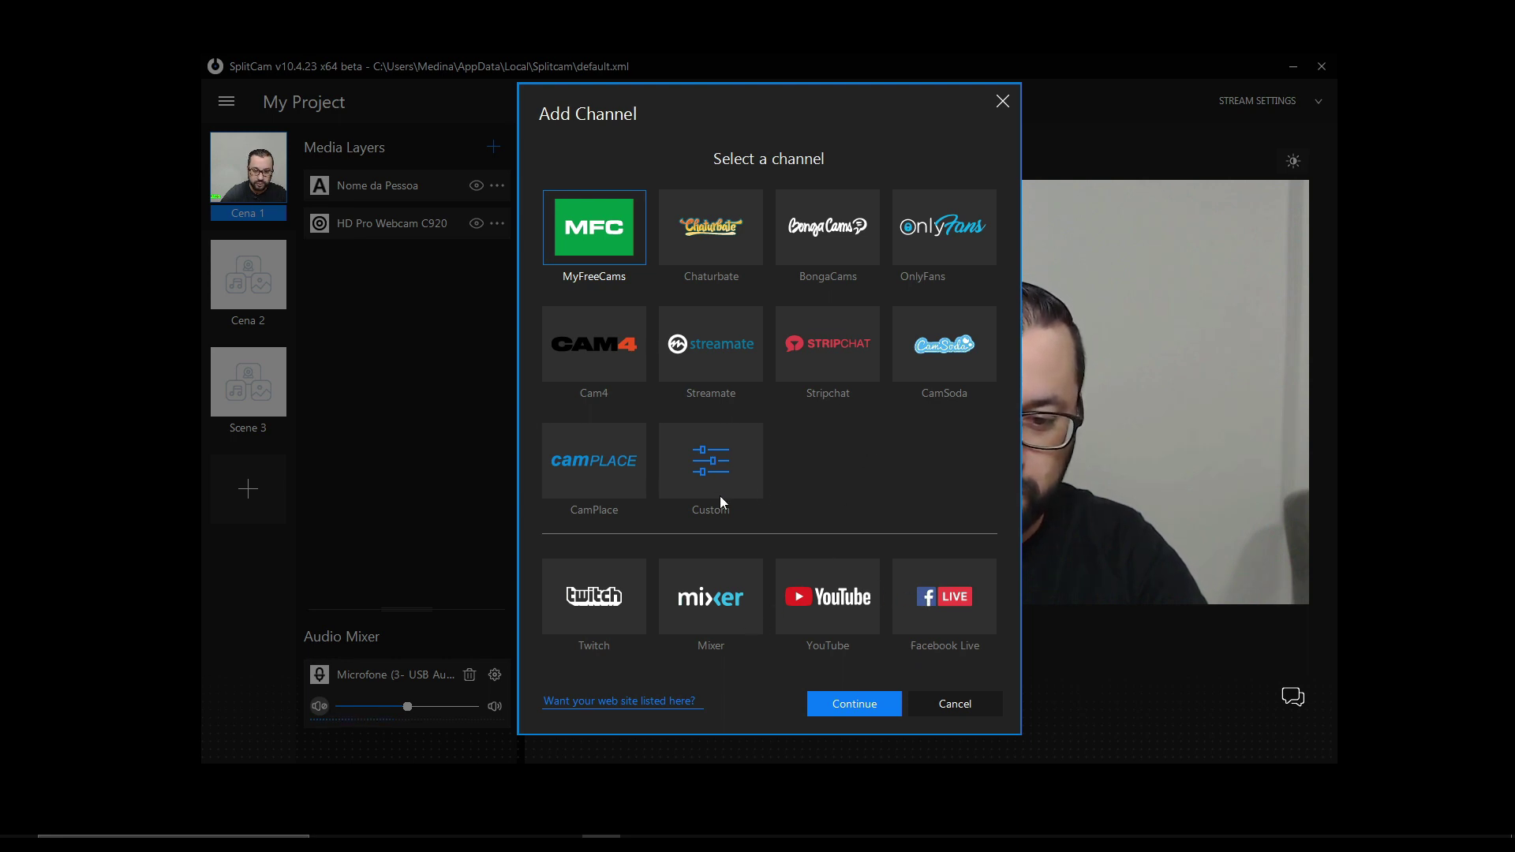
- Add a Facebook Live channel named 'dsfasd' with the Global URL and its stream key
left_click(940, 600)
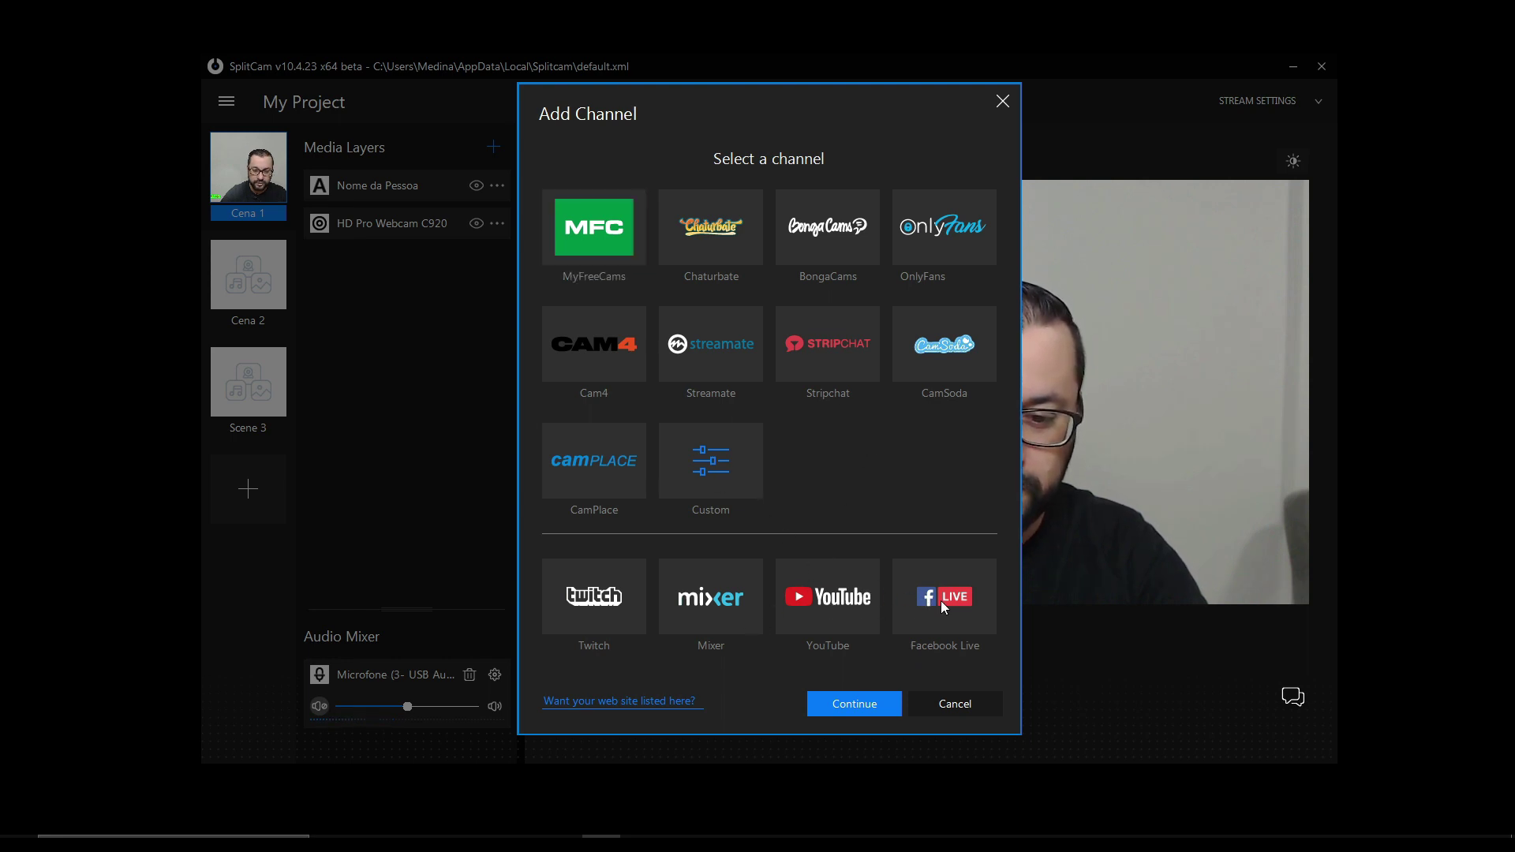
left_click(872, 703)
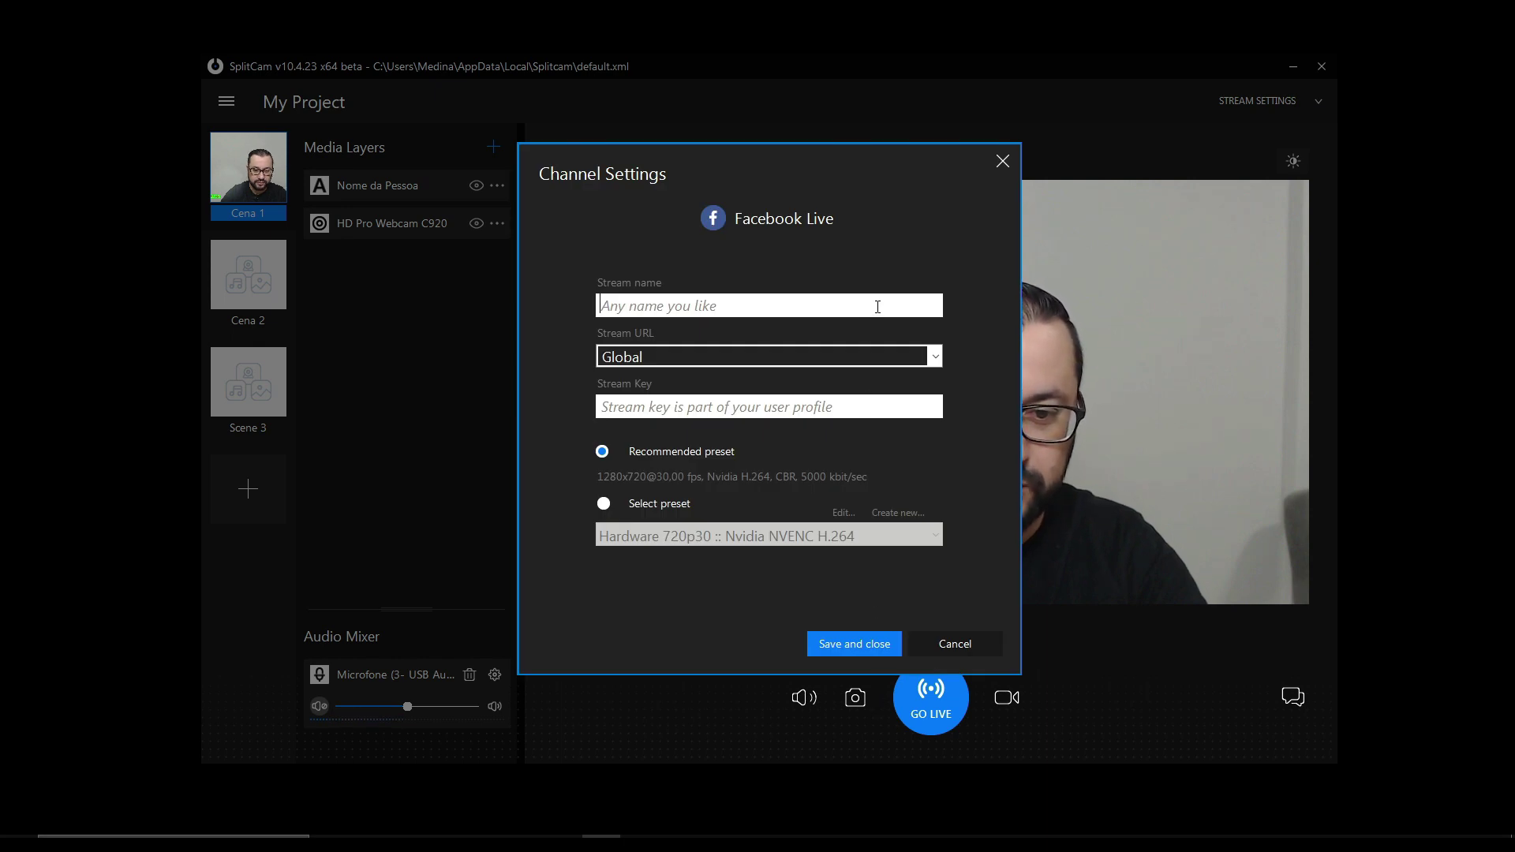
type("dsfasd")
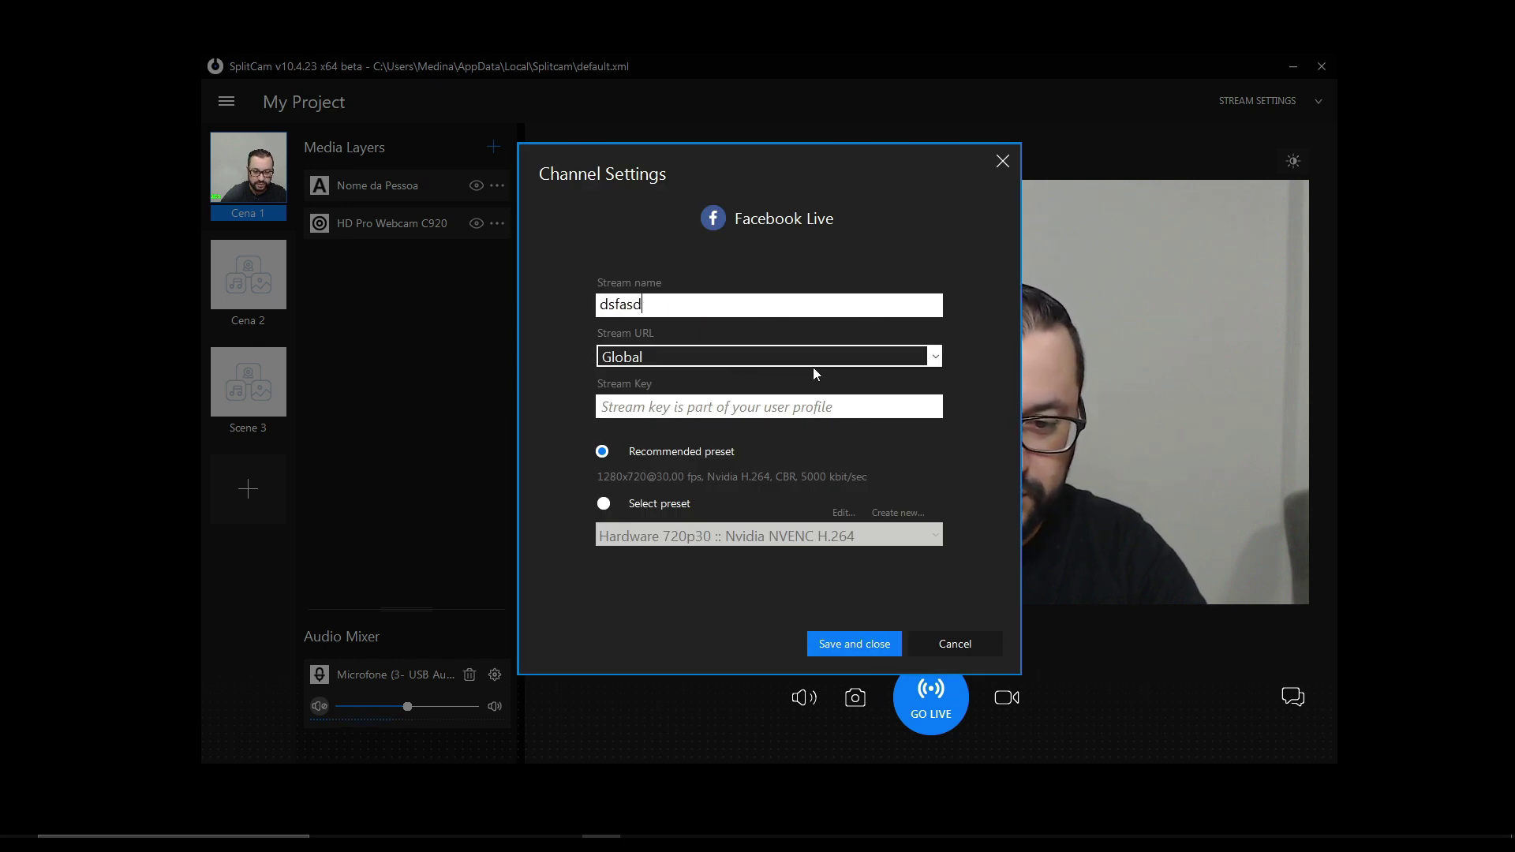
left_click(935, 357)
left_click(934, 358)
left_click(757, 407)
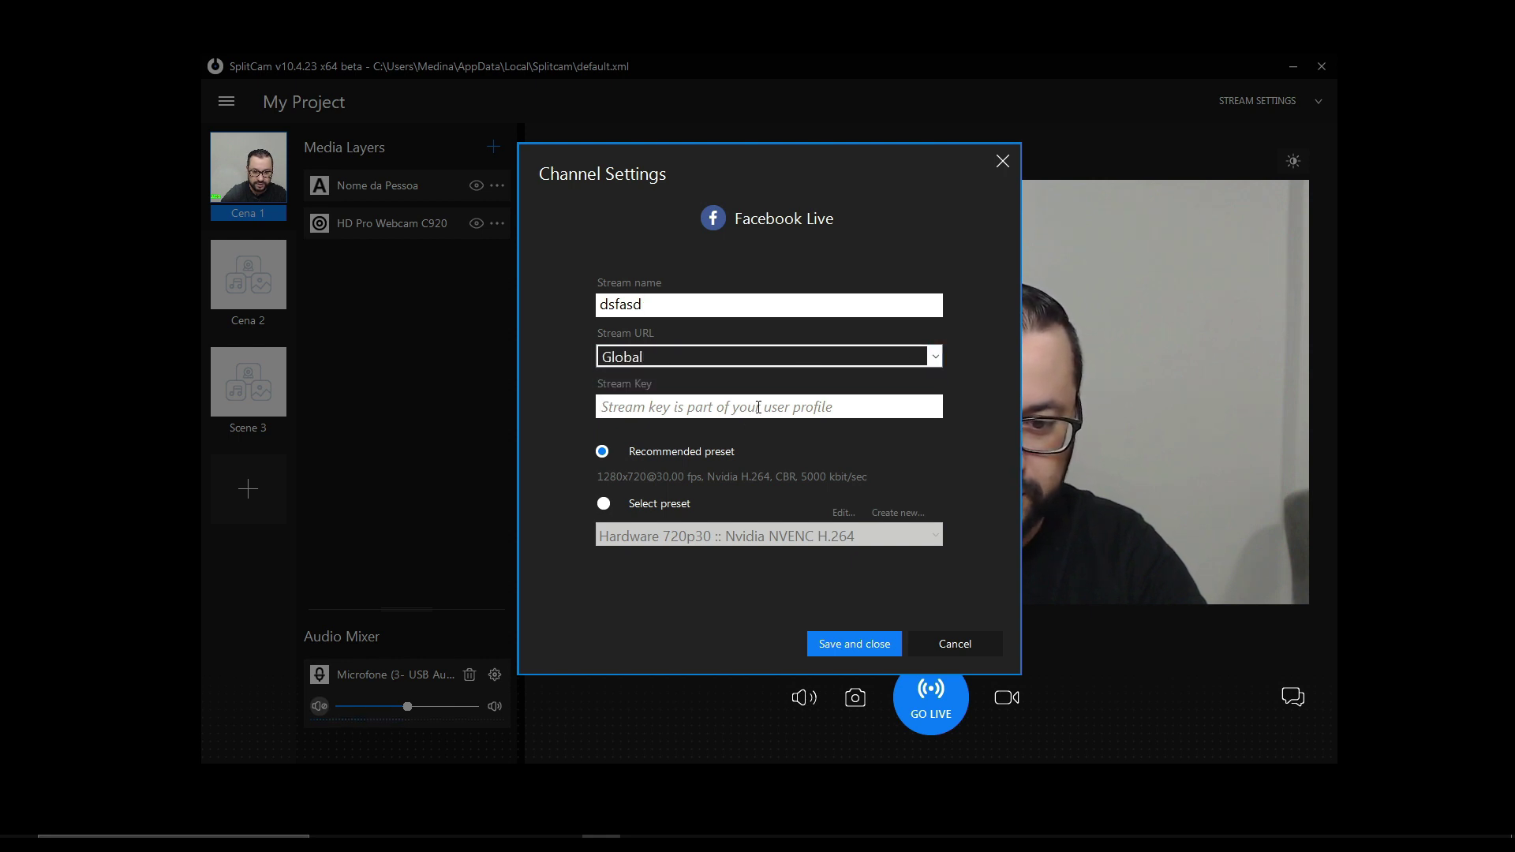
type("3werwertwer")
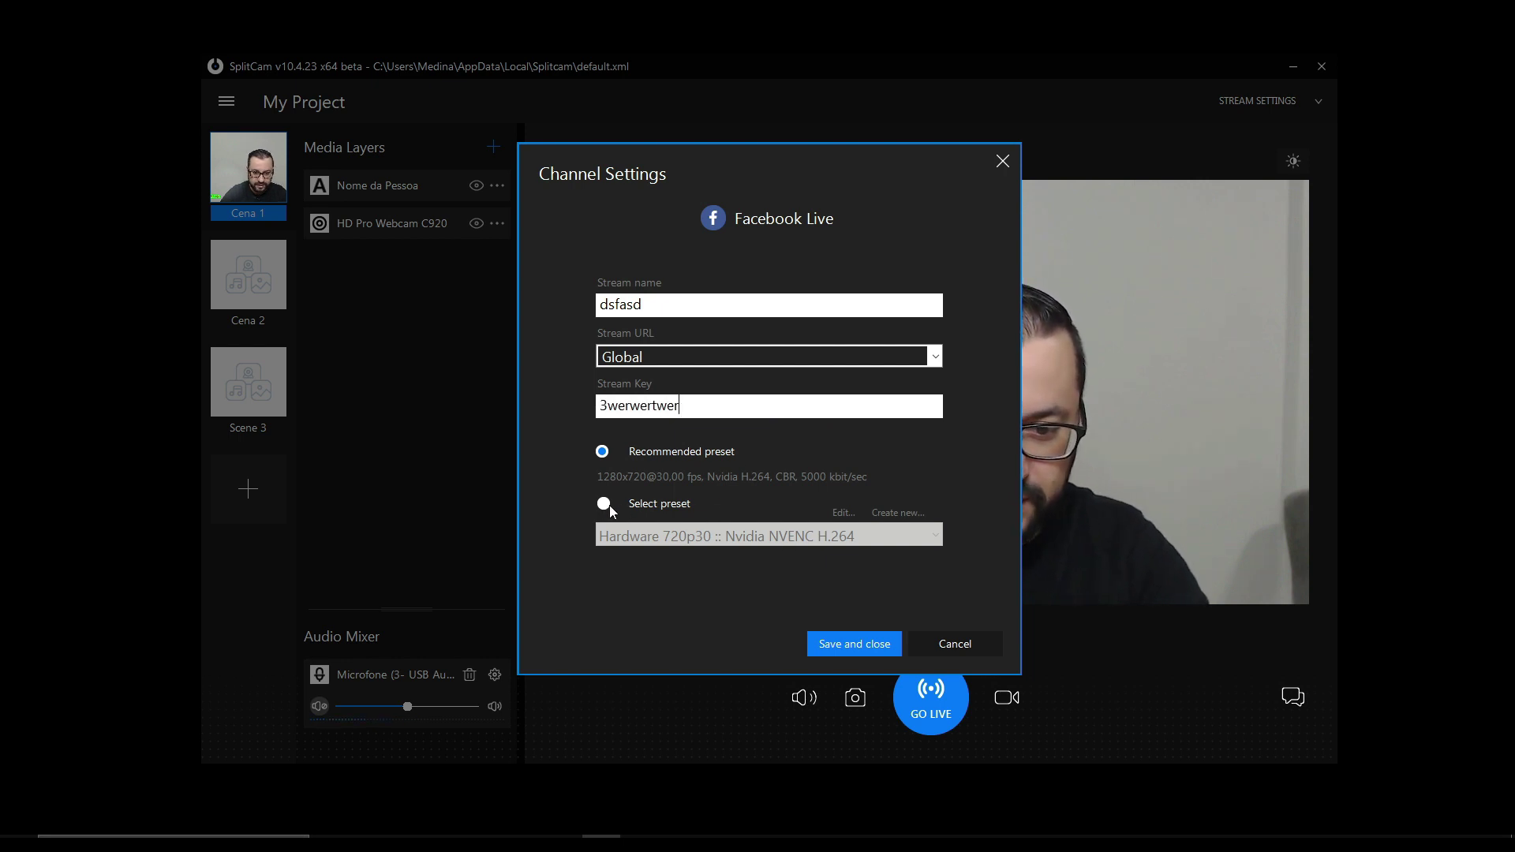
- Give the Facebook Live channel the Custom 1080 preset and save it
left_click(605, 505)
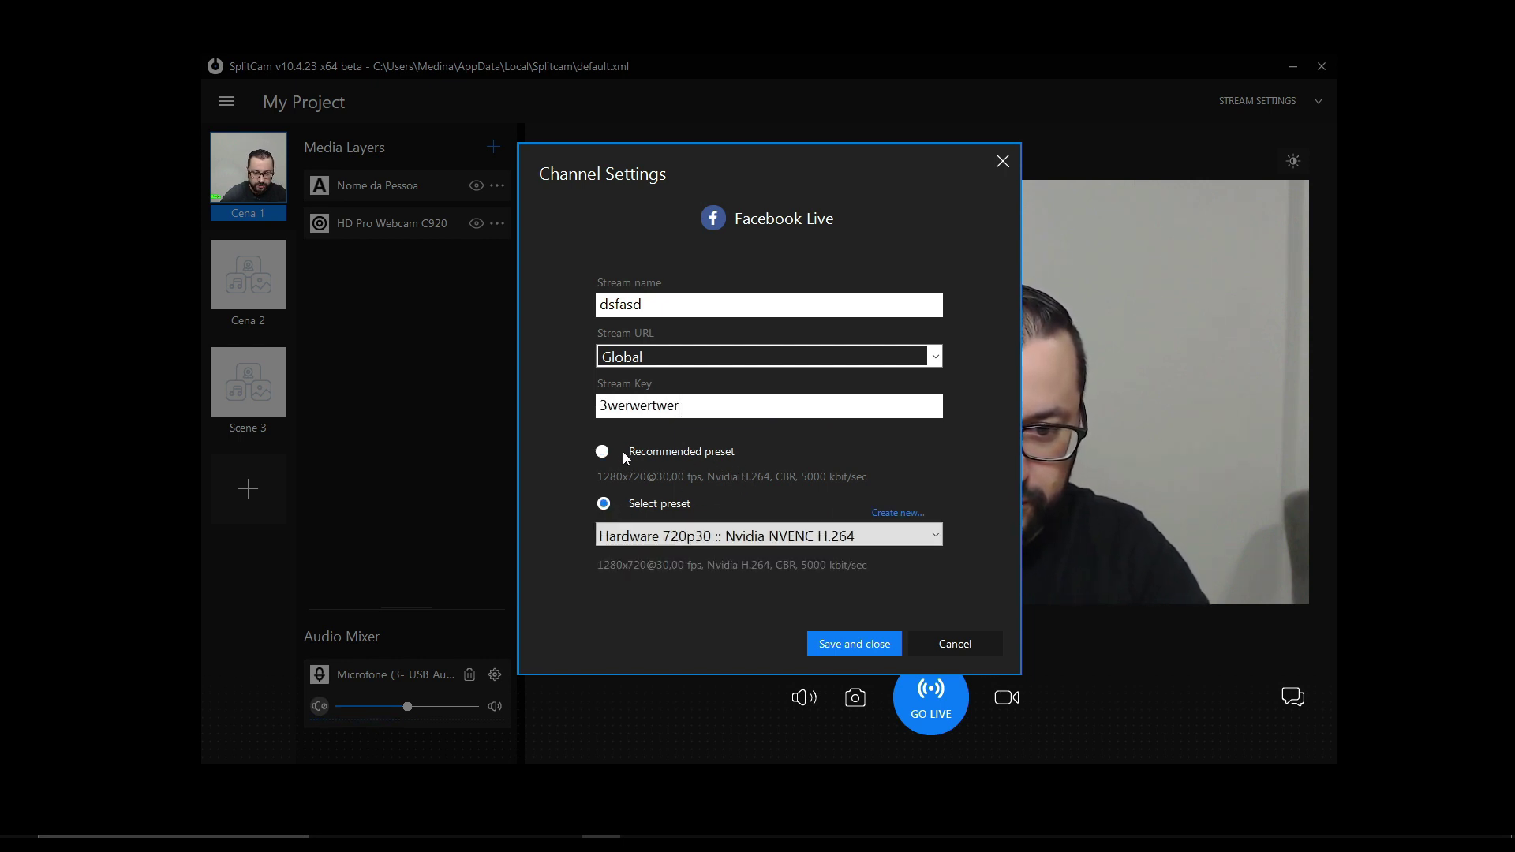
left_click(610, 448)
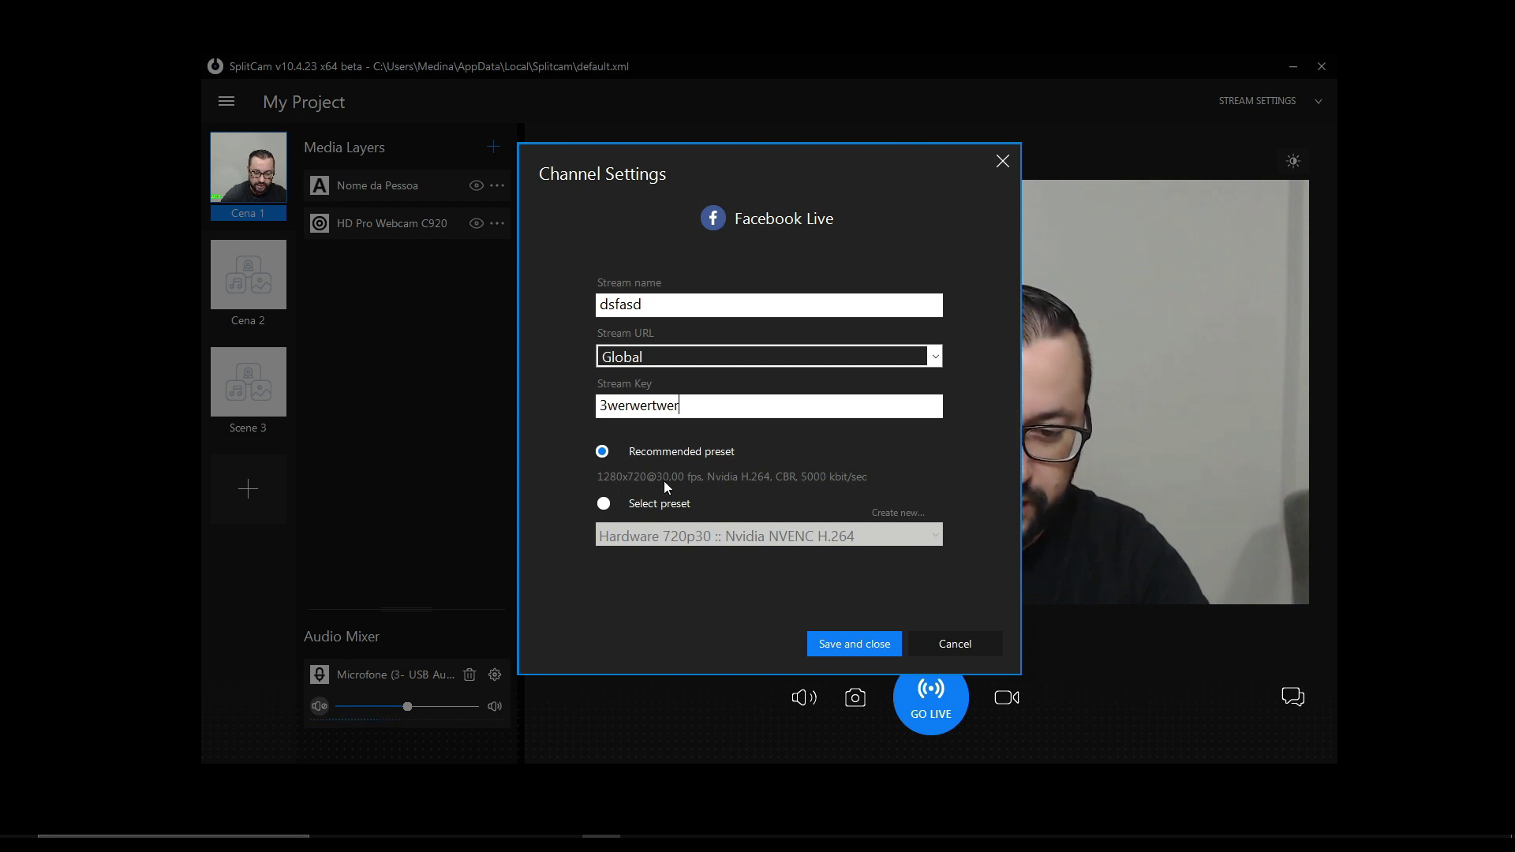
left_click(605, 504)
left_click(710, 538)
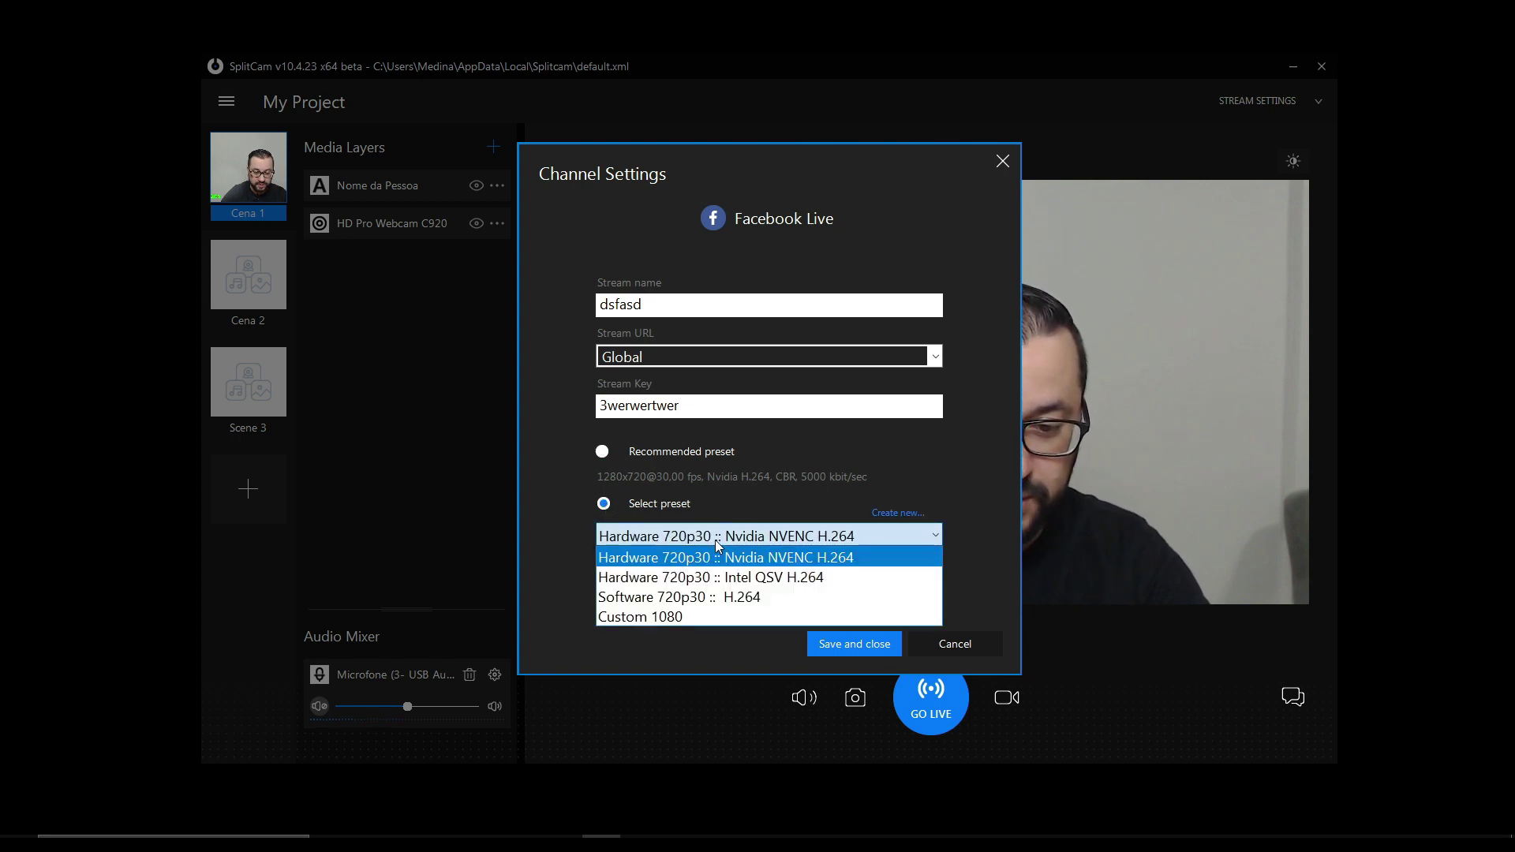
left_click(677, 617)
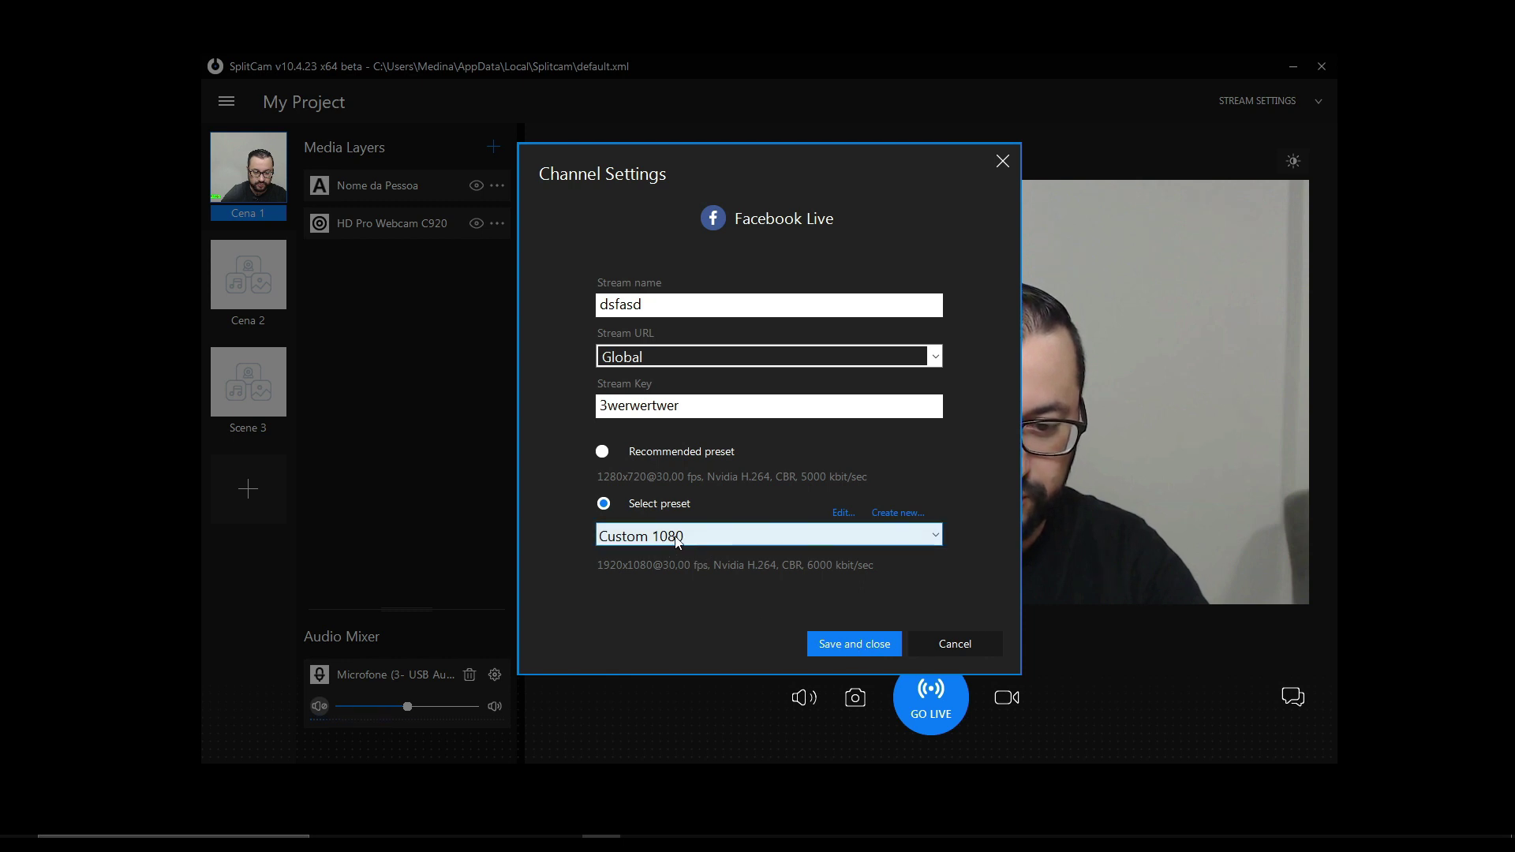
left_click(855, 643)
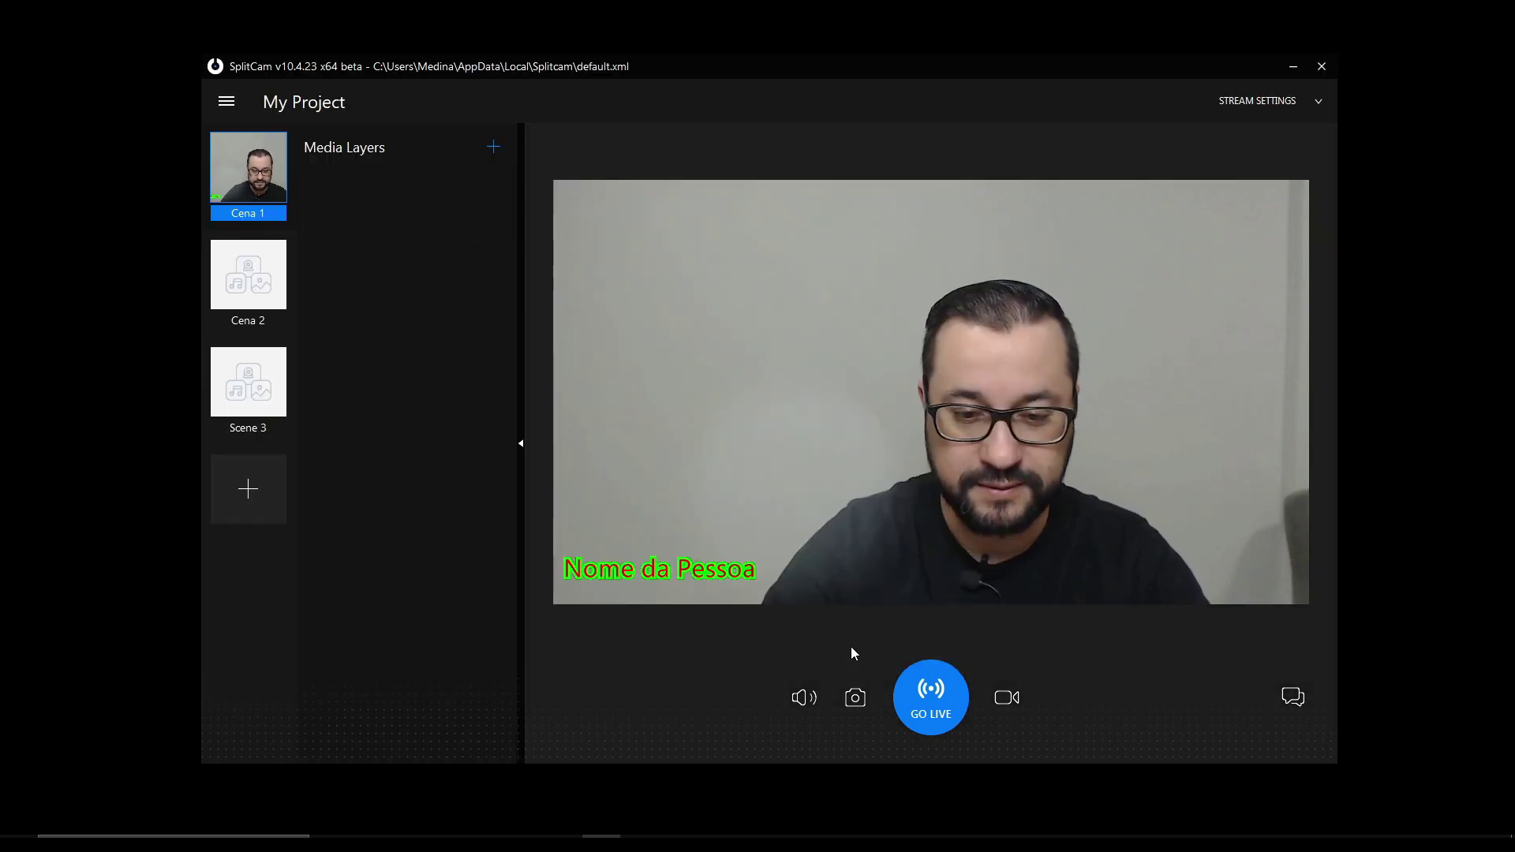
- Delete the Custom YouTube channel and add a YouTube channel 'asdfasd' with a stream key
left_click(1271, 101)
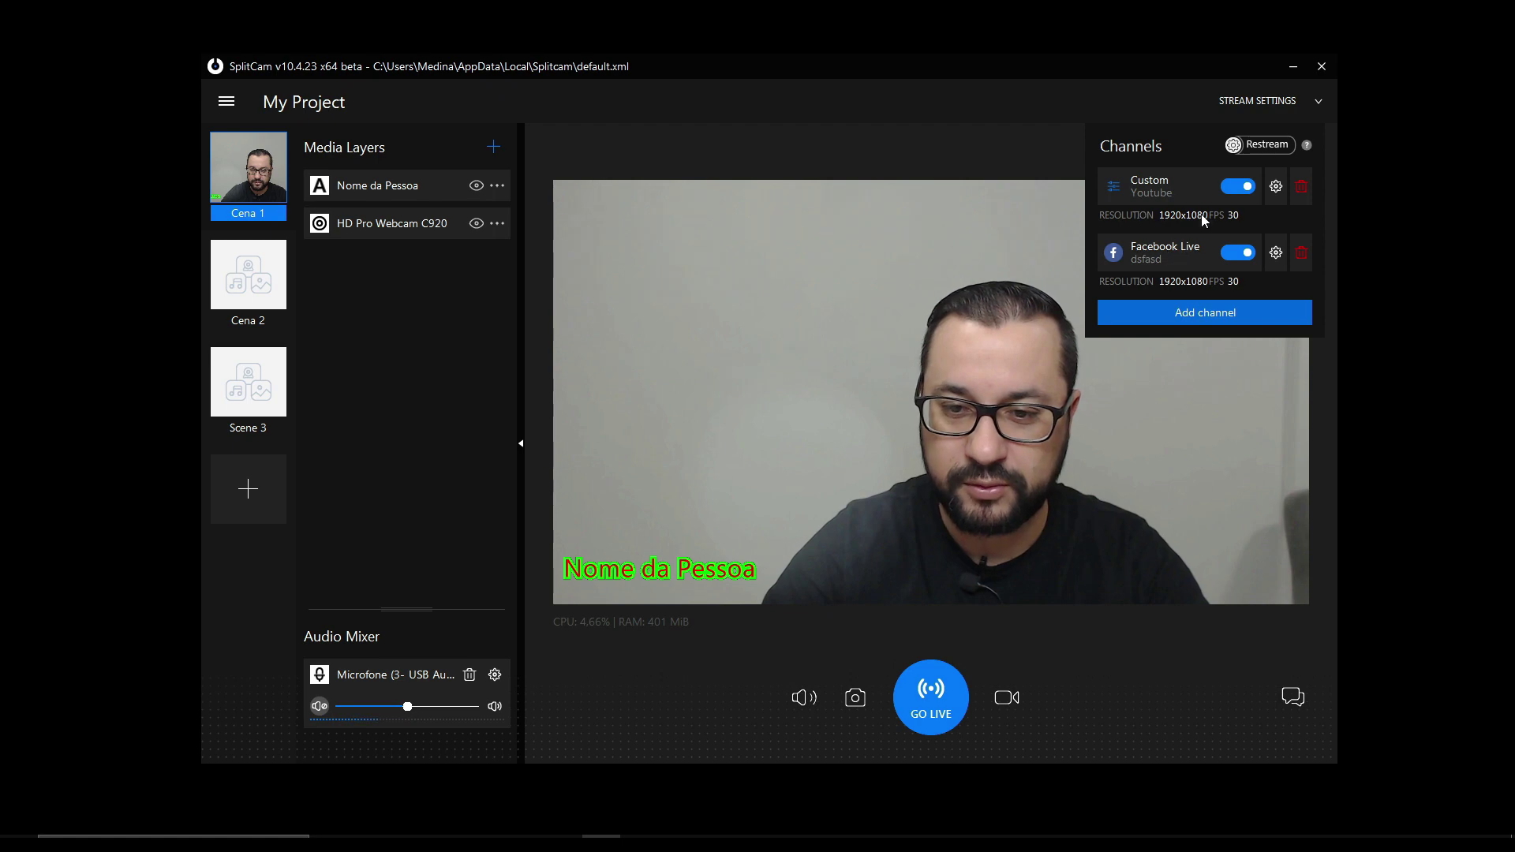
left_click(1301, 190)
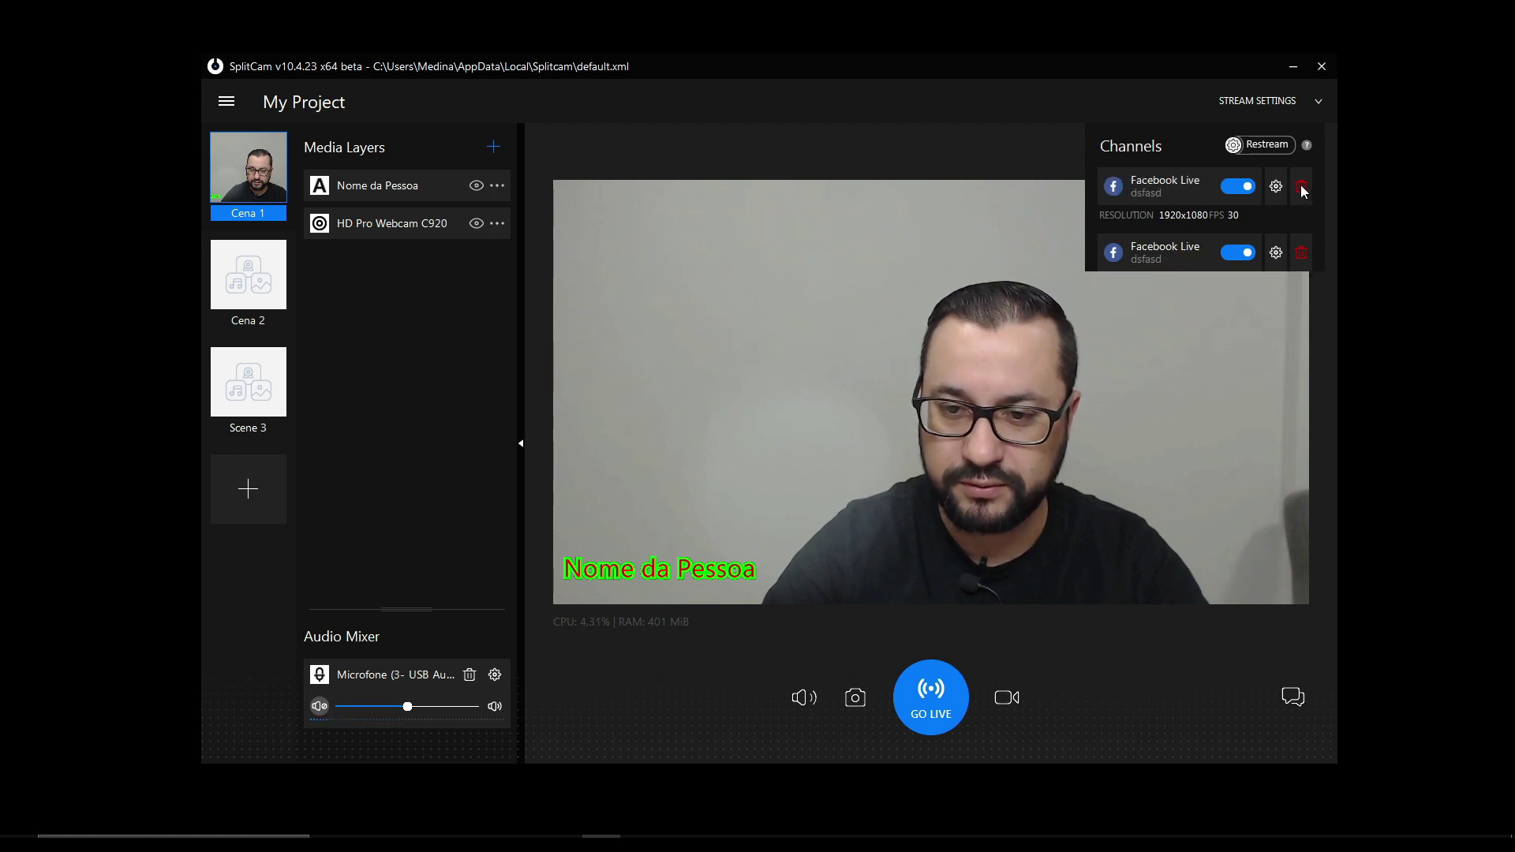
left_click(1211, 247)
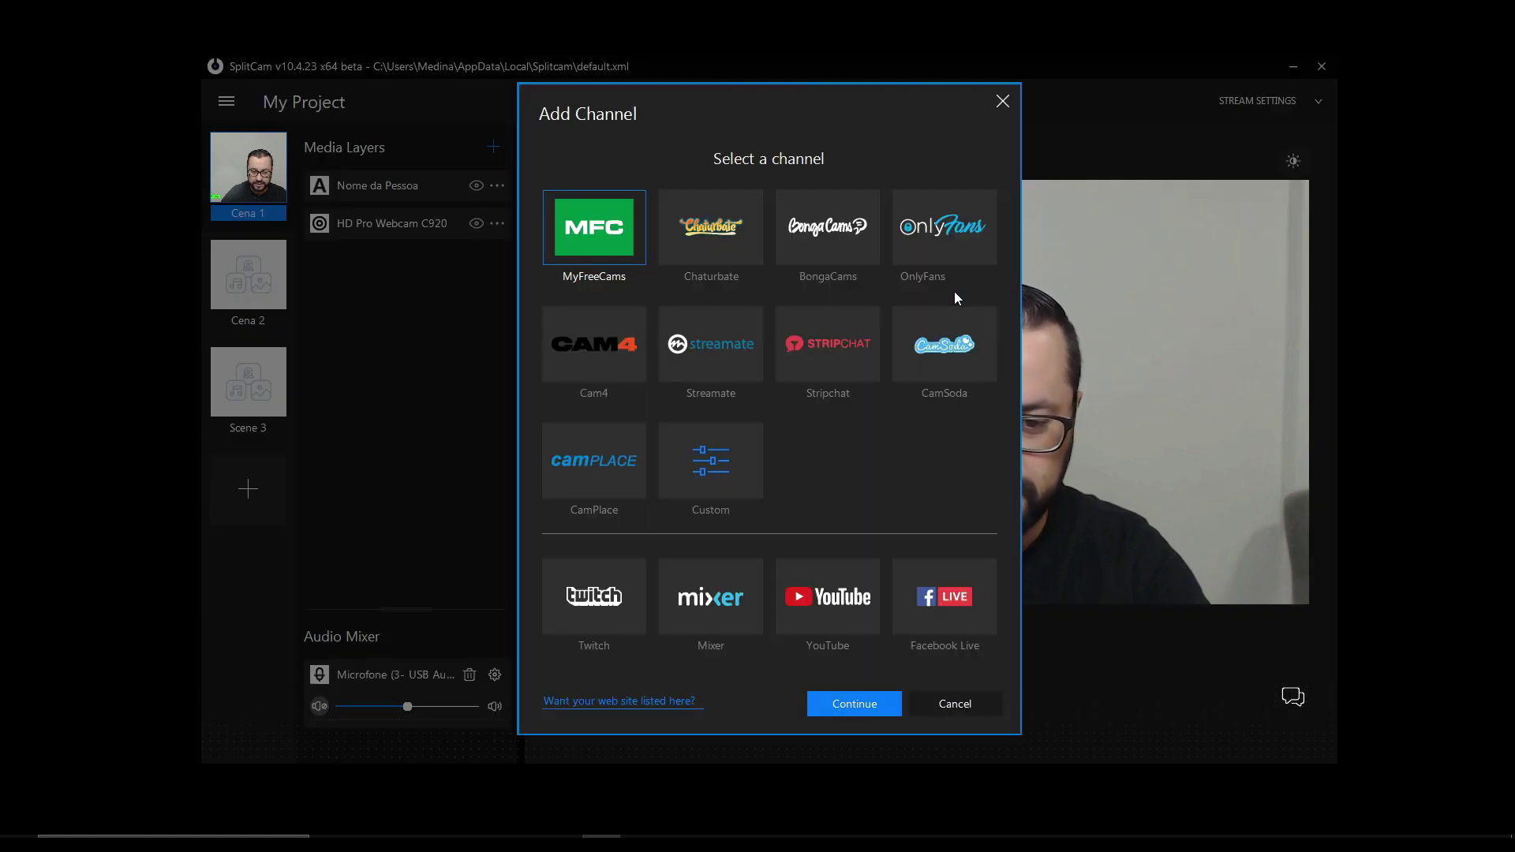
left_click(869, 608)
left_click(857, 704)
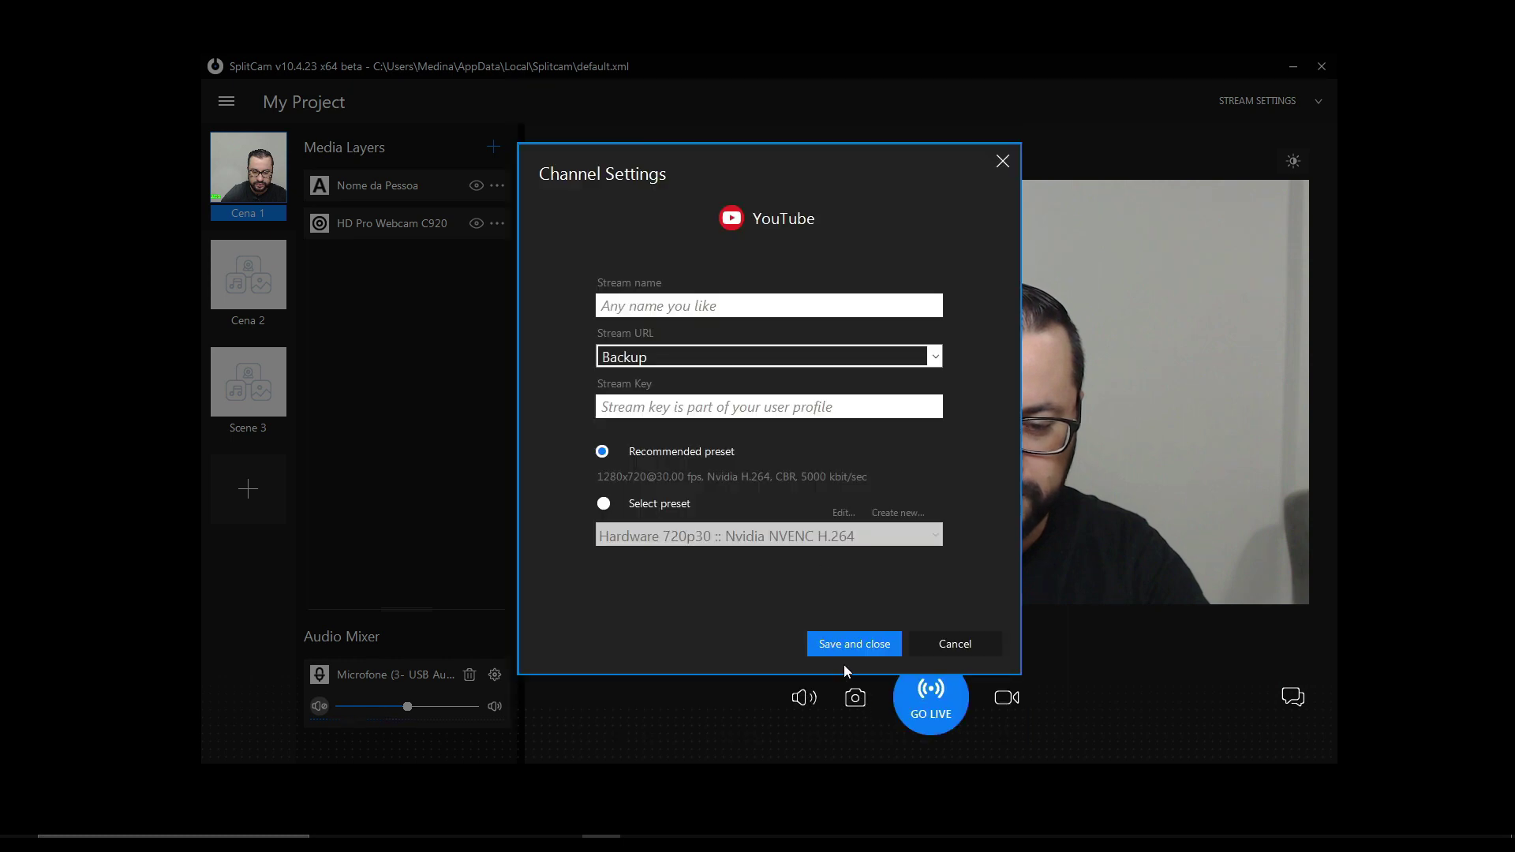
type("asdfasd")
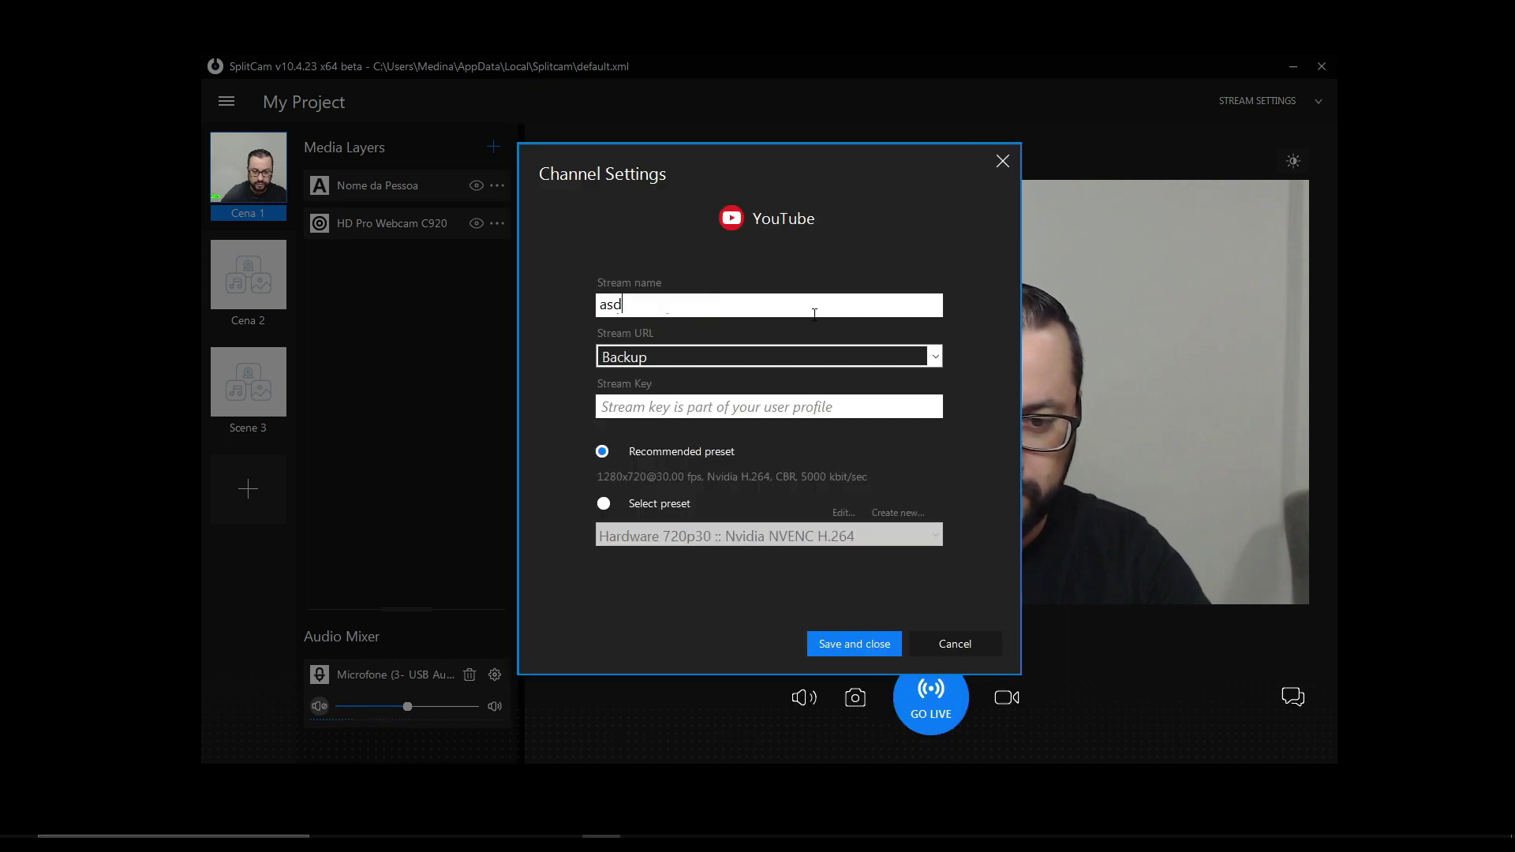
left_click(720, 409)
type("asdfasdf")
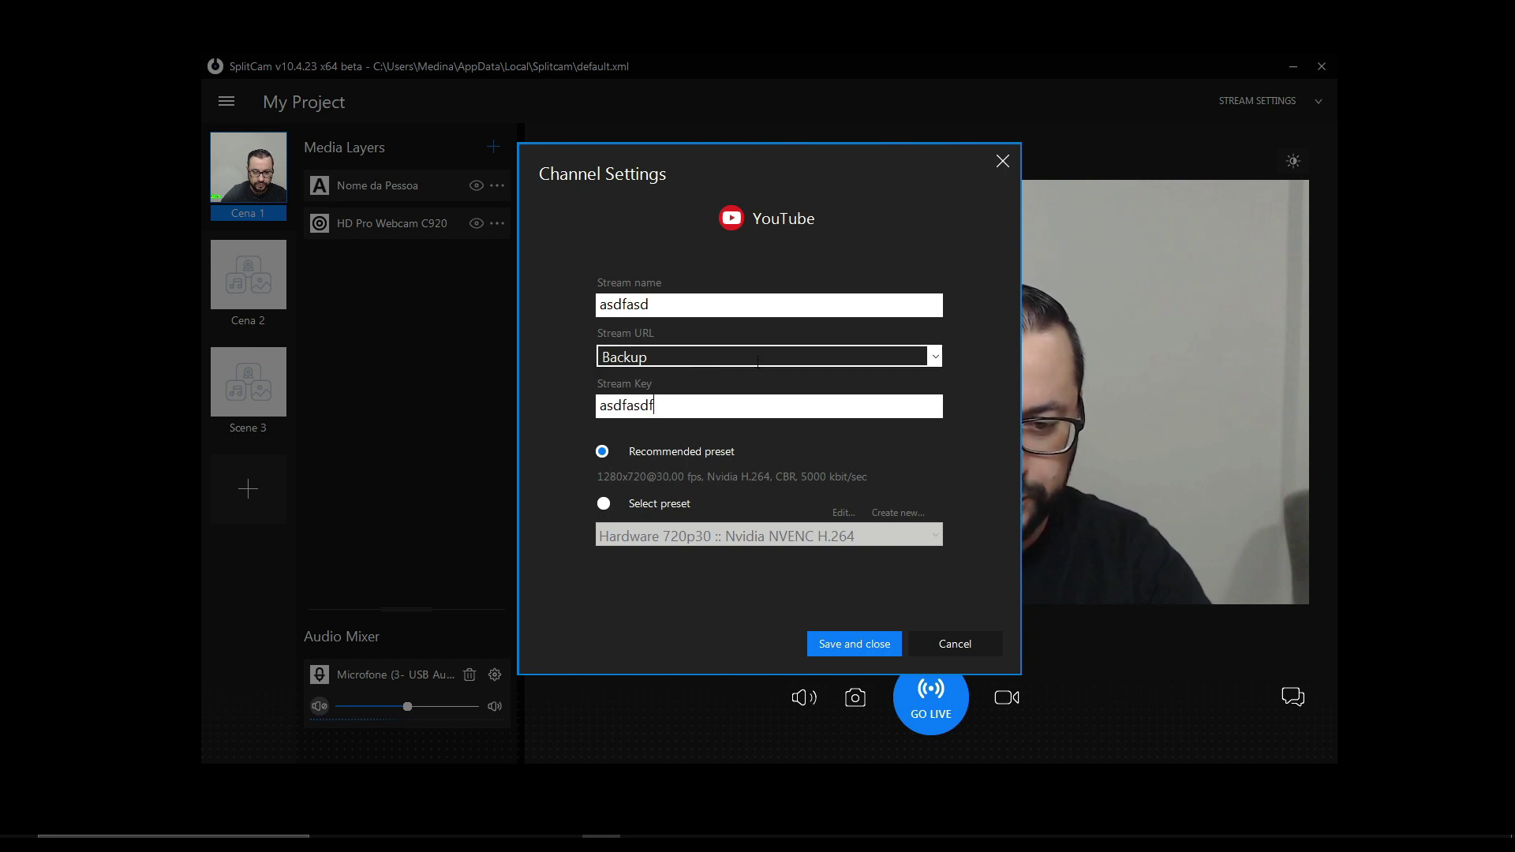
- Set the YouTube channel to the Global server and Custom 1080 preset, then save
left_click(758, 357)
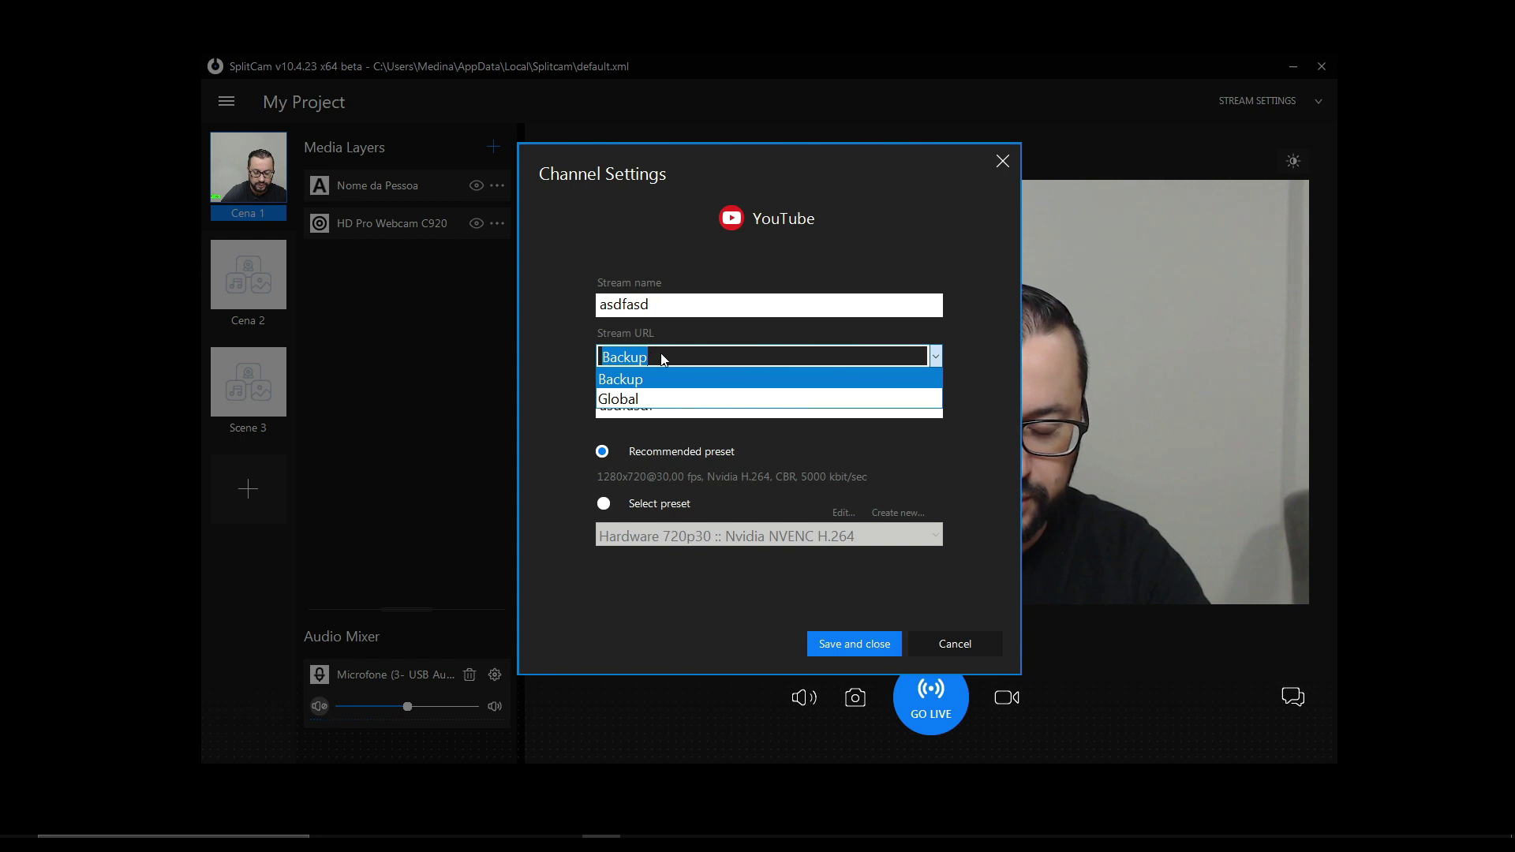
left_click(628, 400)
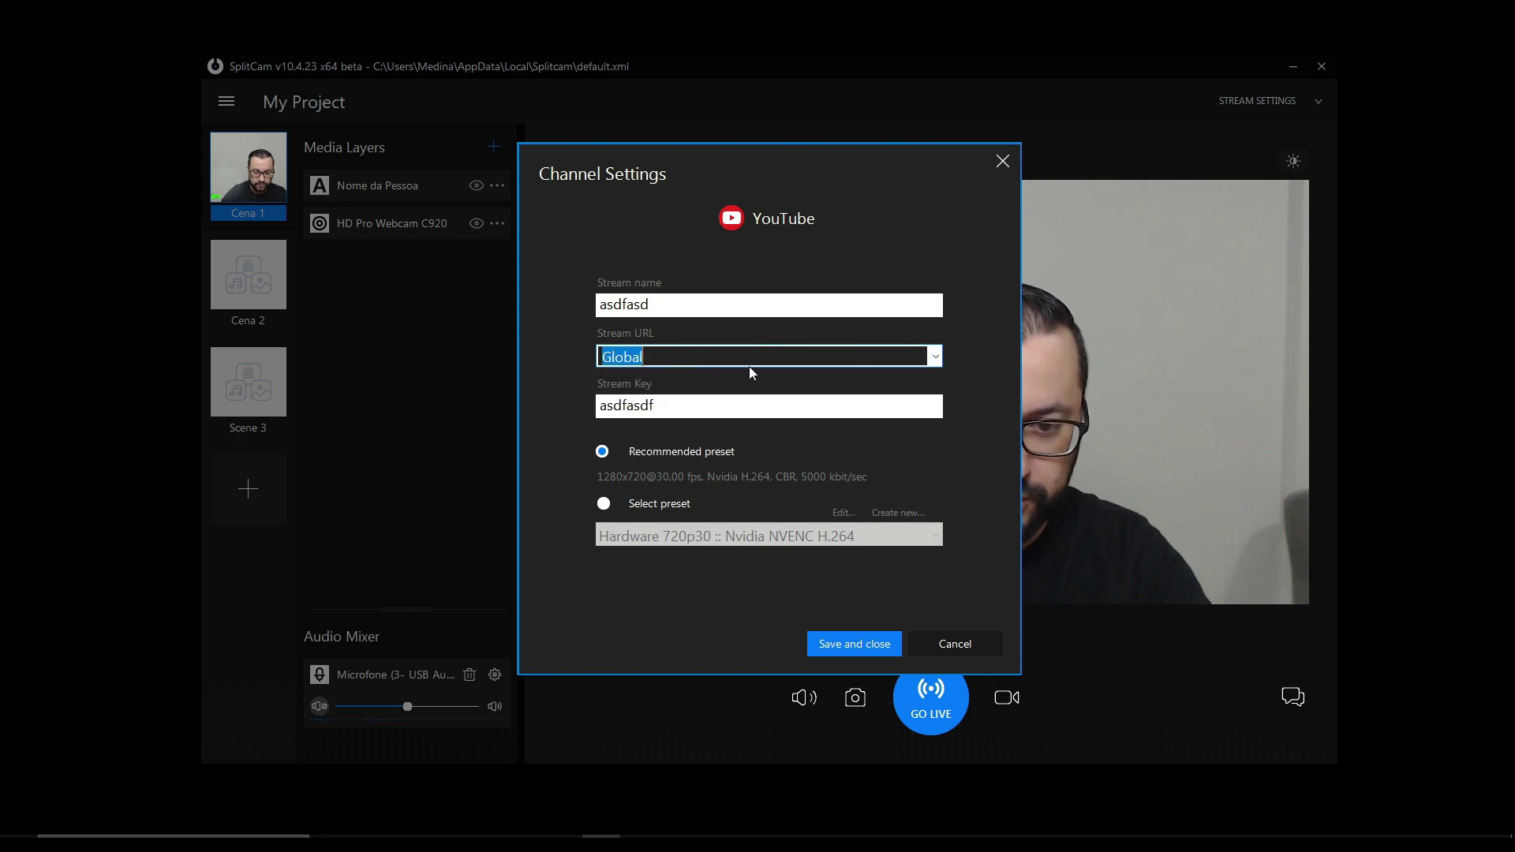
left_click(608, 506)
left_click(671, 537)
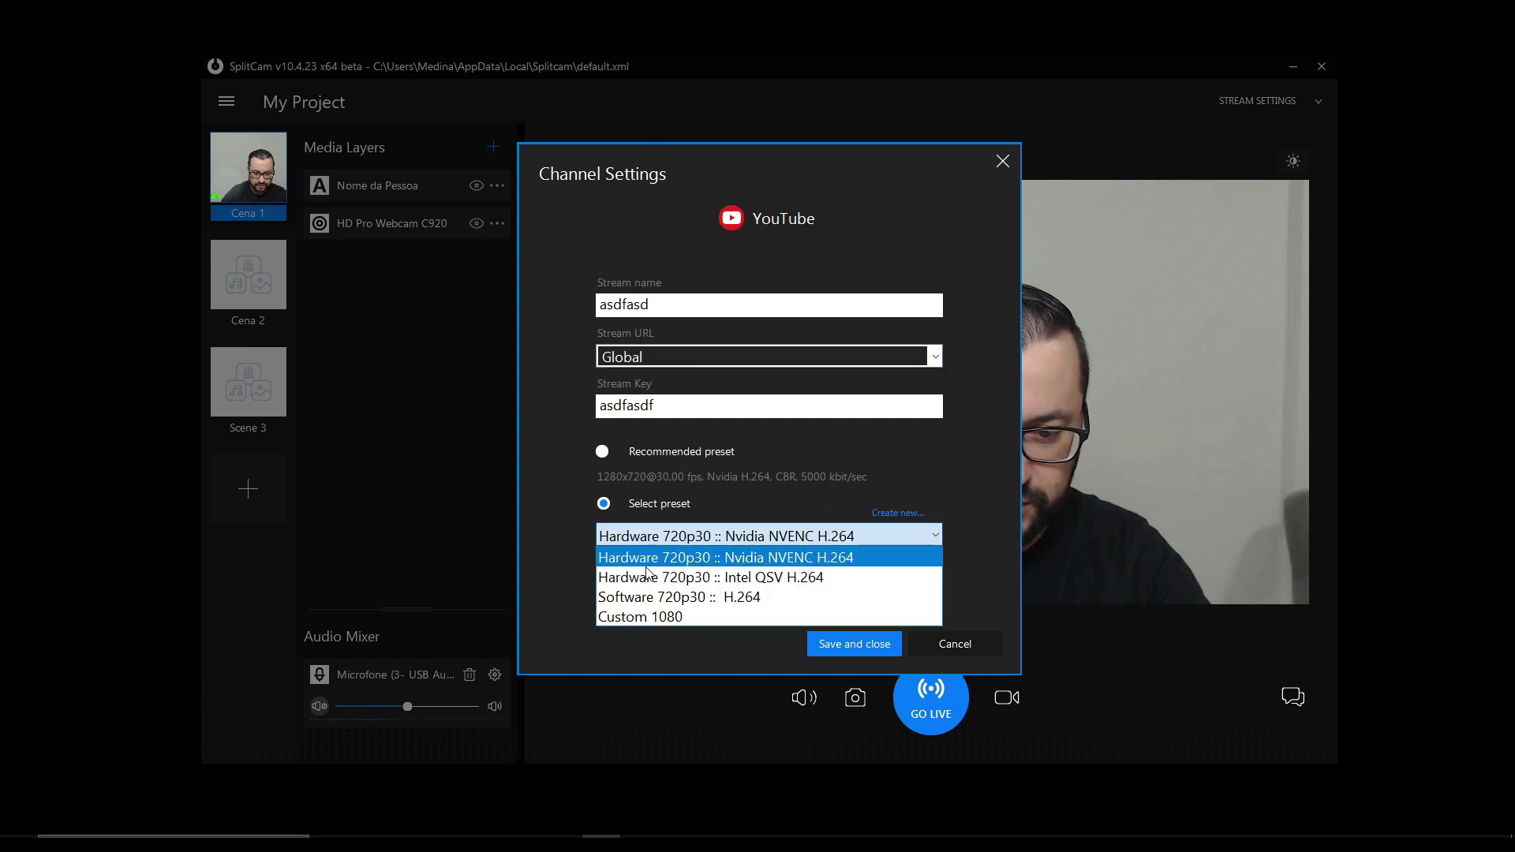
left_click(641, 616)
left_click(854, 644)
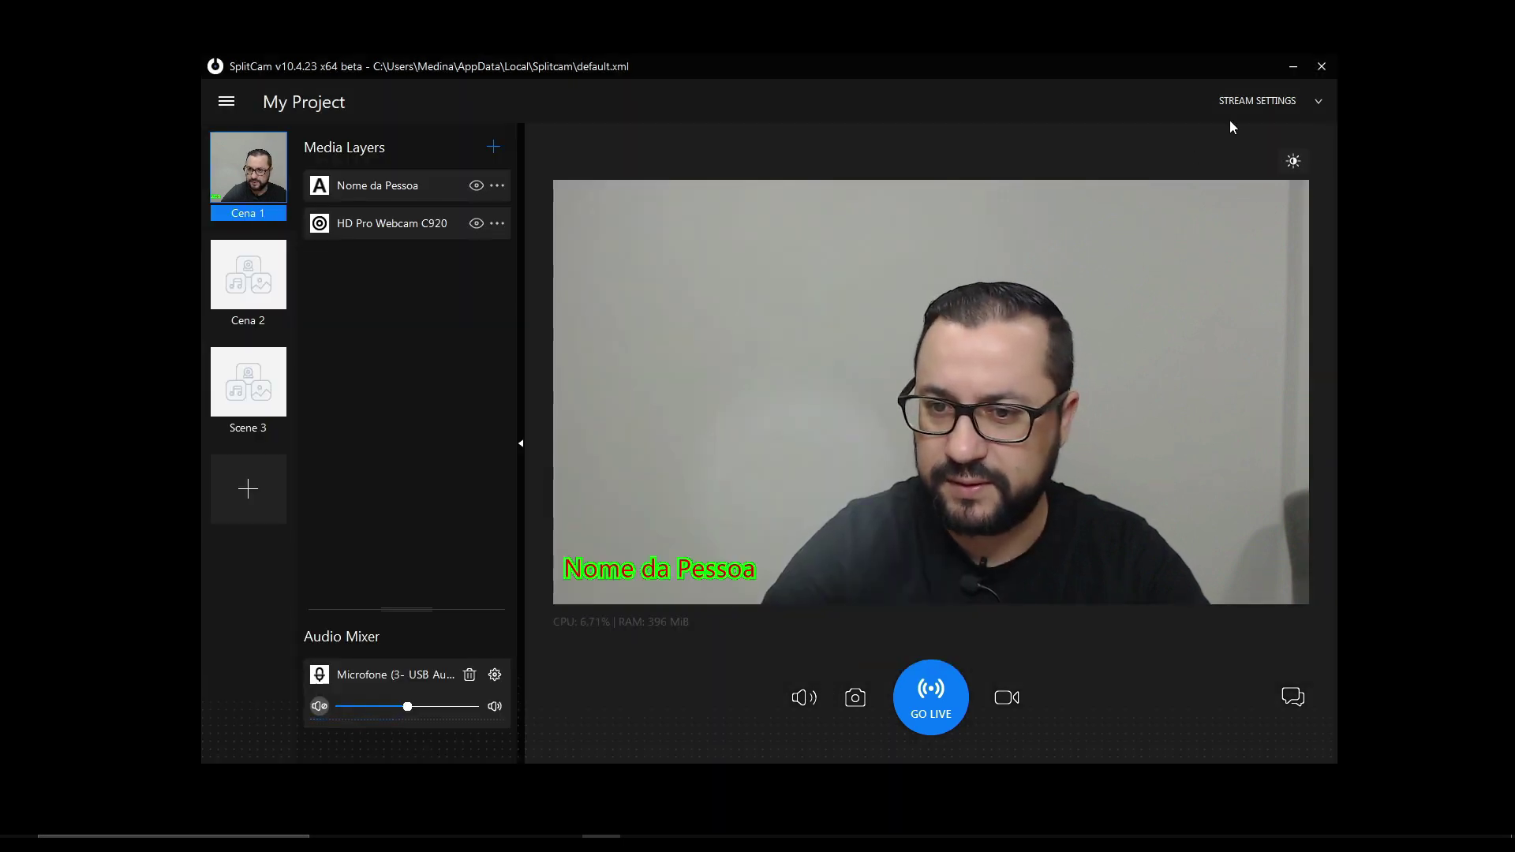
- Open, close and reopen the Channels panel to check Facebook Live and YouTube at 1920x1080, 30 fps
left_click(1257, 101)
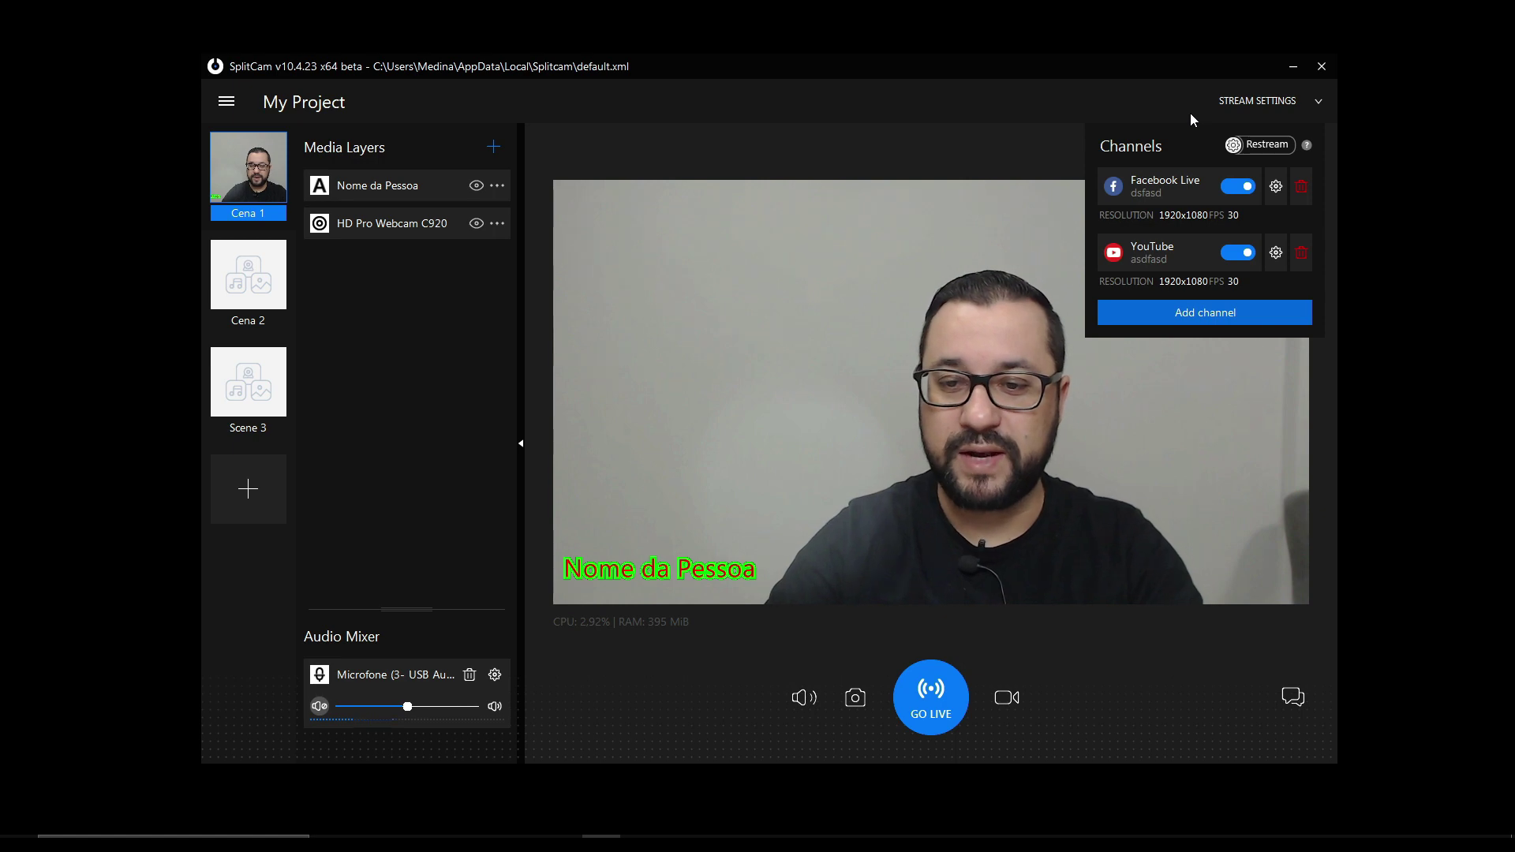
left_click(1281, 101)
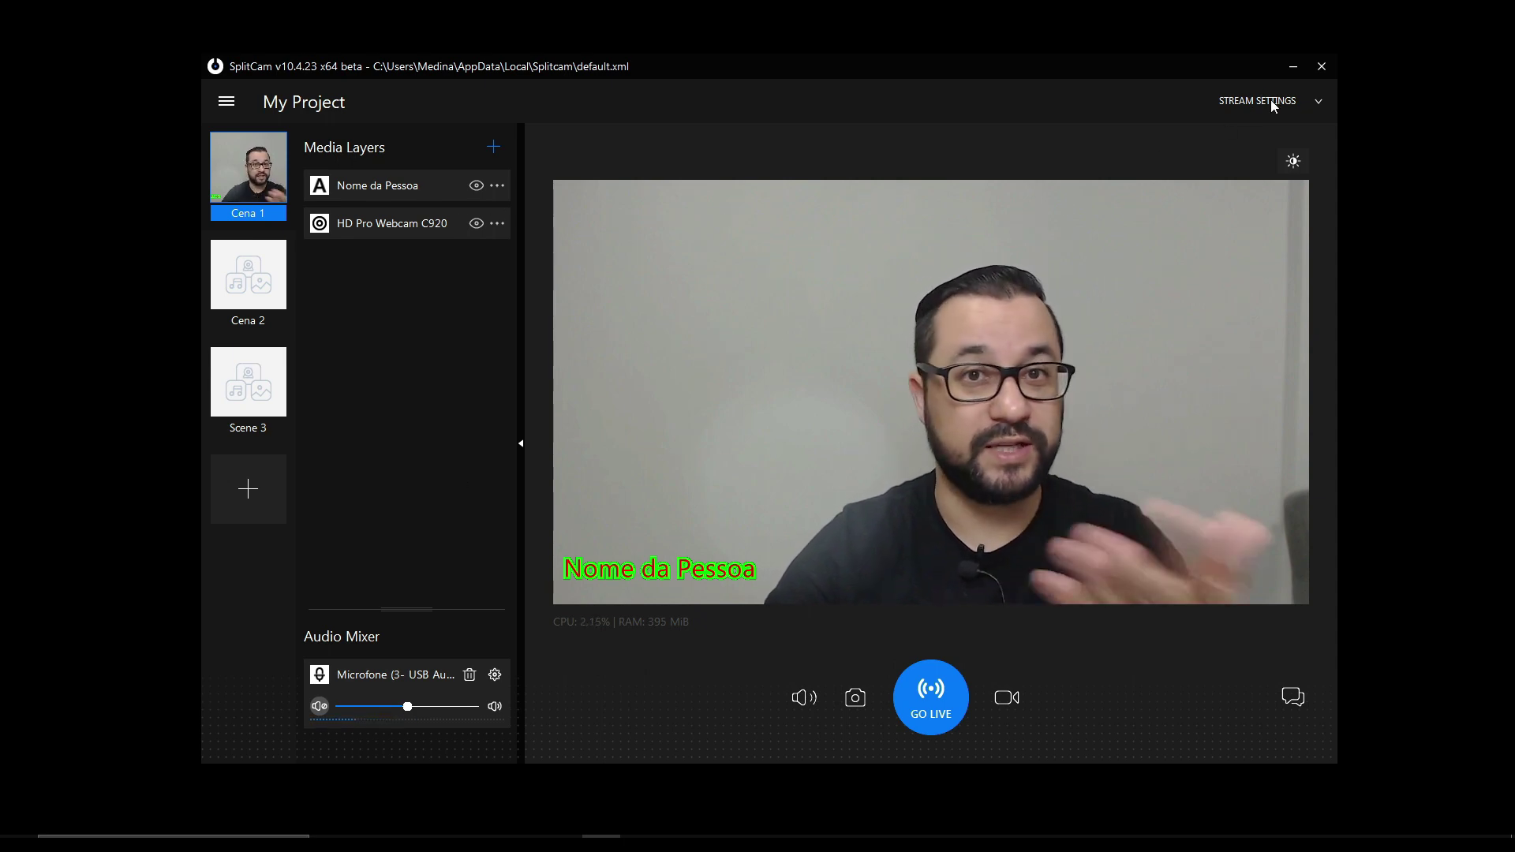
left_click(1307, 104)
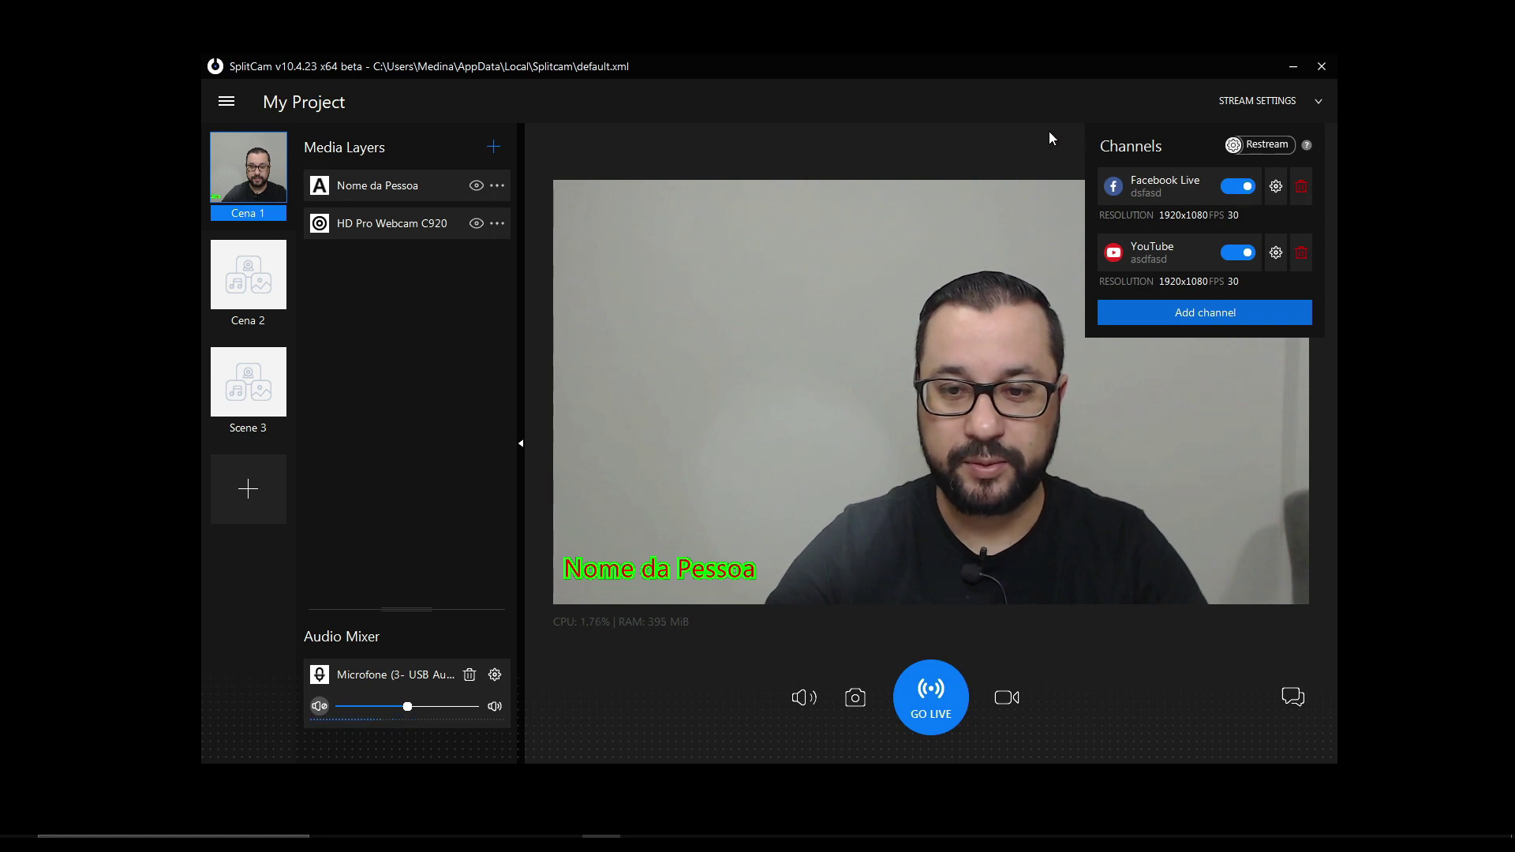
- Close SplitCam's Channels panel
left_click(1316, 101)
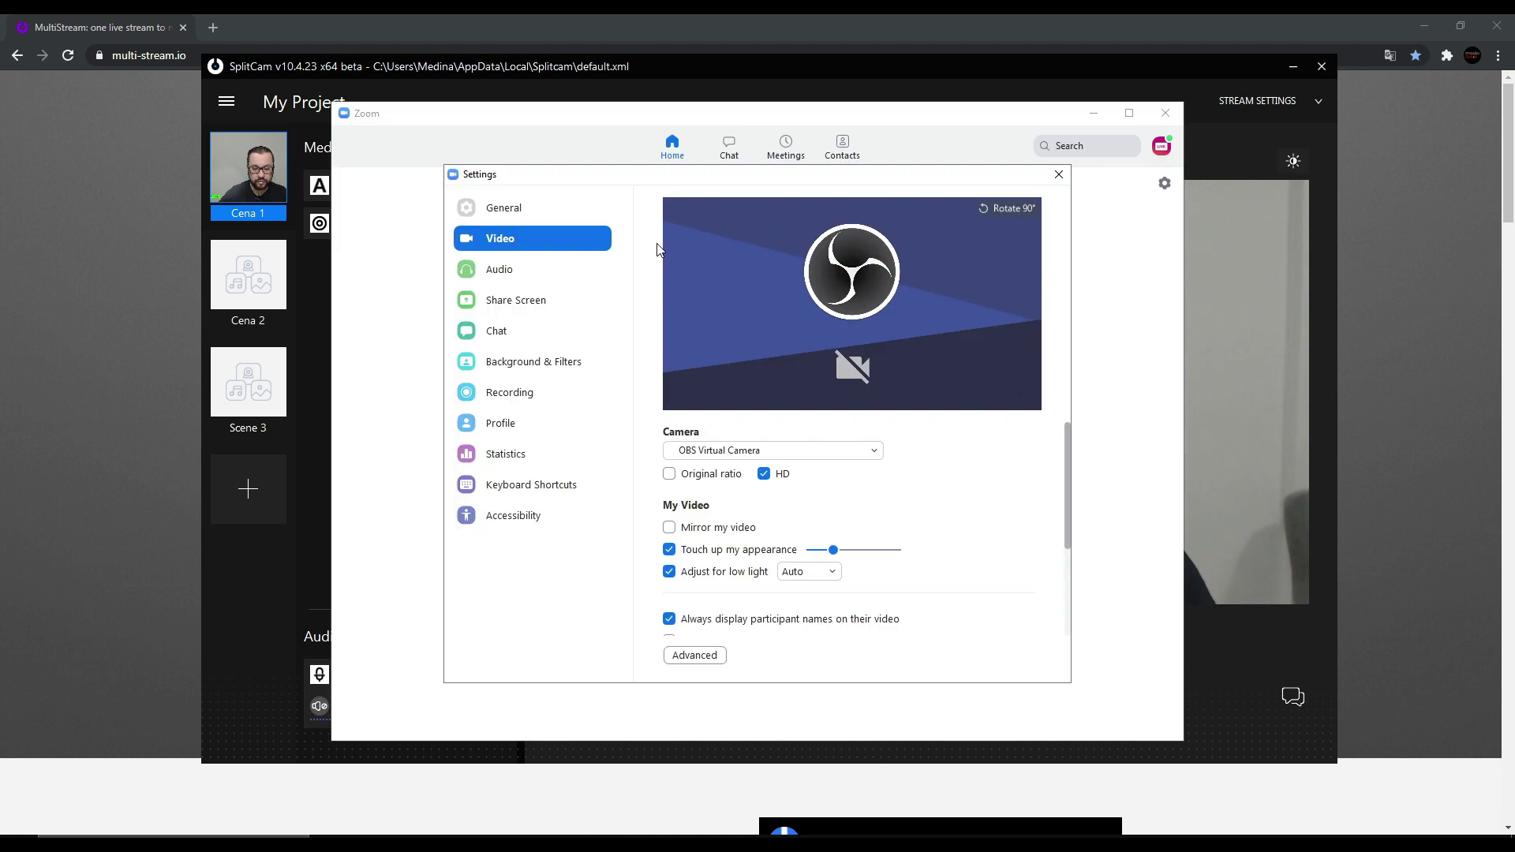
- Switch Zoom's camera from OBS Virtual Camera to SplitCam Video Driver
left_click(854, 454)
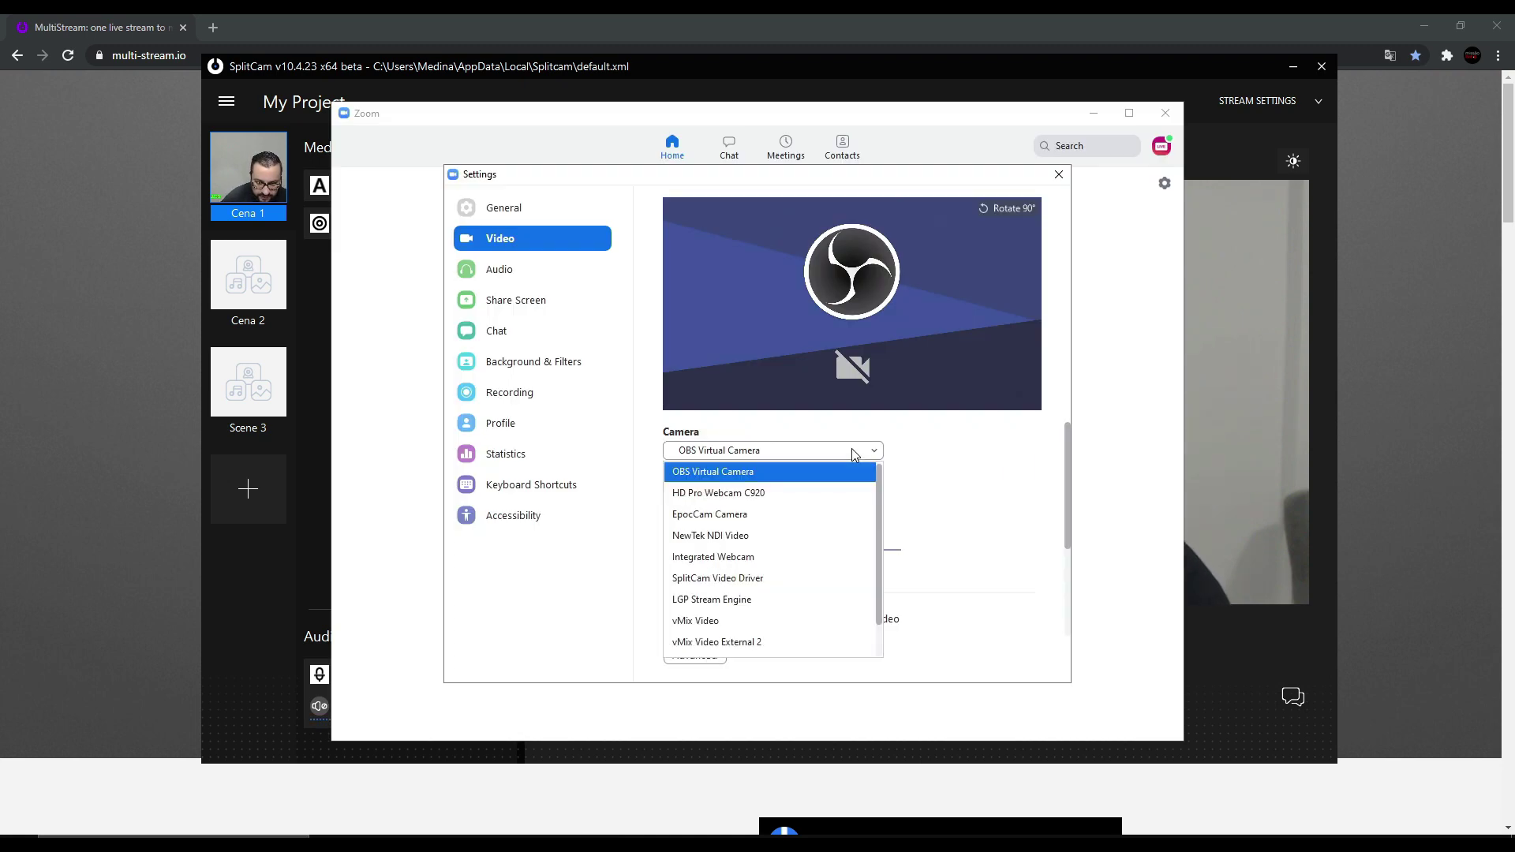
left_click(744, 584)
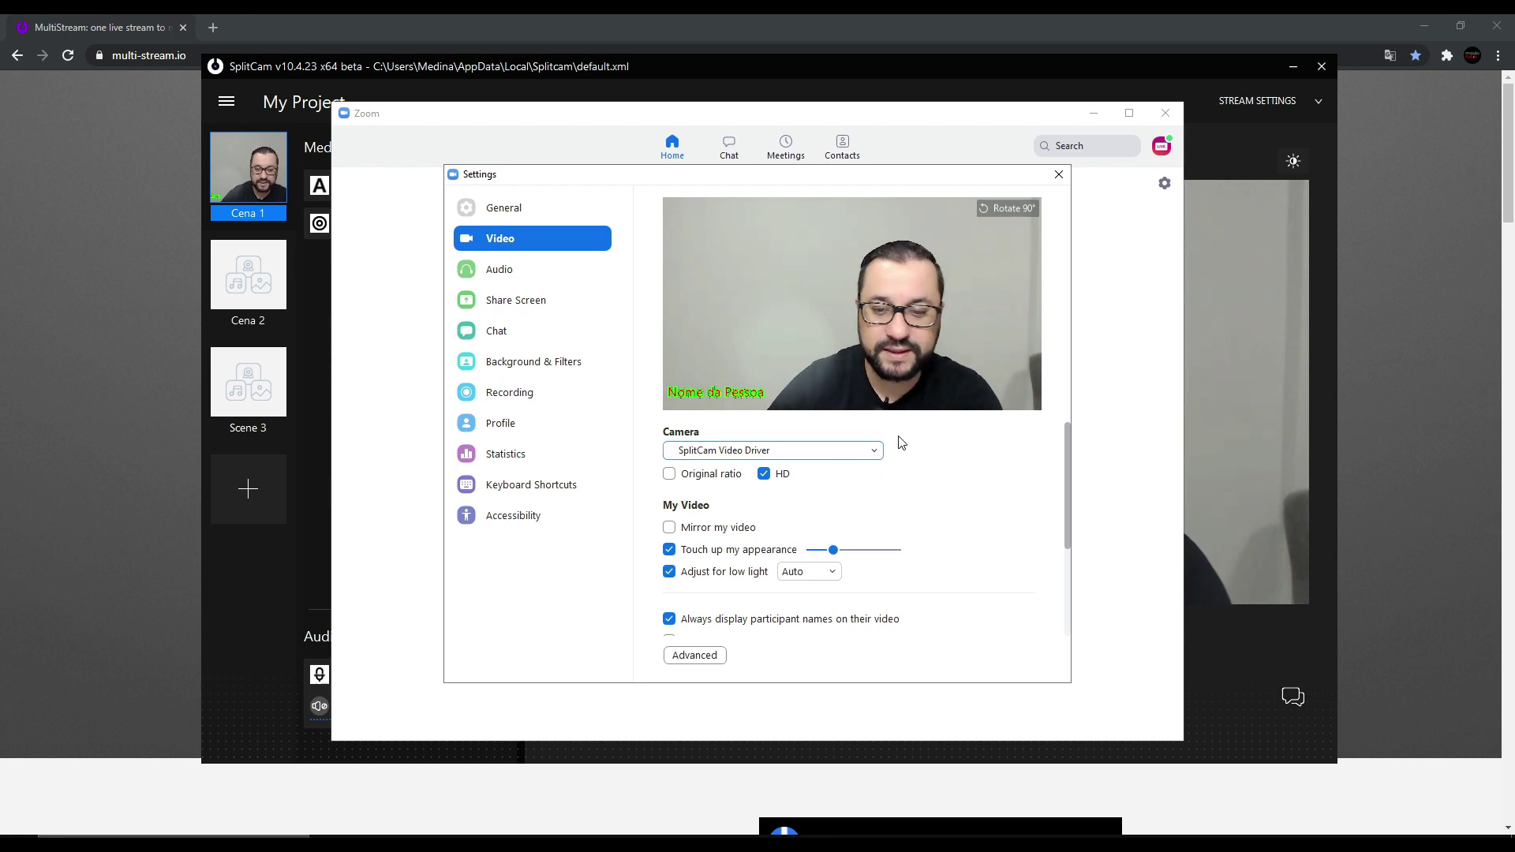
left_click(565, 278)
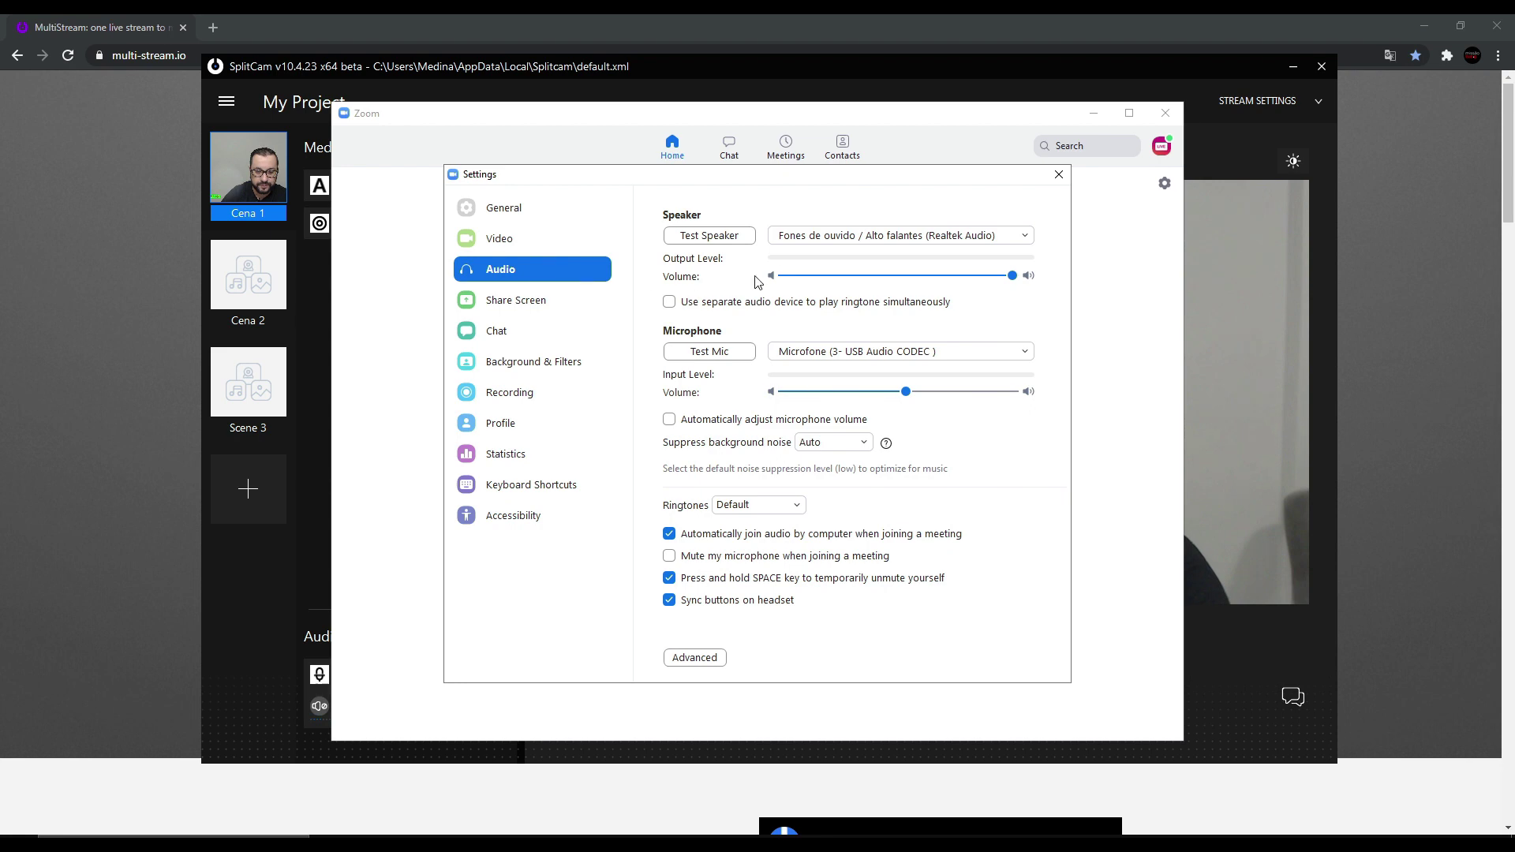
- Choose Microfone (SplitCam Audio Mixer) from Zoom's microphone list
left_click(872, 353)
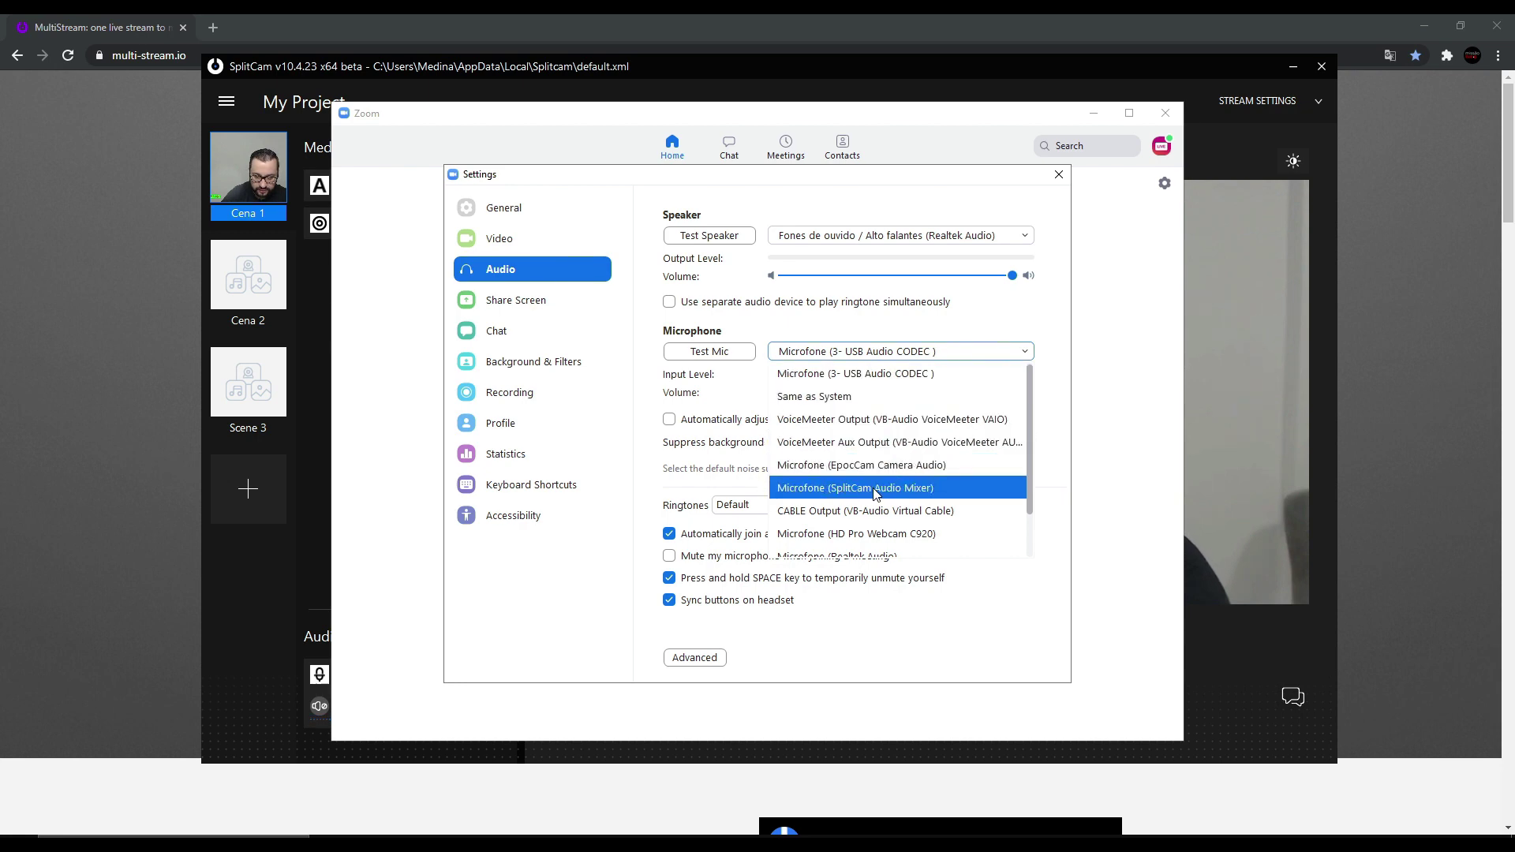
mouse_move(1032, 469)
left_mouse_down()
mouse_move(1030, 513)
mouse_move(1028, 466)
left_mouse_up()
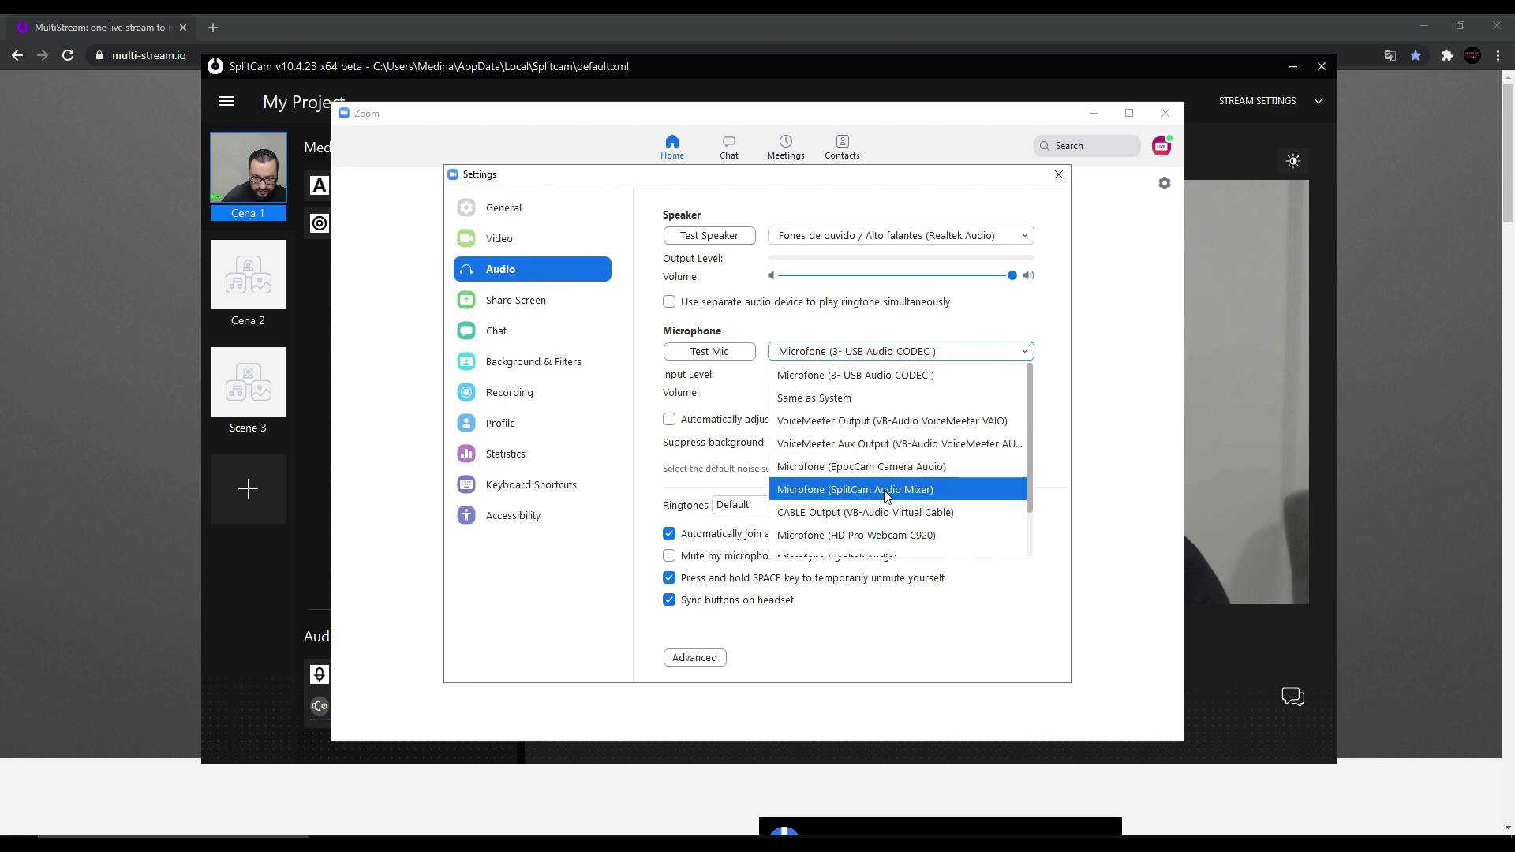
left_click(887, 491)
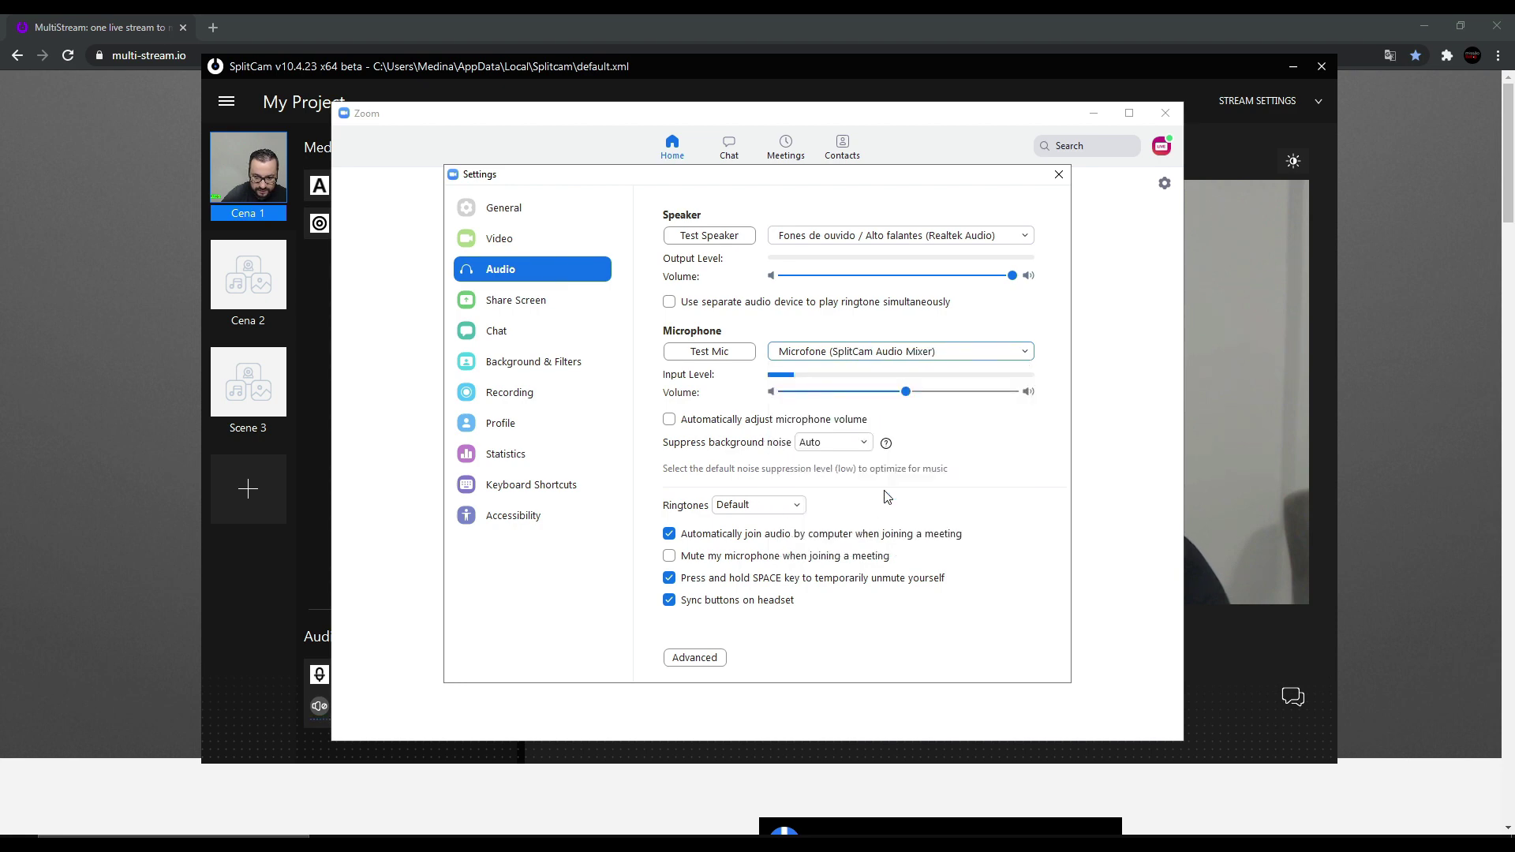